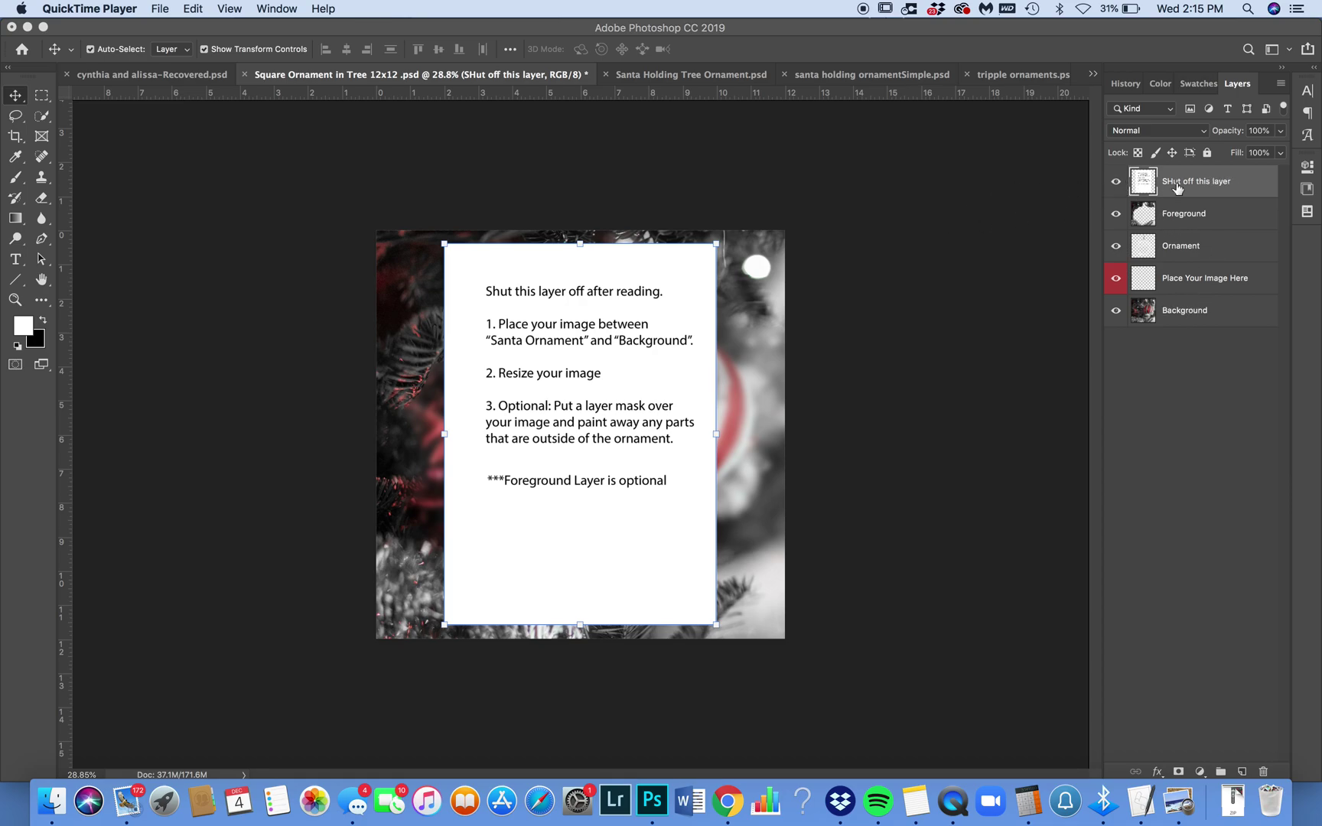
# - Hide the 'SHut off this layer' note to reveal the glass snow ornament template
pyautogui.click(1116, 183)
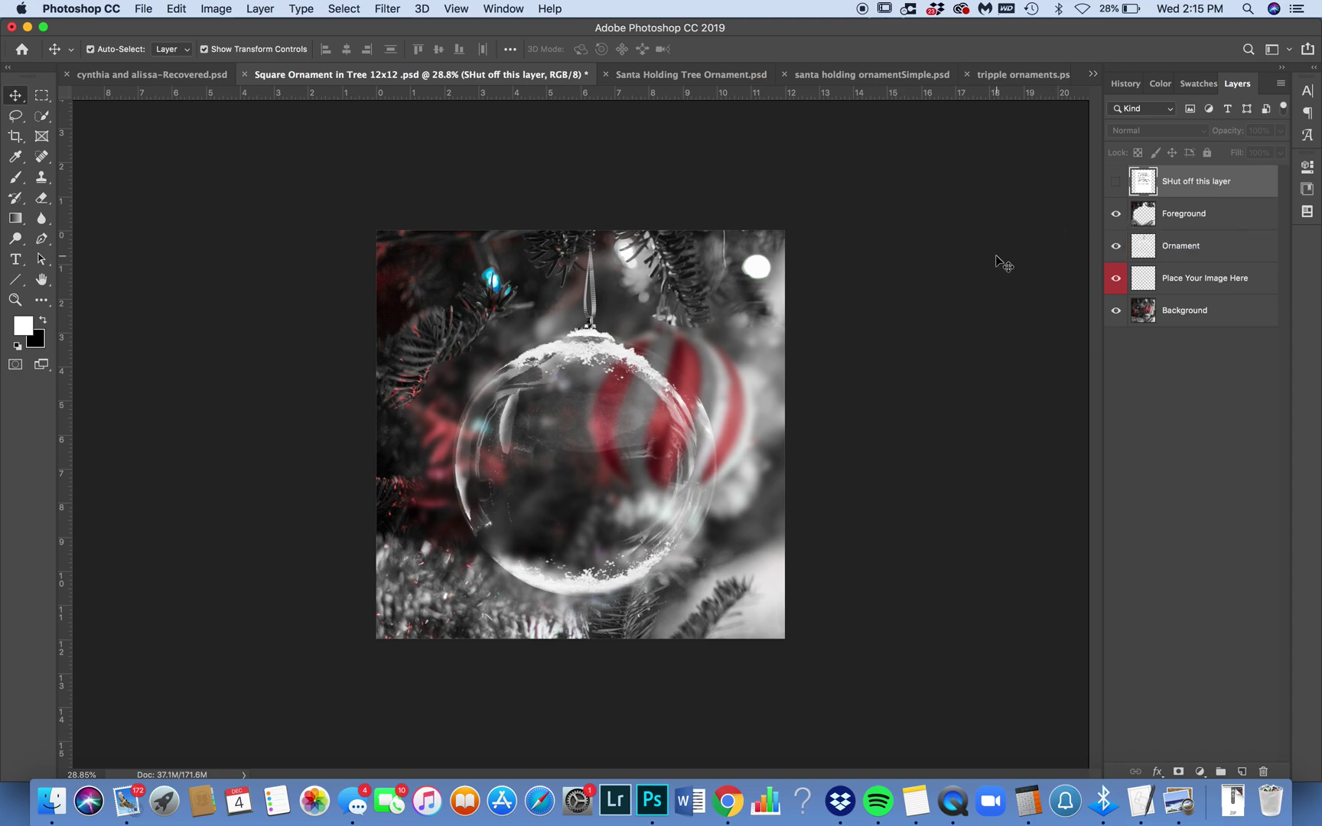
pyautogui.scroll(3, 995, 255)
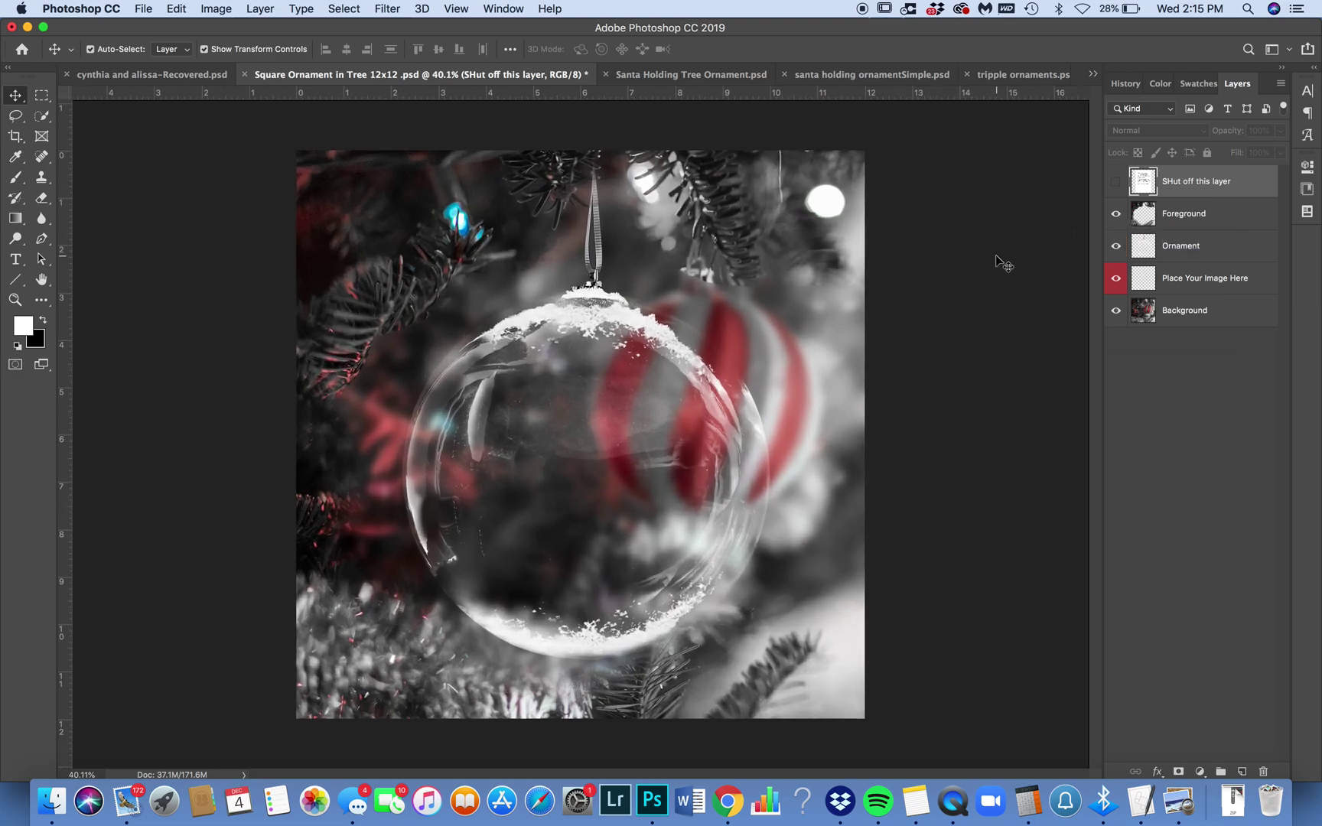
pyautogui.click(1115, 214)
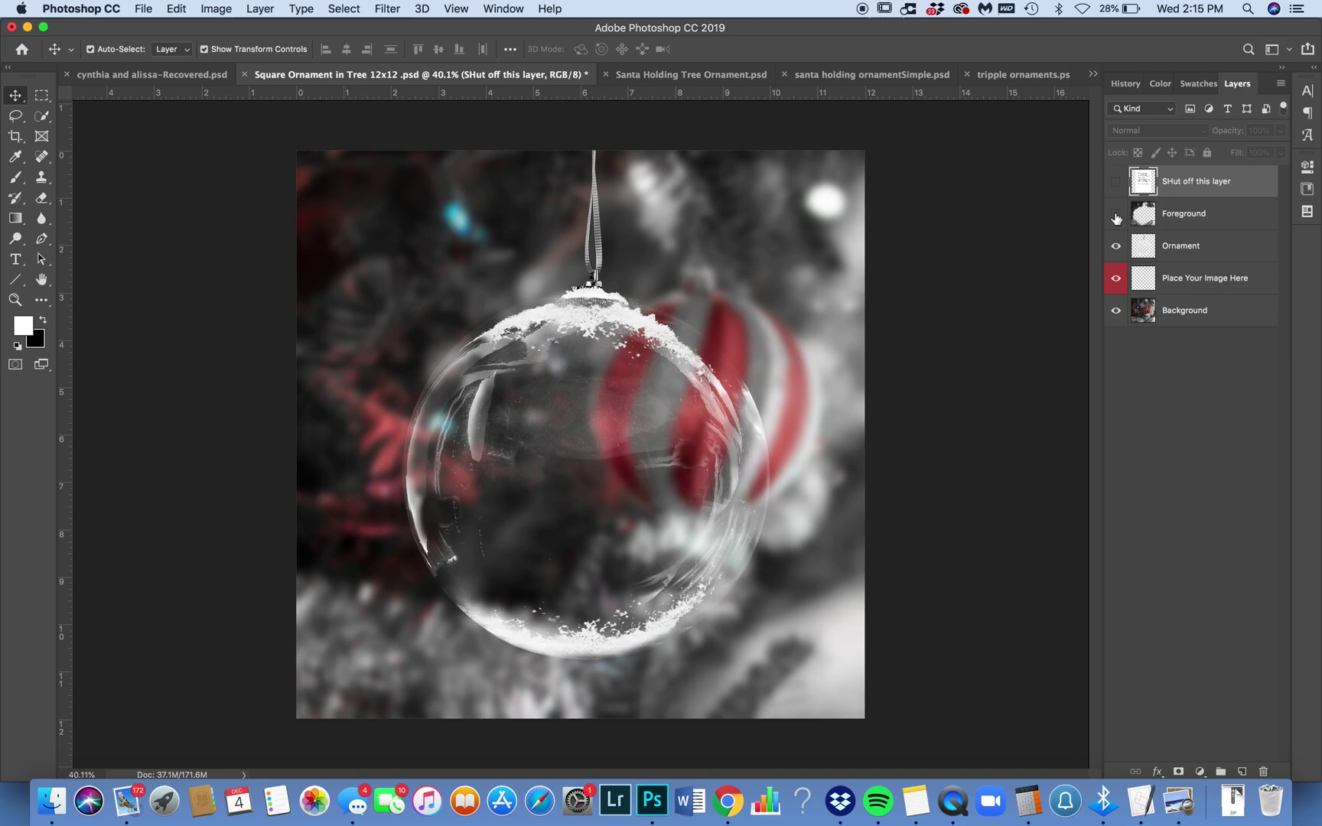
pyautogui.click(1116, 246)
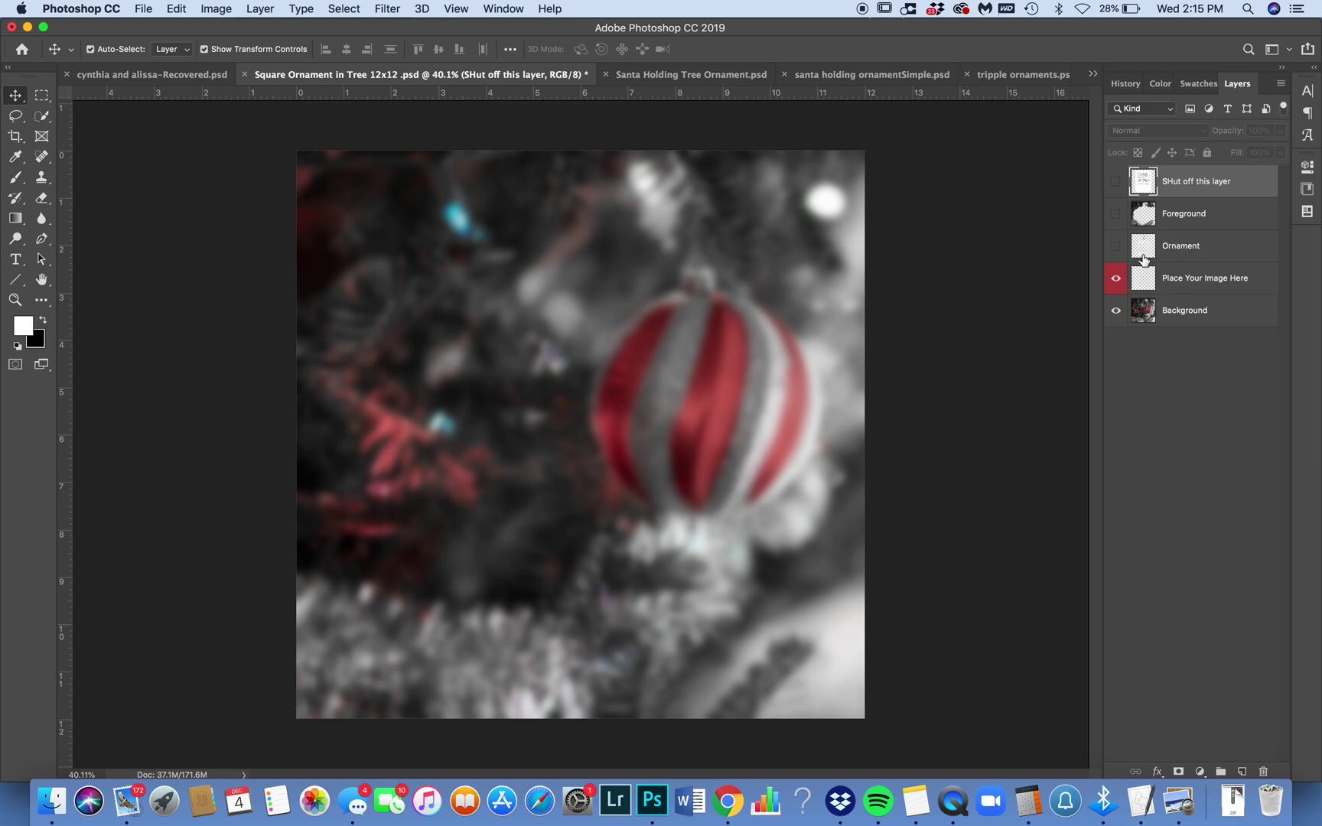
pyautogui.click(1116, 312)
pyautogui.click(1116, 314)
pyautogui.click(1115, 246)
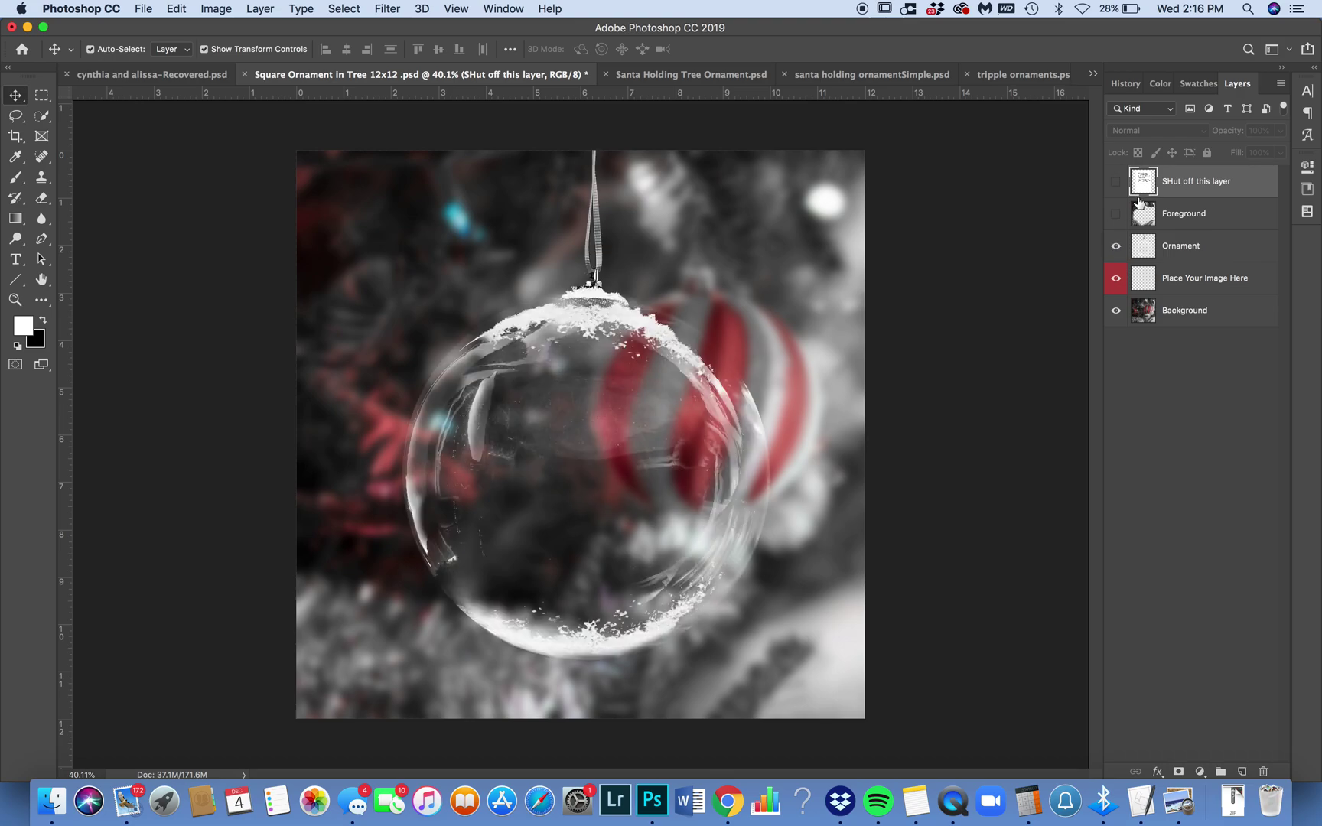
pyautogui.click(1116, 214)
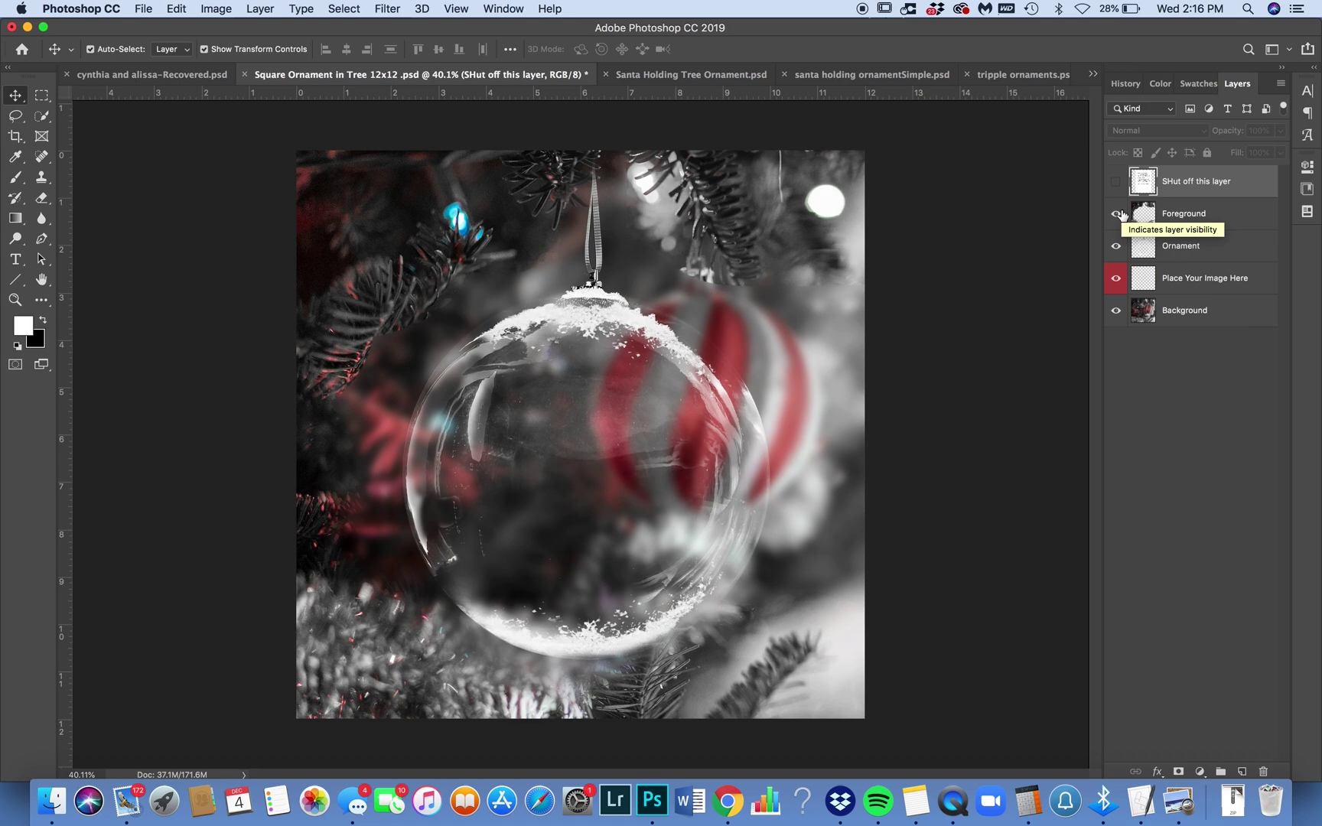
pyautogui.click(1117, 215)
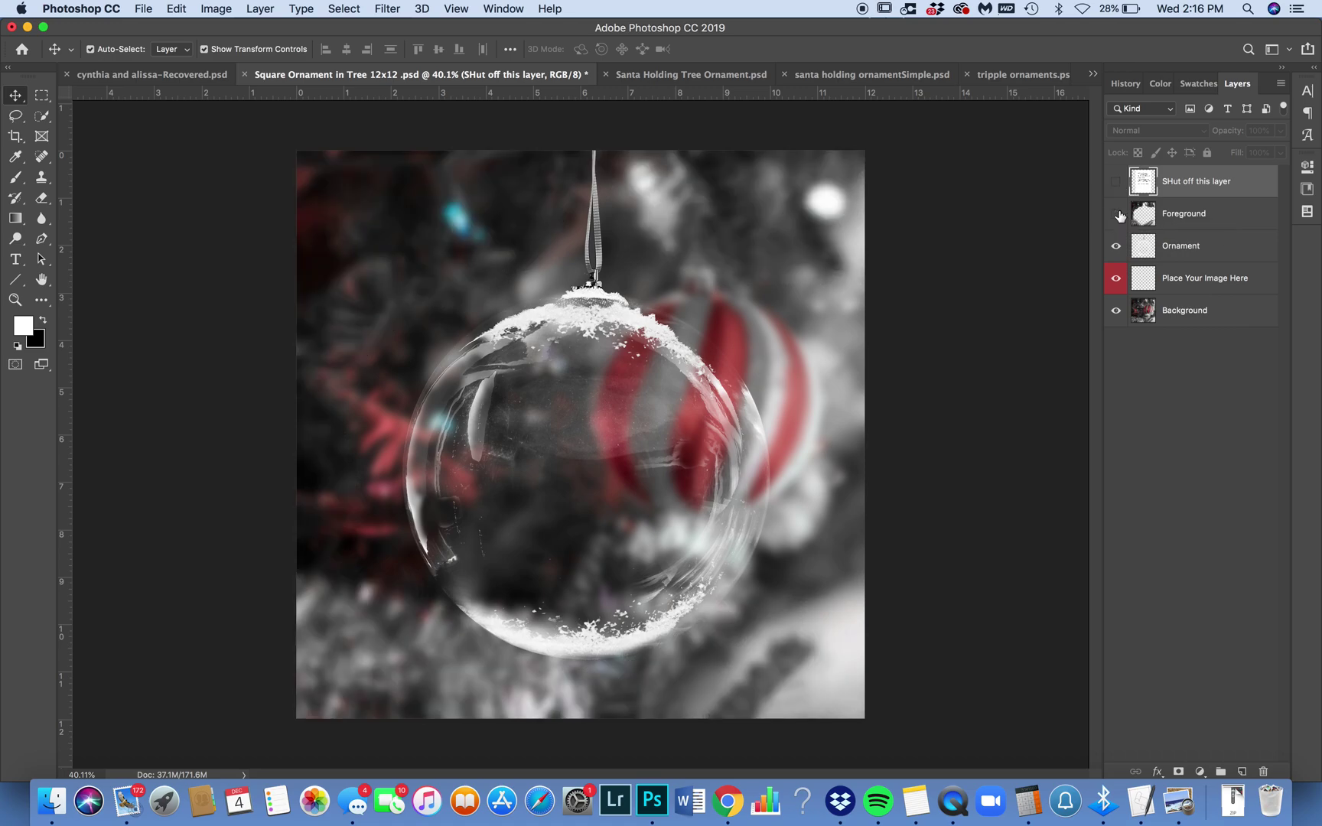
pyautogui.click(1118, 215)
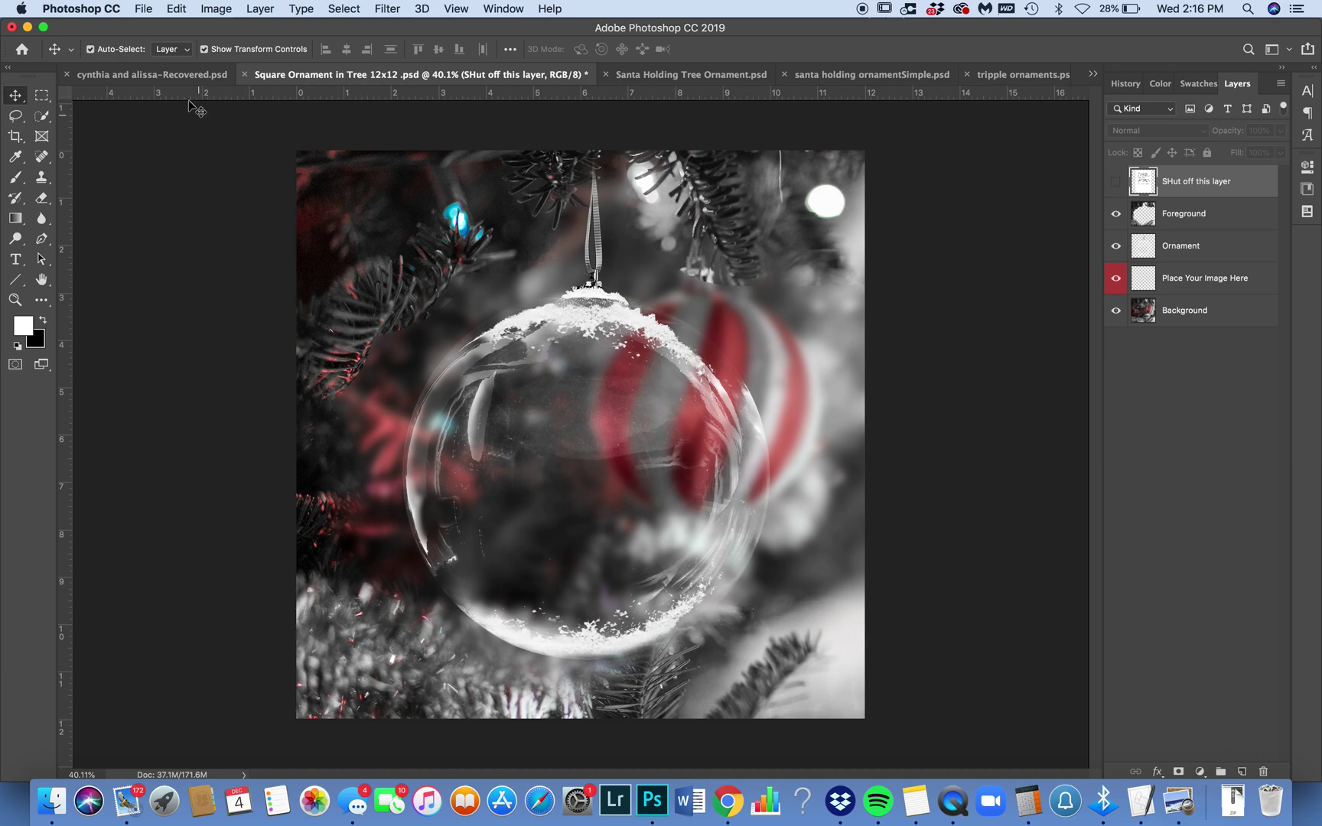
# - Place christmas-72184_1280.jpg as an embedded layer above the ornament template
pyautogui.click(148, 13)
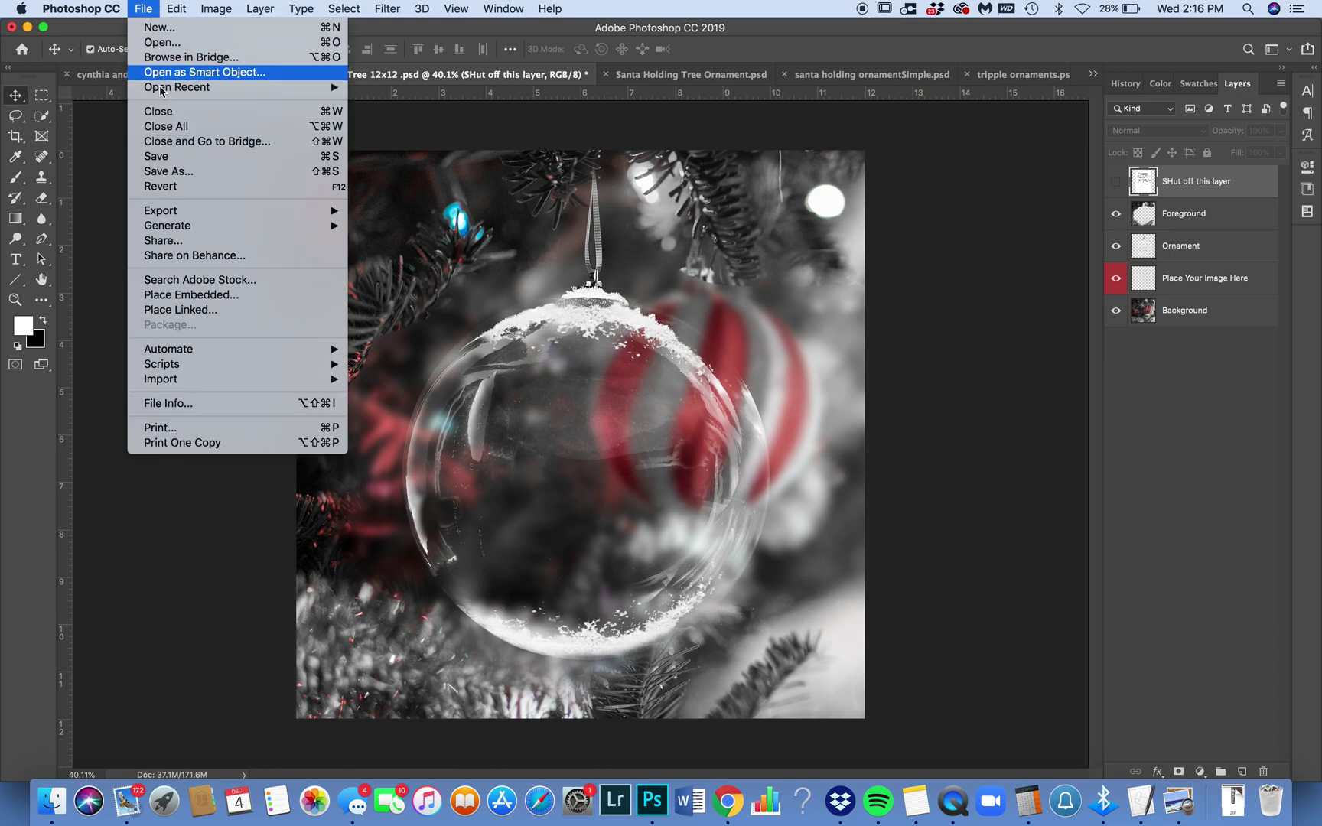
pyautogui.click(203, 300)
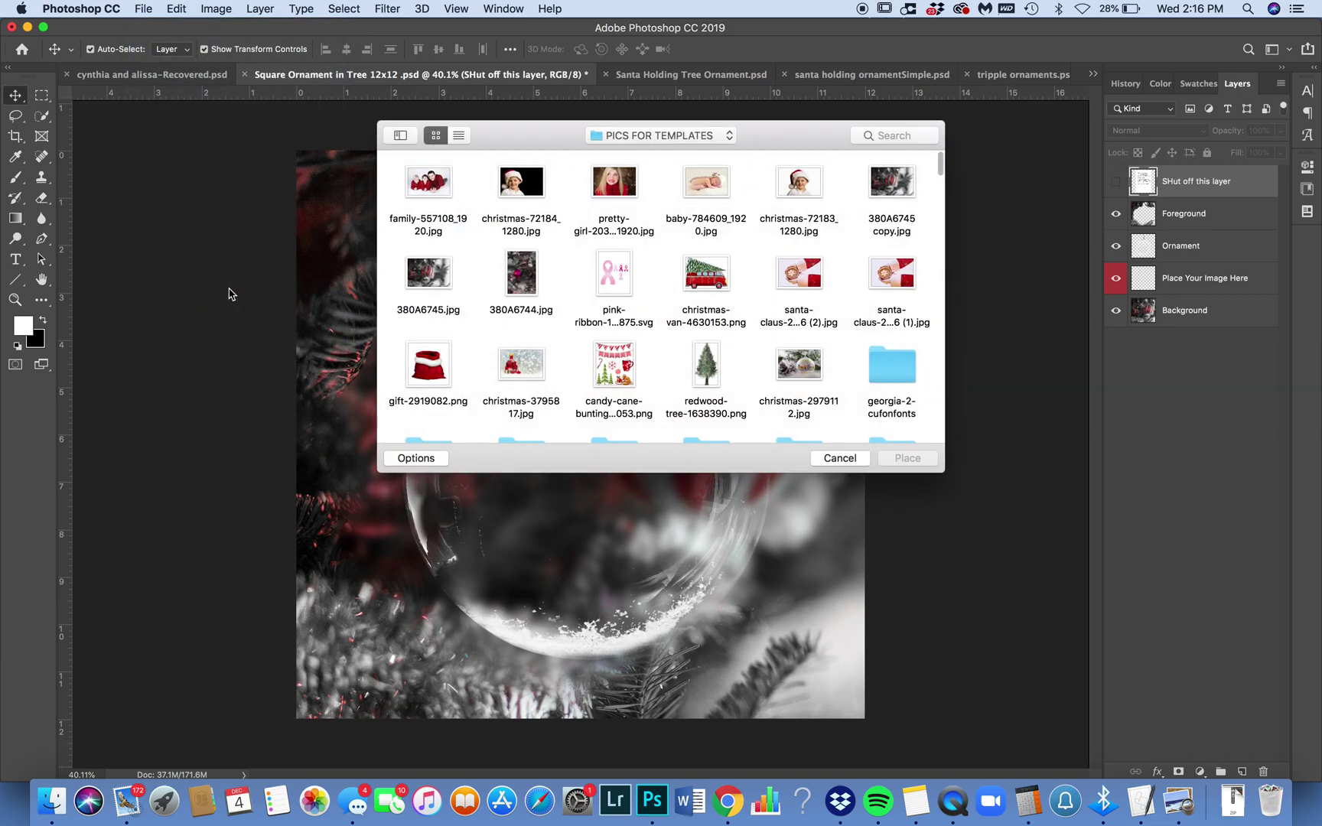
pyautogui.click(511, 186)
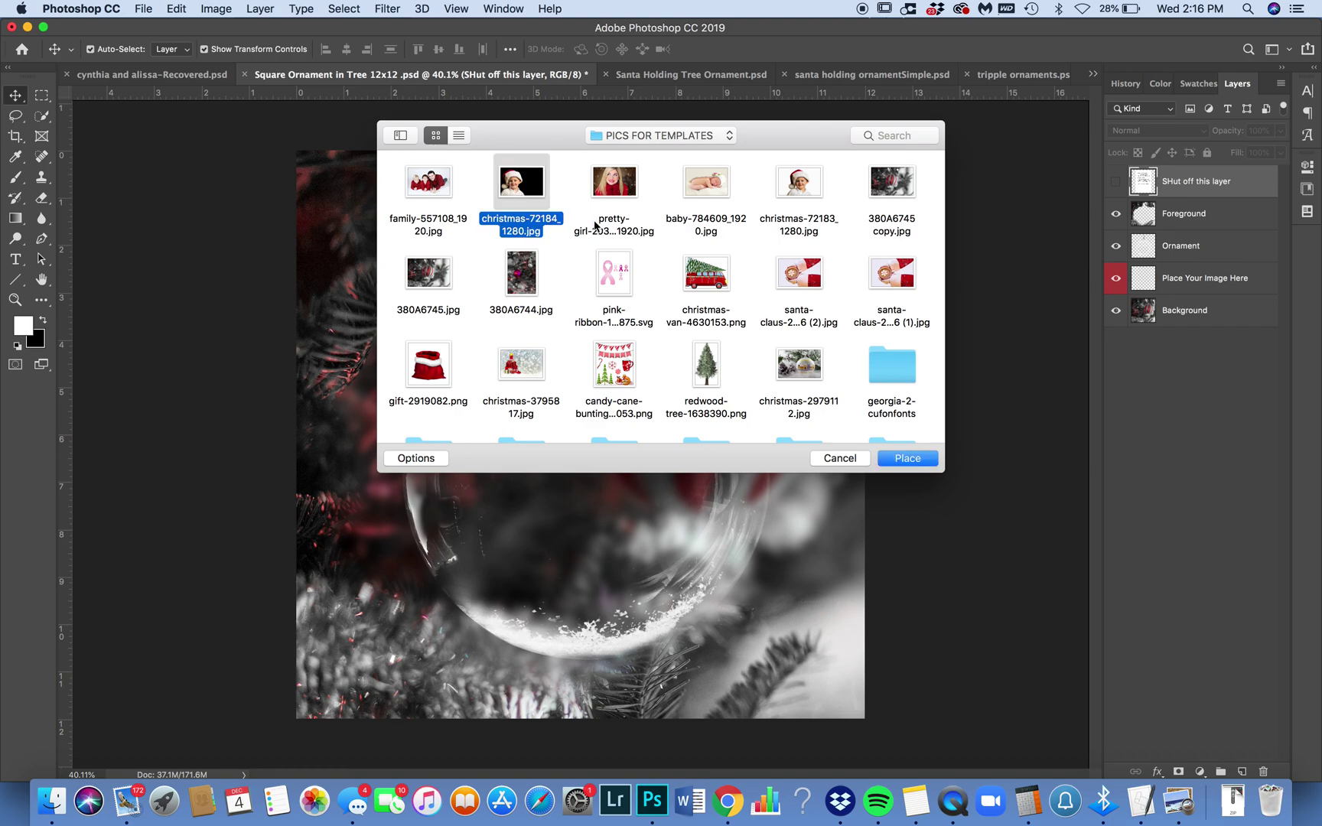
pyautogui.click(907, 458)
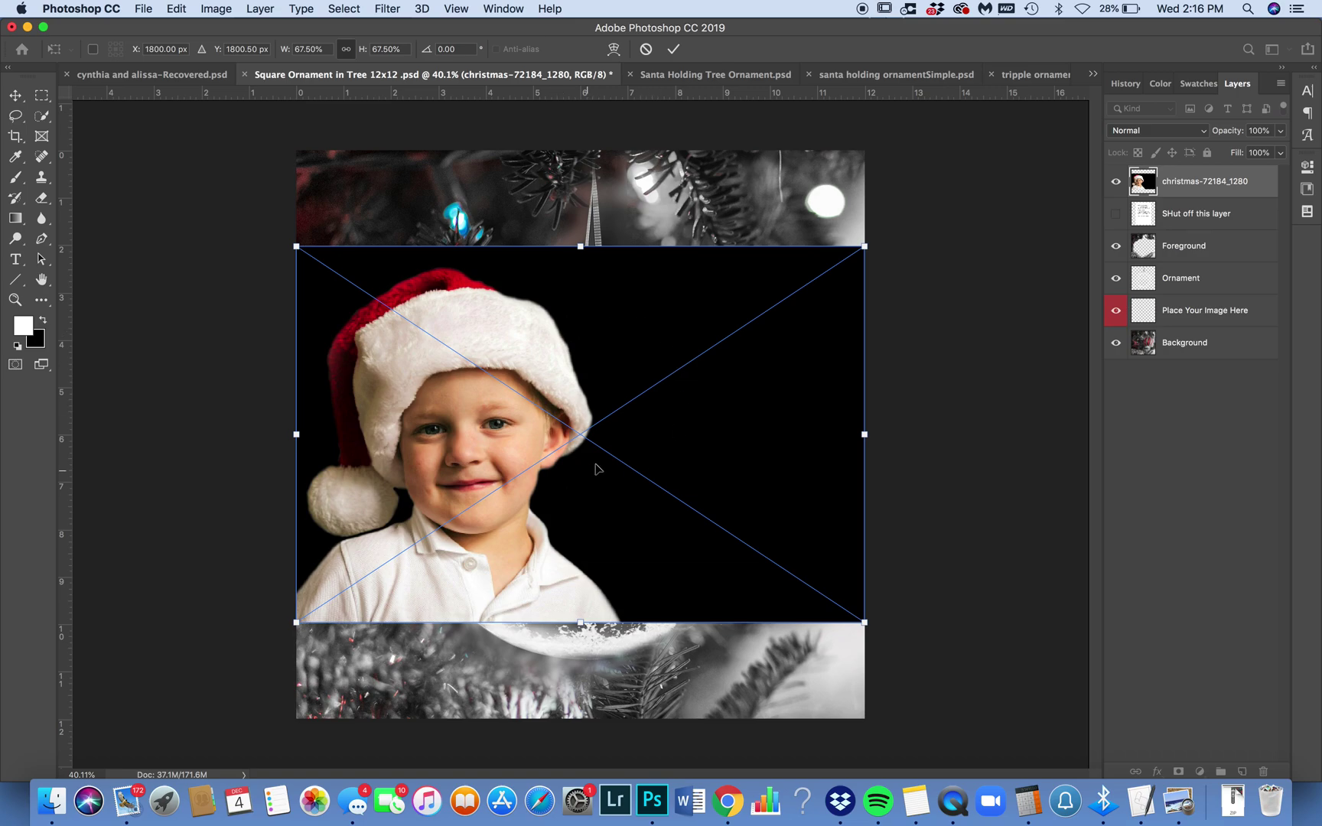
pyautogui.click(673, 49)
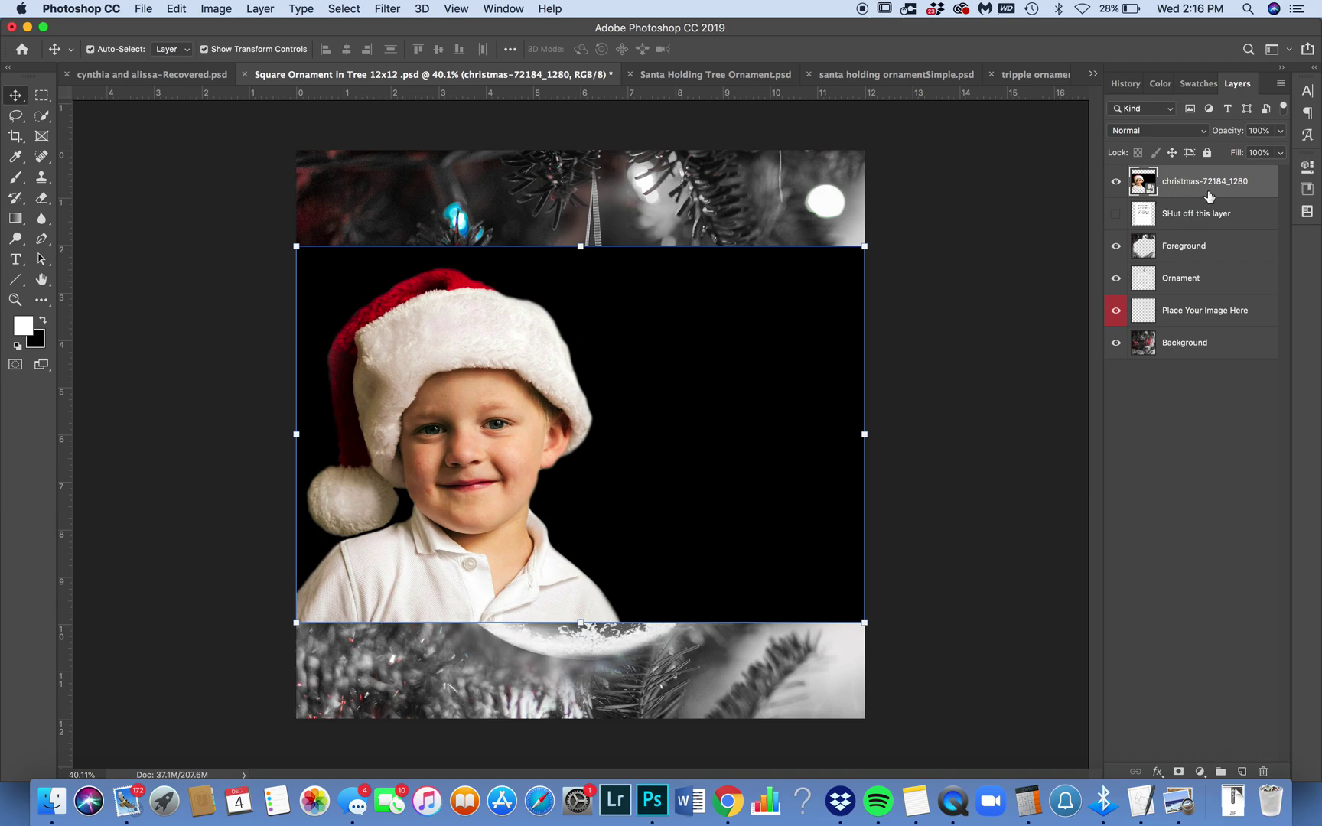
# - Move the christmas-72184_1280 layer below Ornament, then hide the Ornament and Foreground layers
pyautogui.moveTo(1211, 191); pyautogui.dragTo(1207, 291)
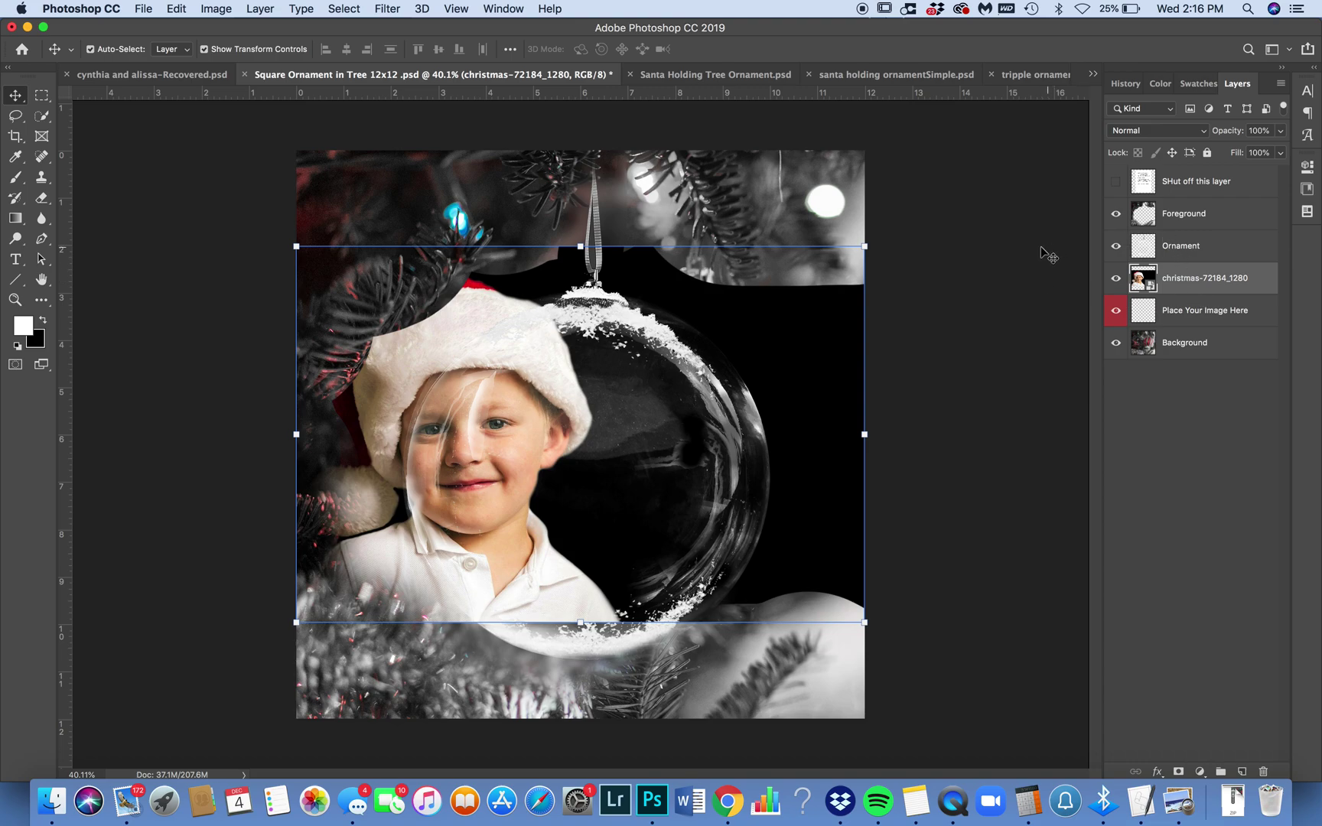
pyautogui.click(1225, 284)
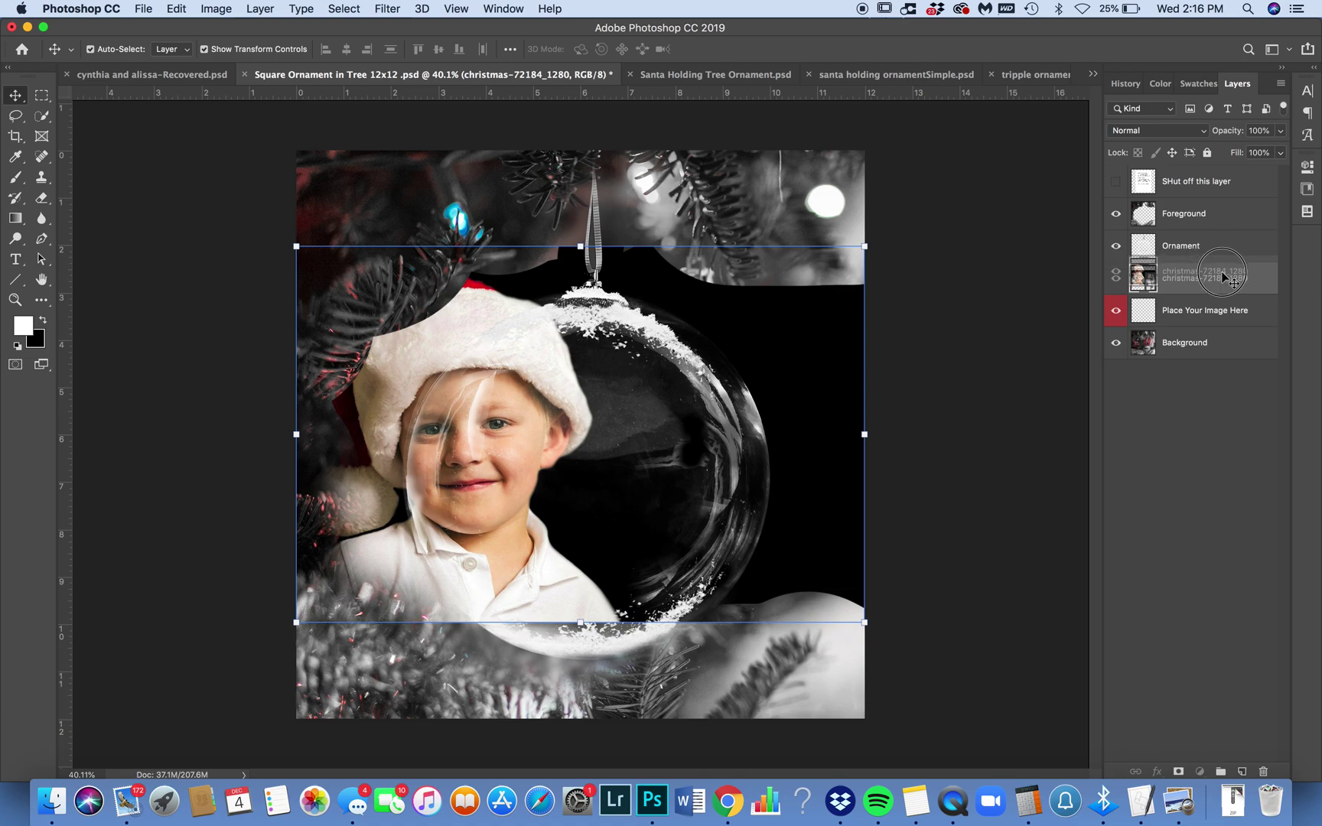
pyautogui.click(1115, 247)
pyautogui.click(1115, 217)
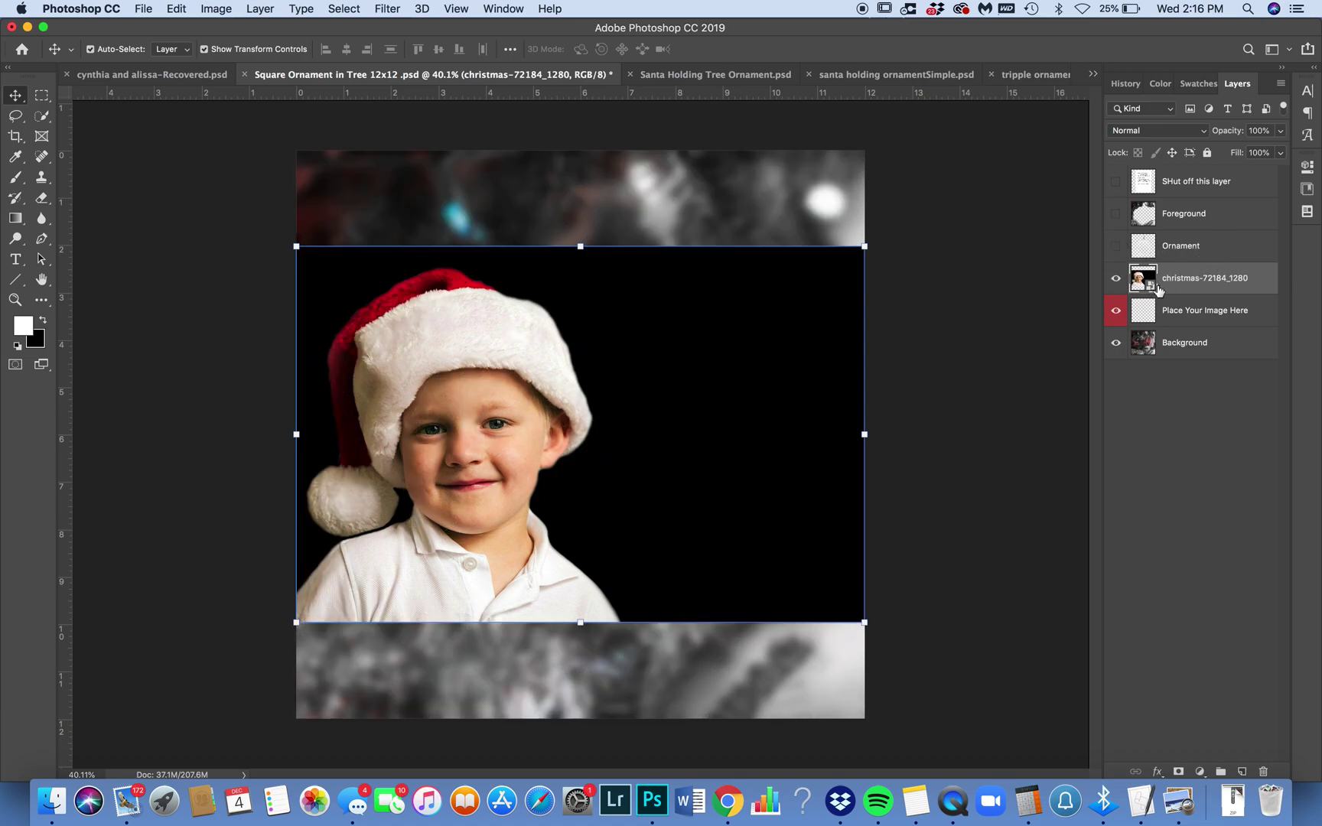
pyautogui.click(932, 323)
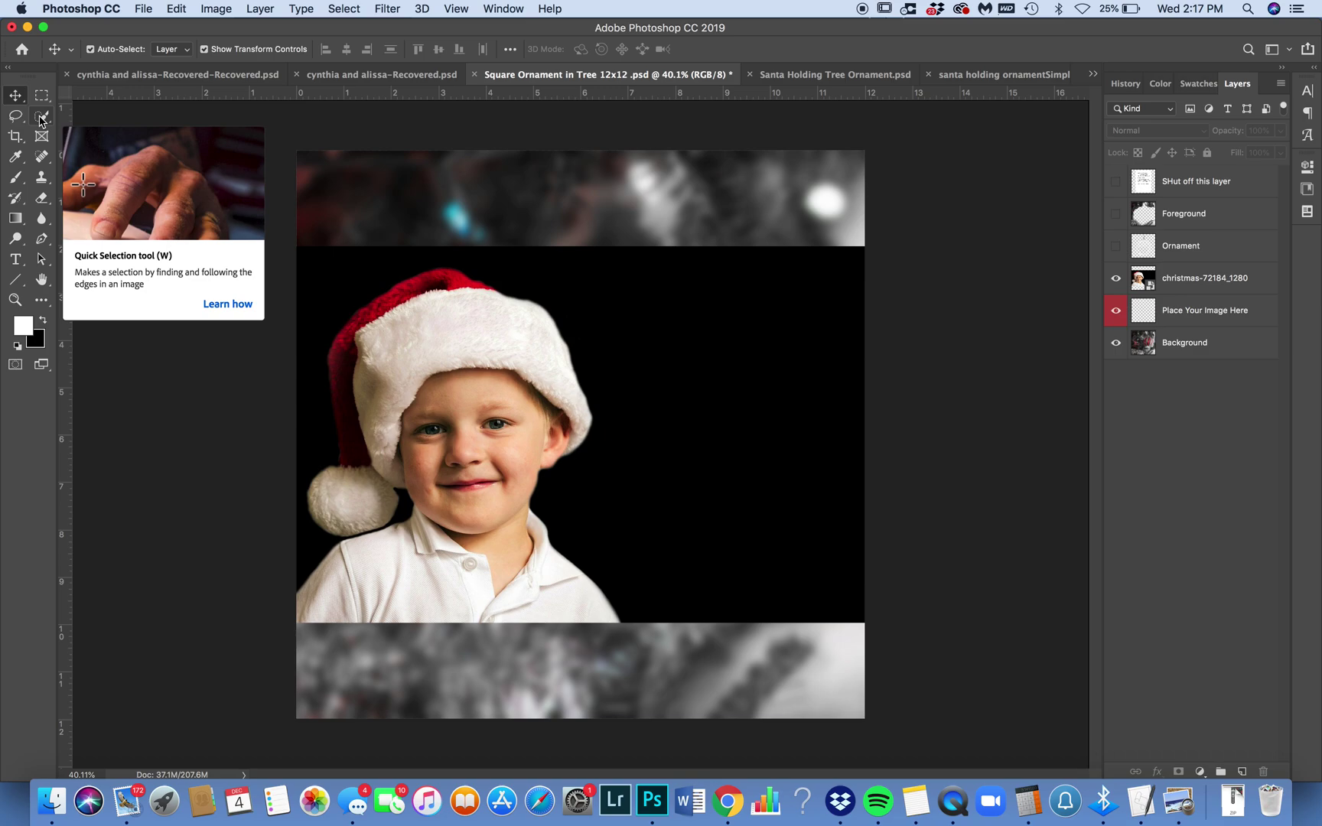
# - Use Select Subject on the boy layer and add a layer mask to hide the black backdrop
pyautogui.click(42, 119)
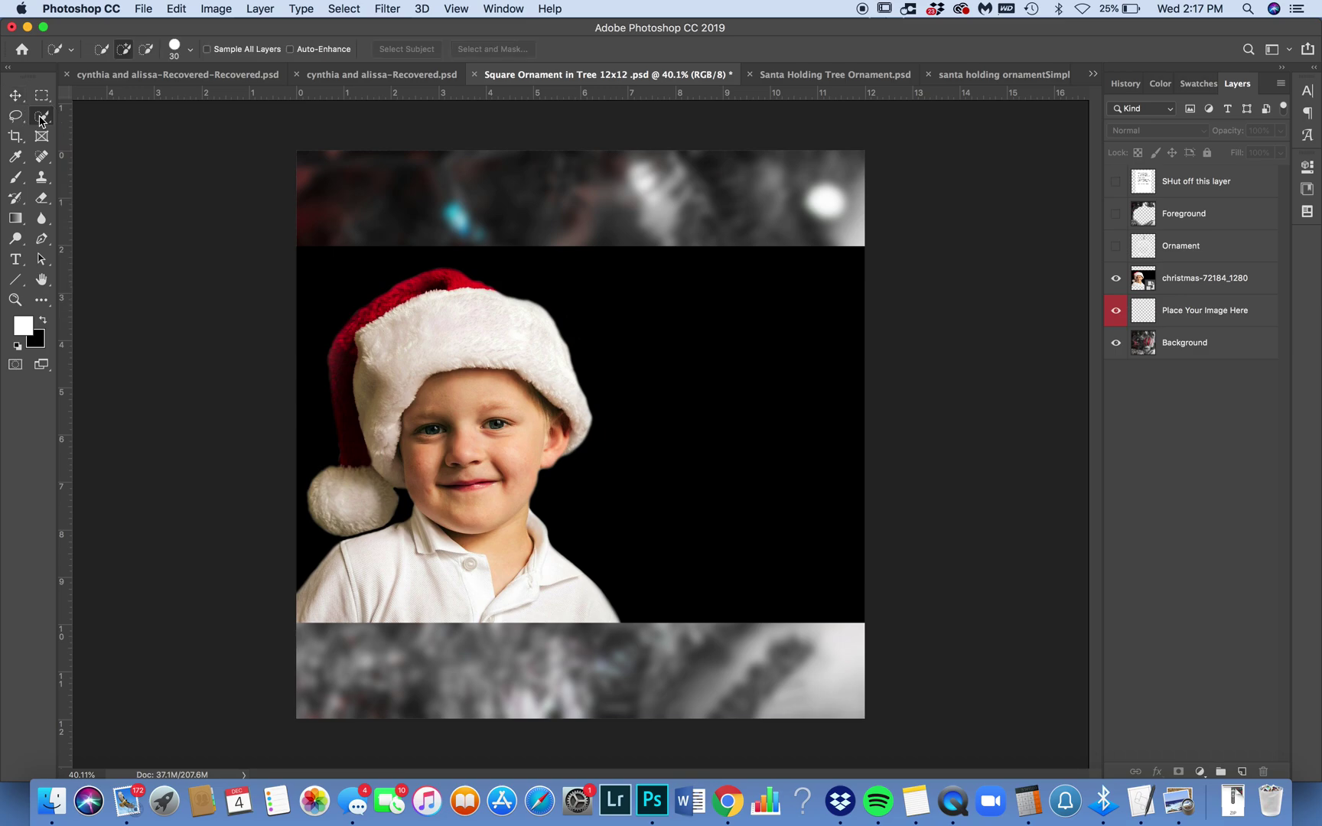
pyautogui.click(1181, 280)
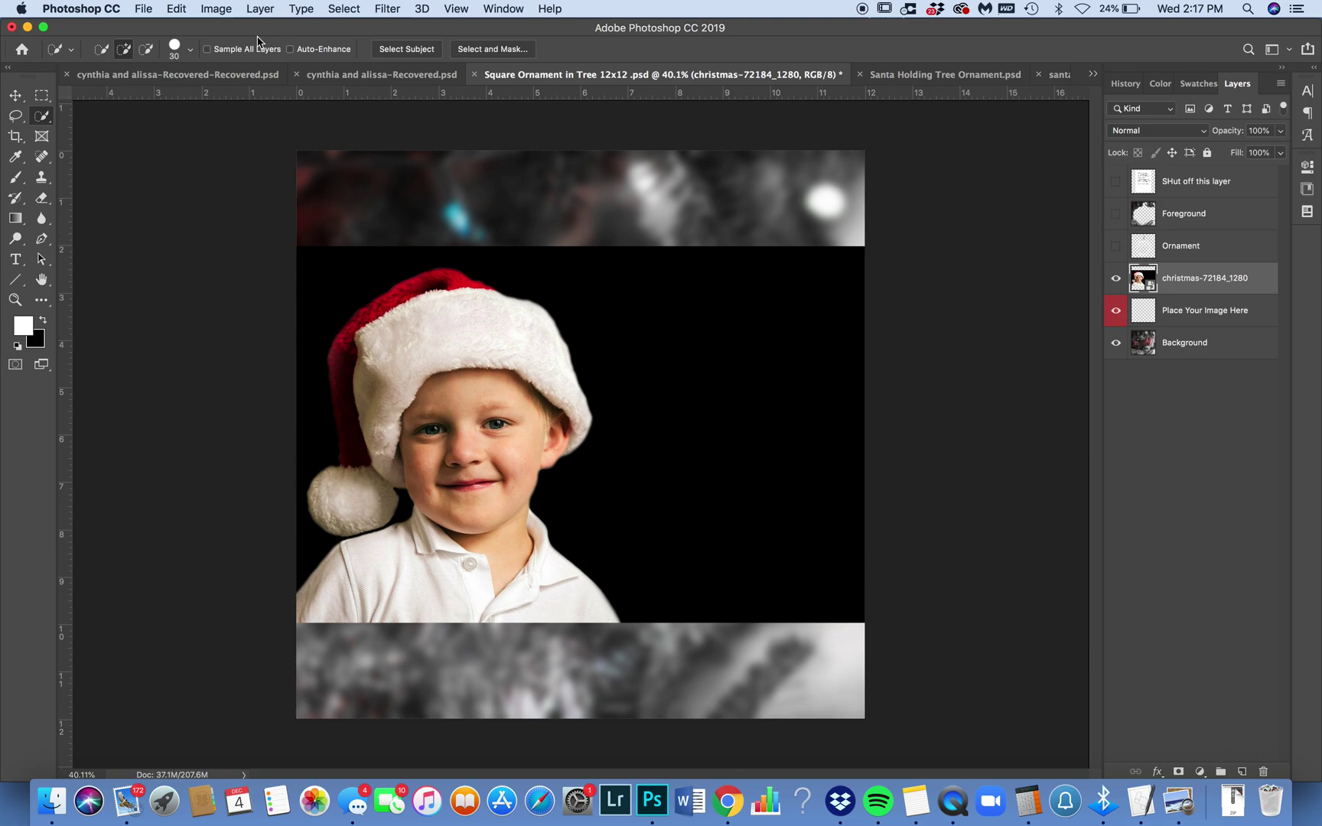
pyautogui.click(400, 51)
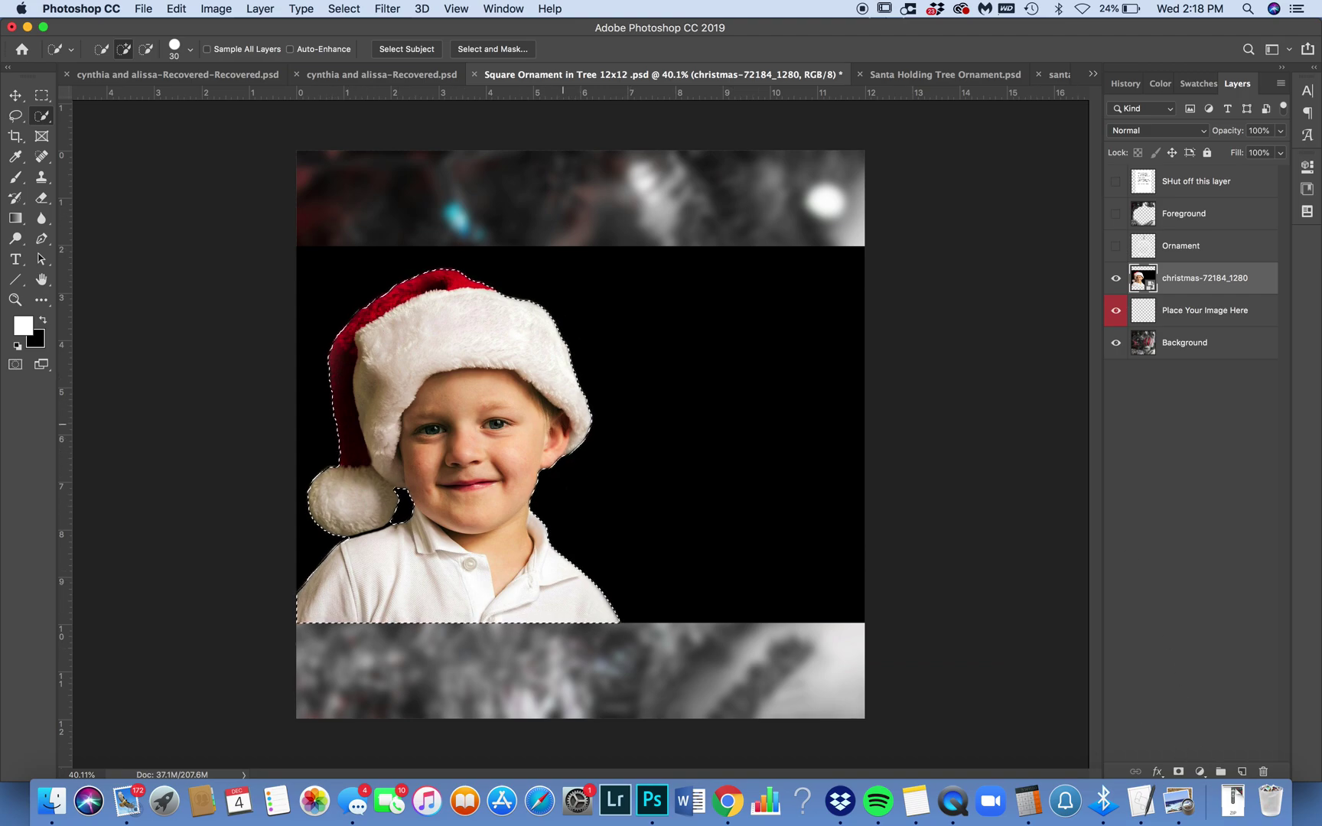
pyautogui.click(1179, 771)
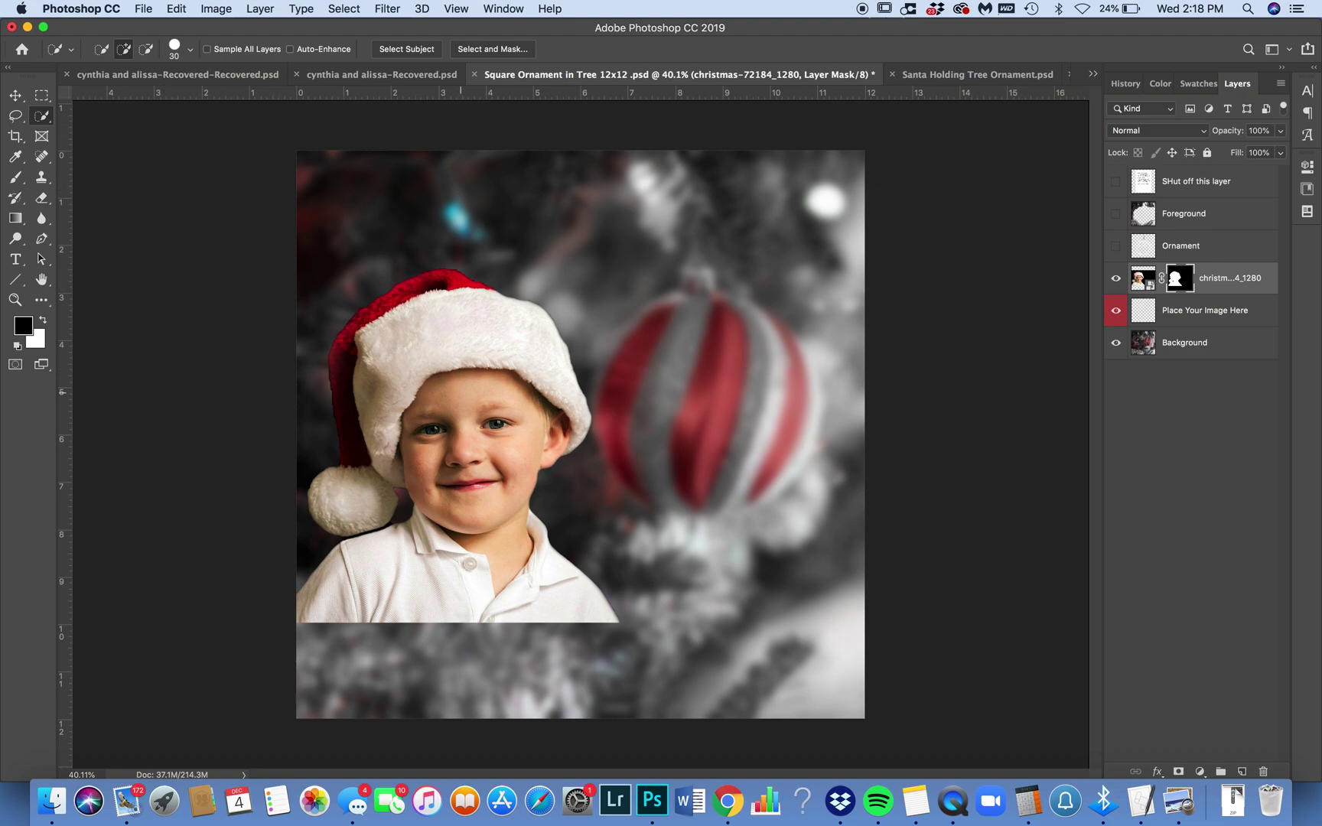
# - Scale the masked boy down to about 56.5% and drag him toward the canvas centre
pyautogui.hotkey('ctrl', 't')
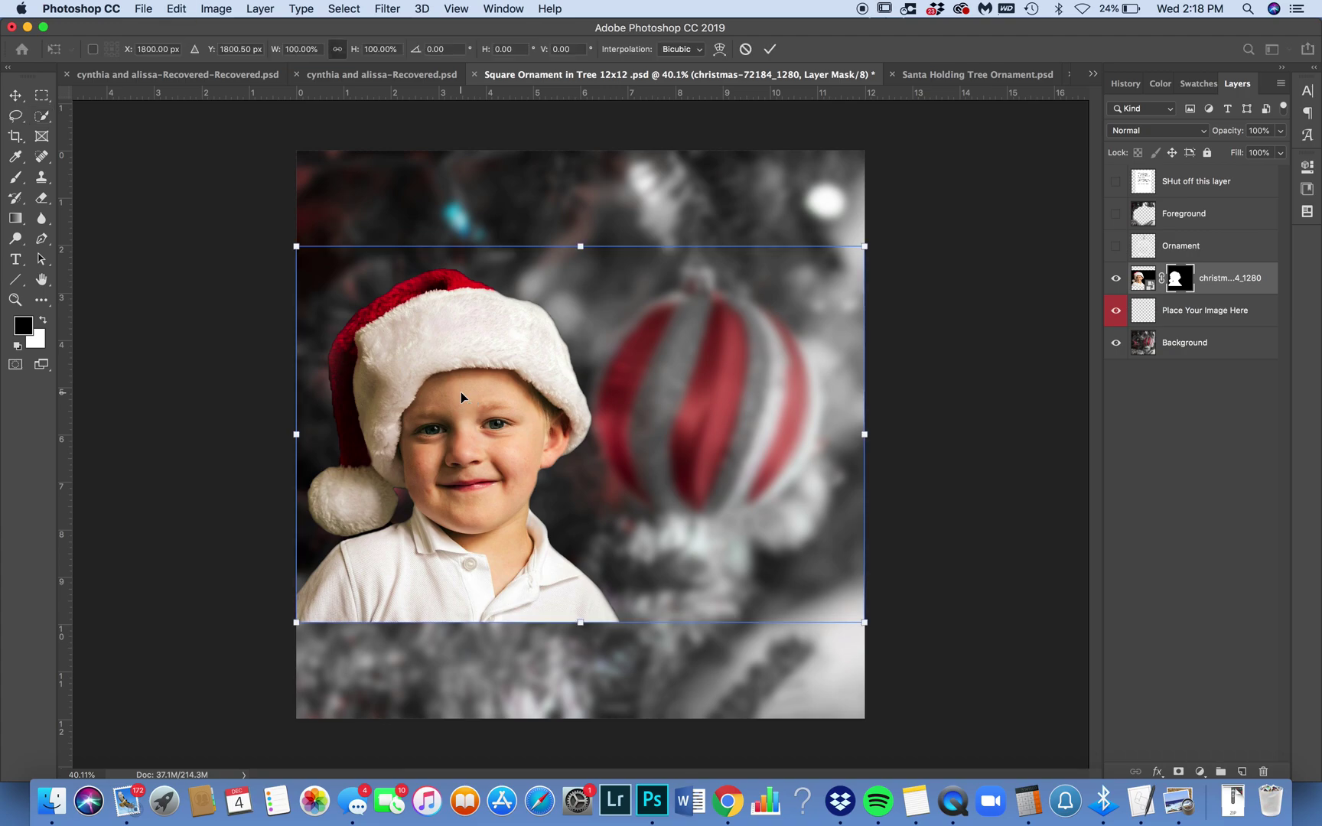
pyautogui.click(865, 247)
pyautogui.moveTo(864, 247); pyautogui.dragTo(604, 391)
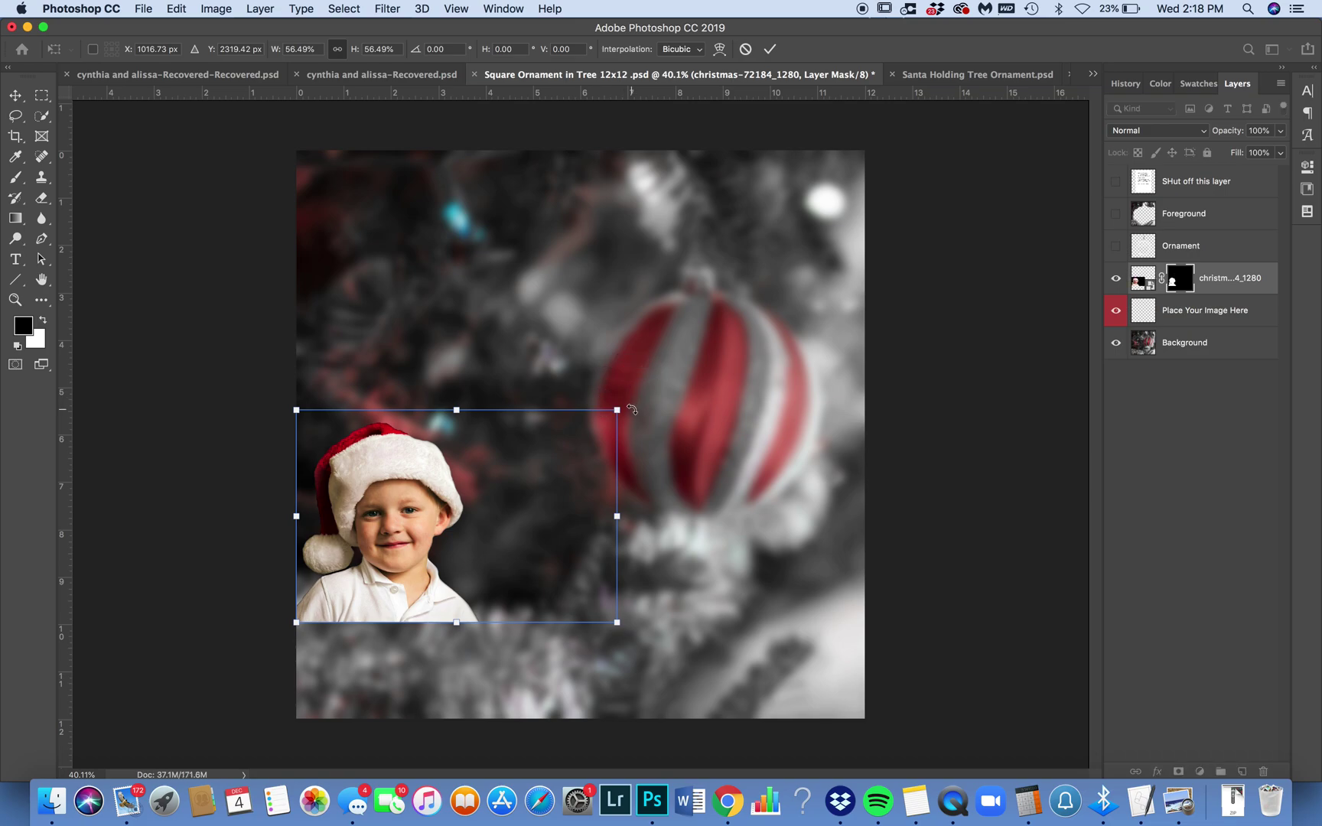
pyautogui.click(769, 49)
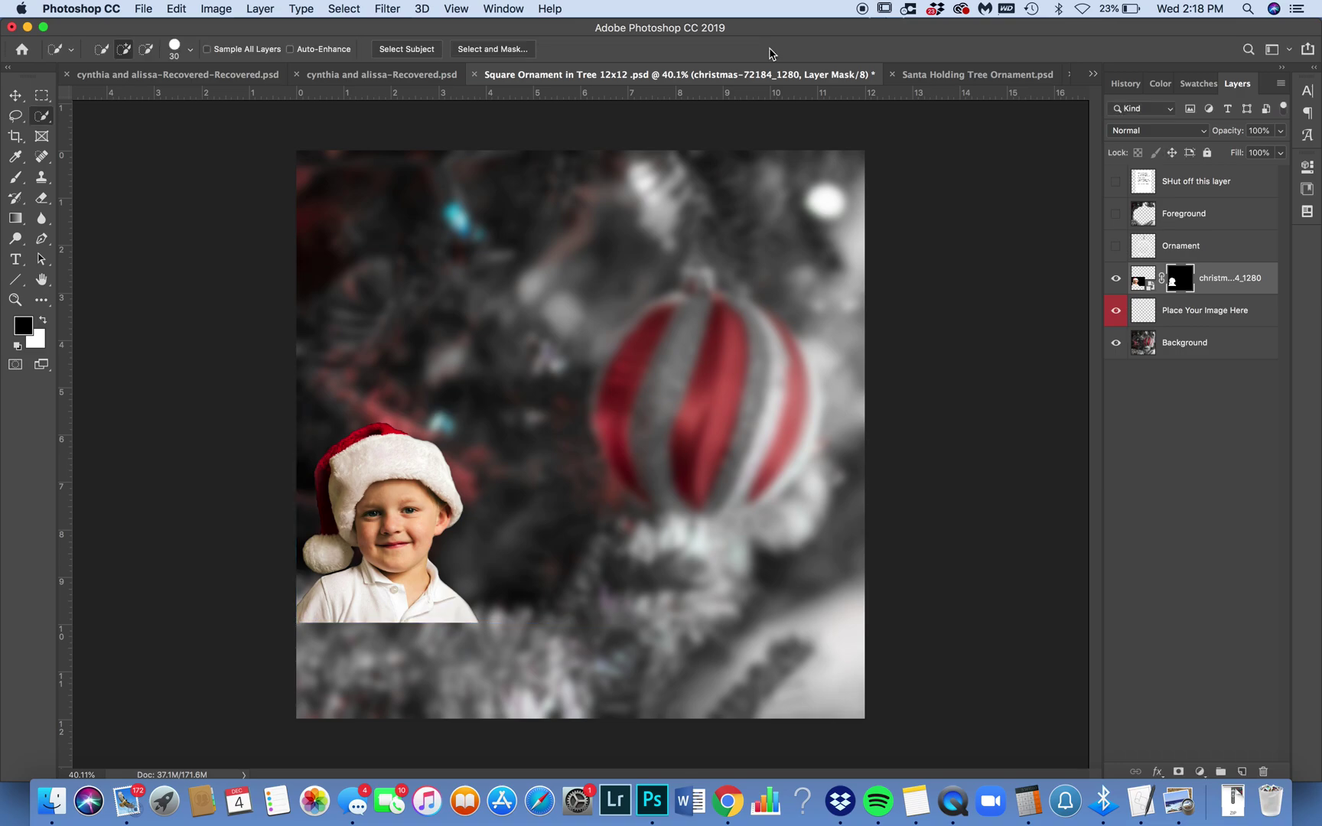
pyautogui.click(19, 95)
pyautogui.moveTo(389, 548); pyautogui.dragTo(497, 455)
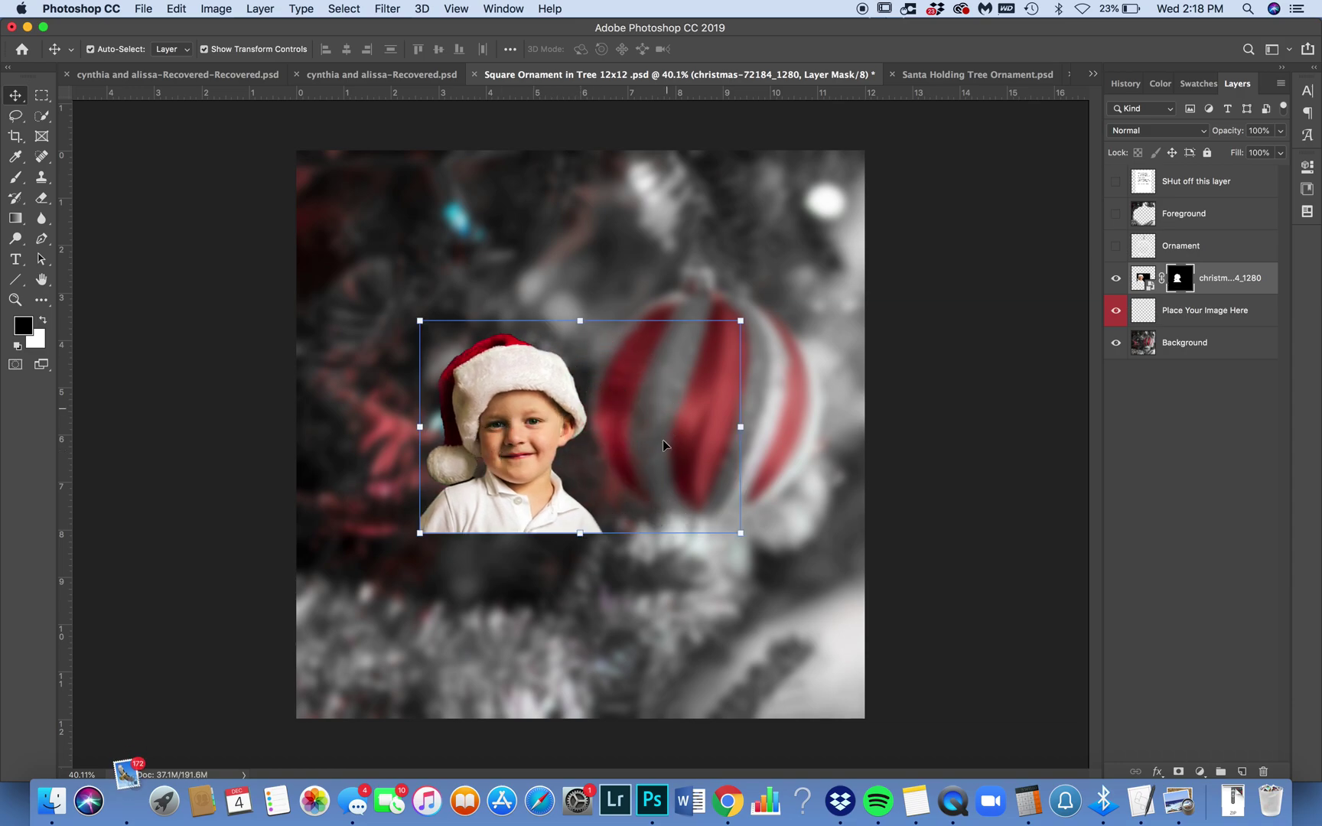
# - Show the glass Ornament layer again and shift the boy photo right and down
pyautogui.click(1115, 246)
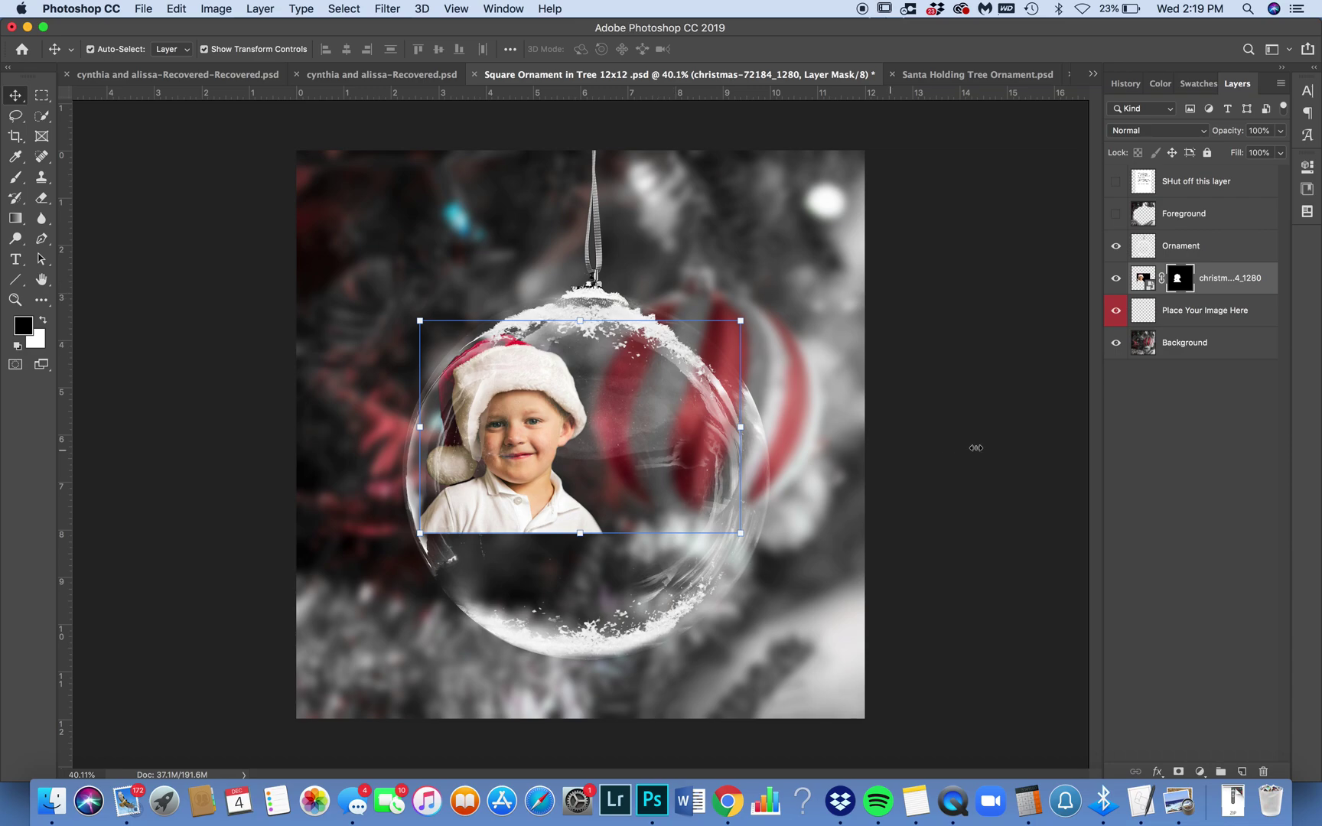
pyautogui.click(1143, 279)
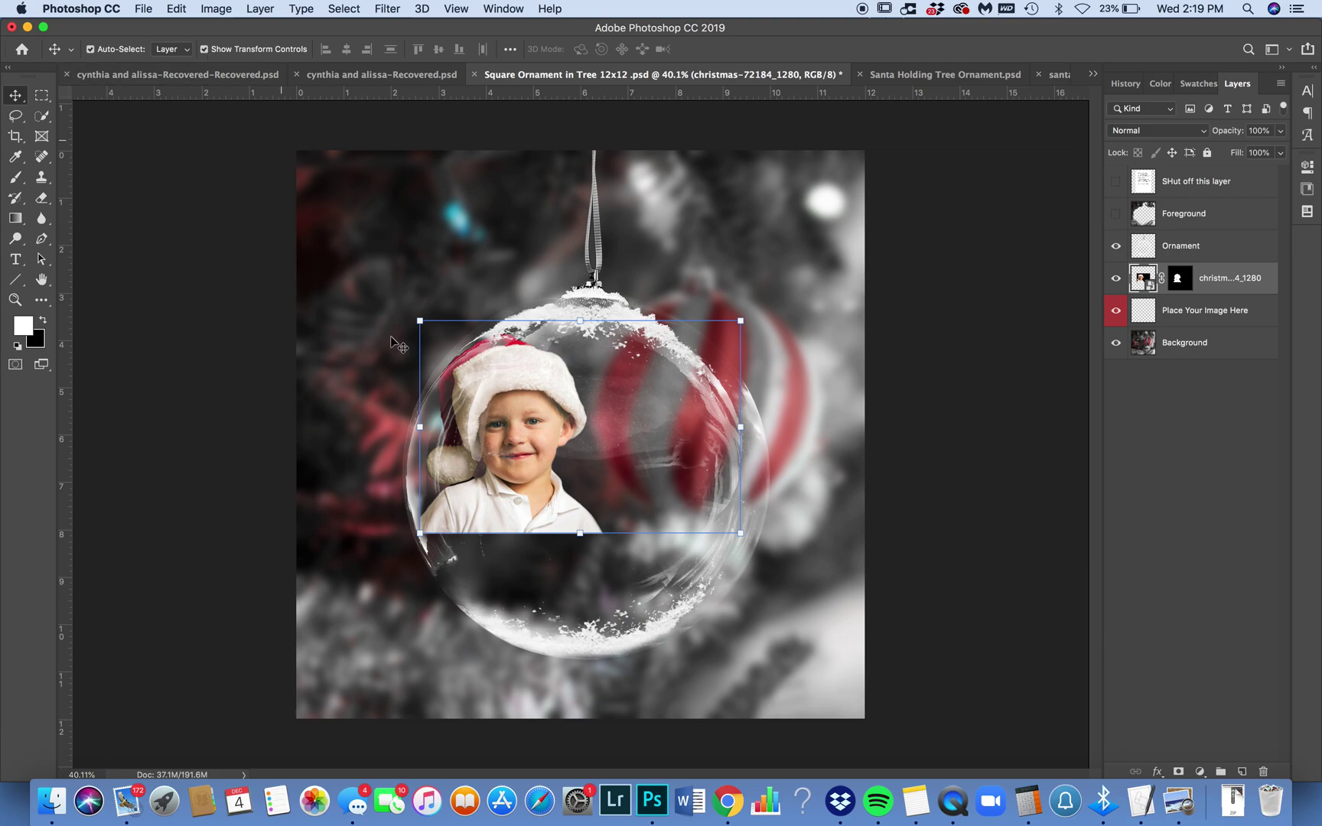
pyautogui.moveTo(503, 441); pyautogui.dragTo(571, 492)
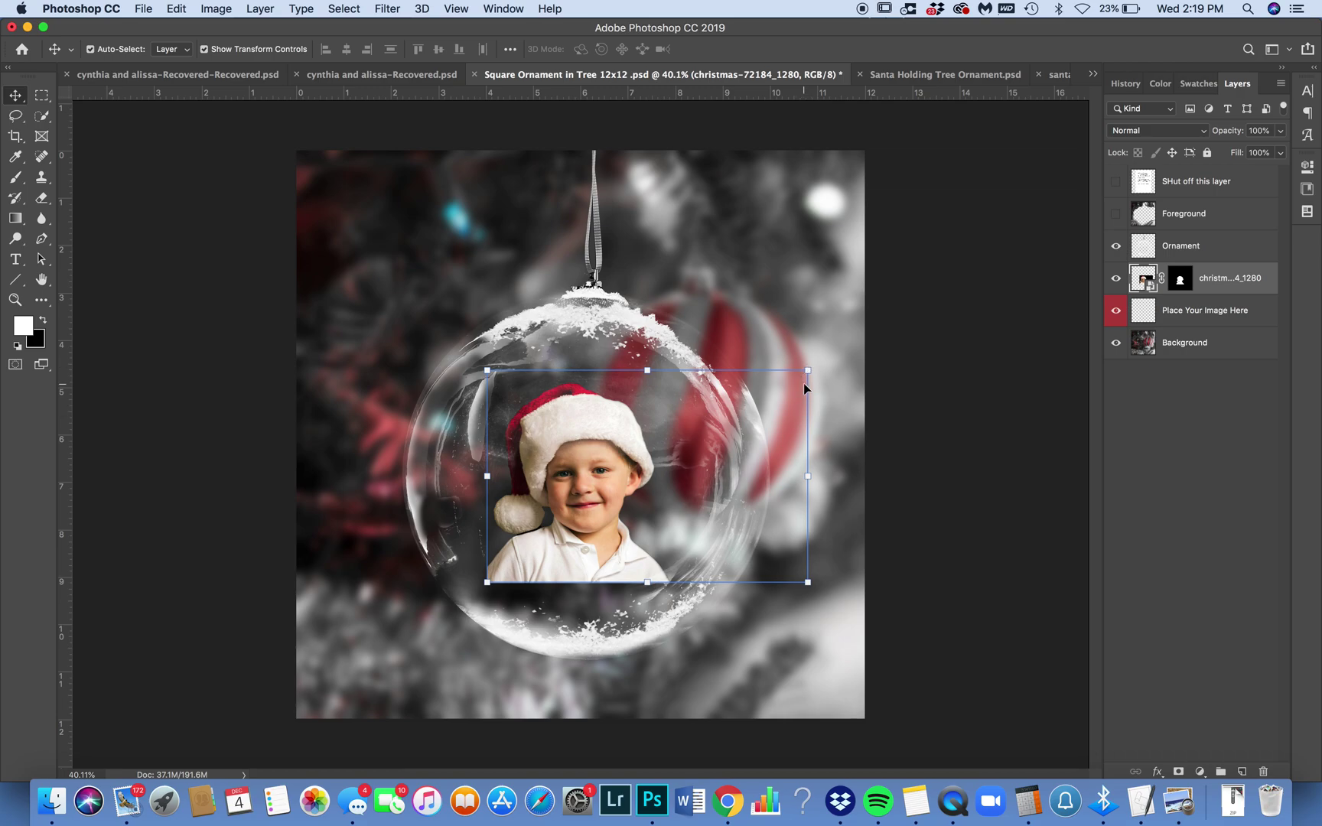
# - Enlarge the boy photo to about 147% and position his face and hat inside the ornament
pyautogui.moveTo(805, 371); pyautogui.dragTo(887, 303)
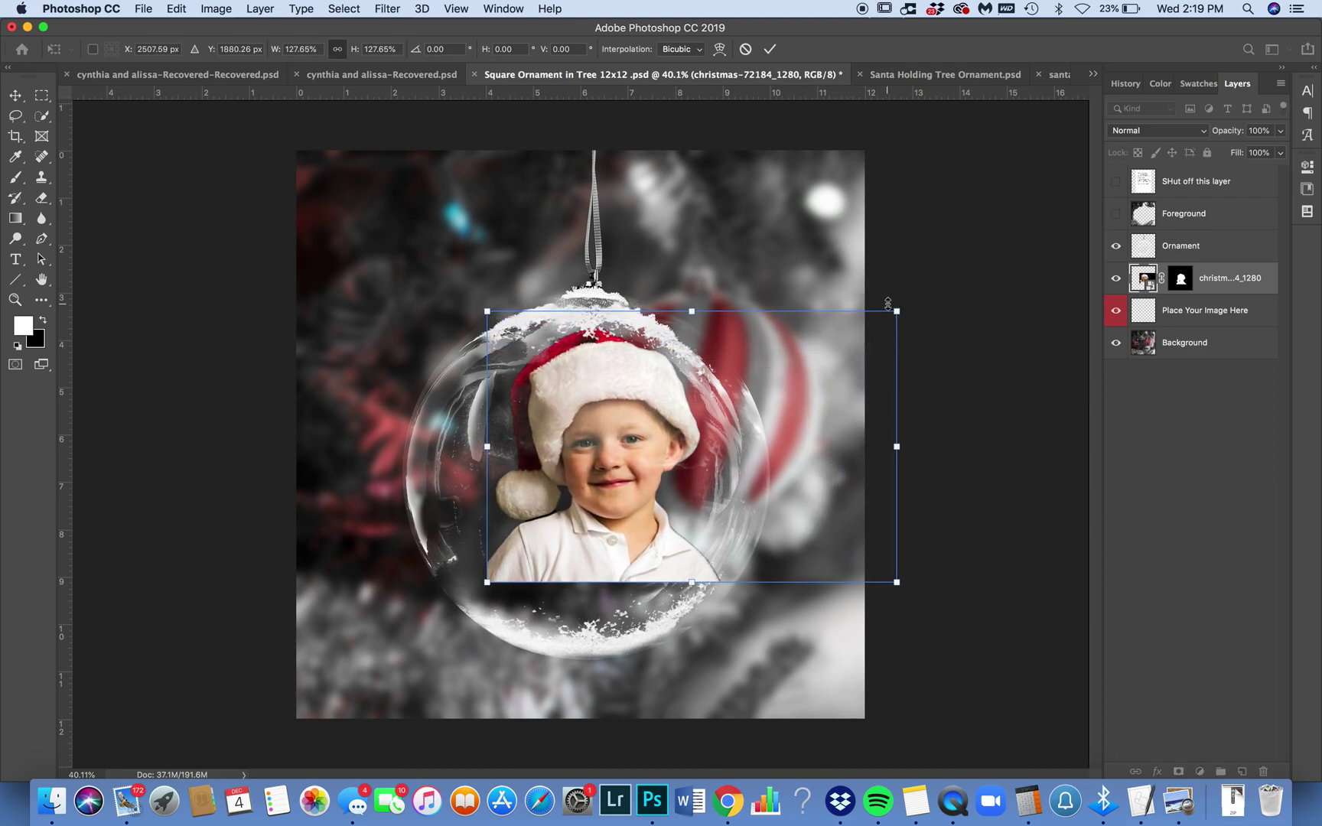
pyautogui.moveTo(773, 428); pyautogui.dragTo(749, 443)
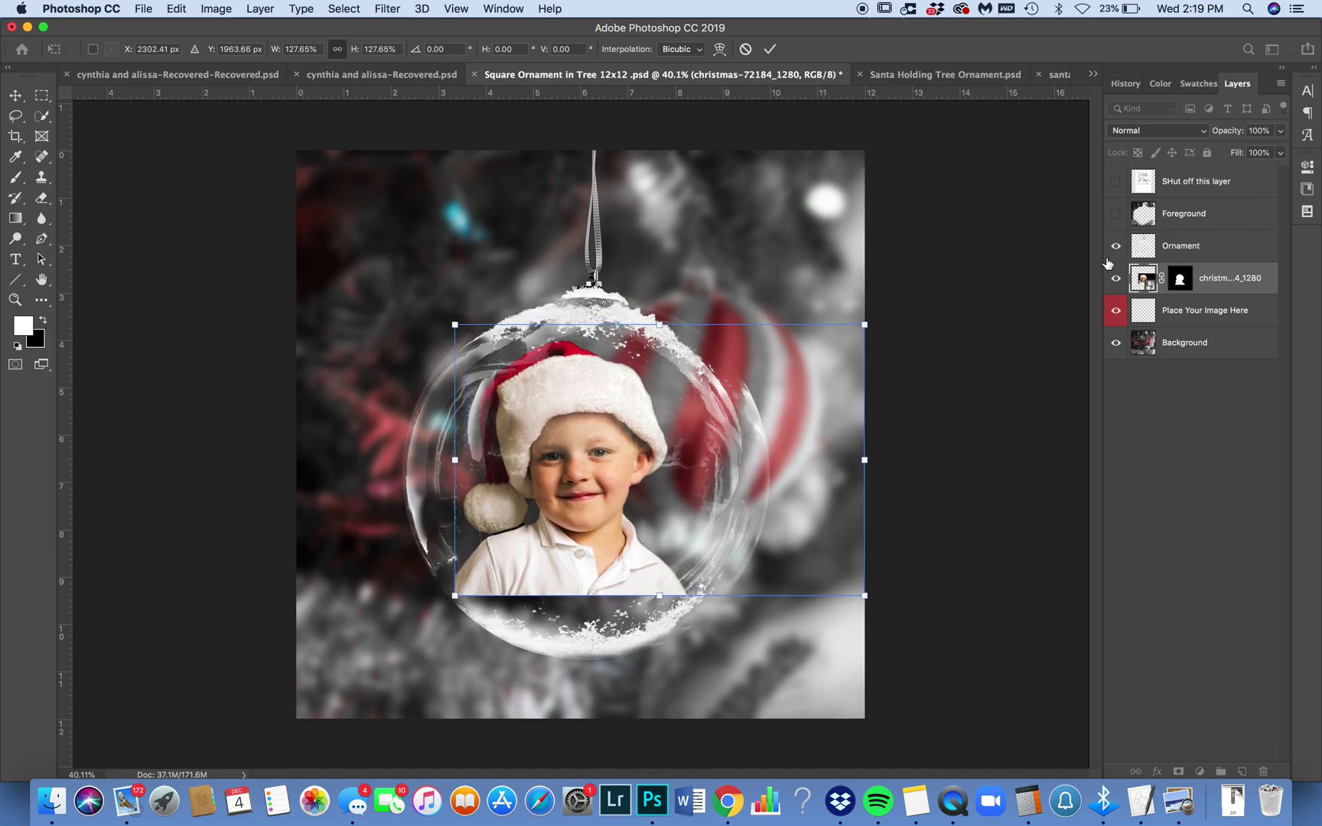
pyautogui.moveTo(691, 430); pyautogui.dragTo(696, 470)
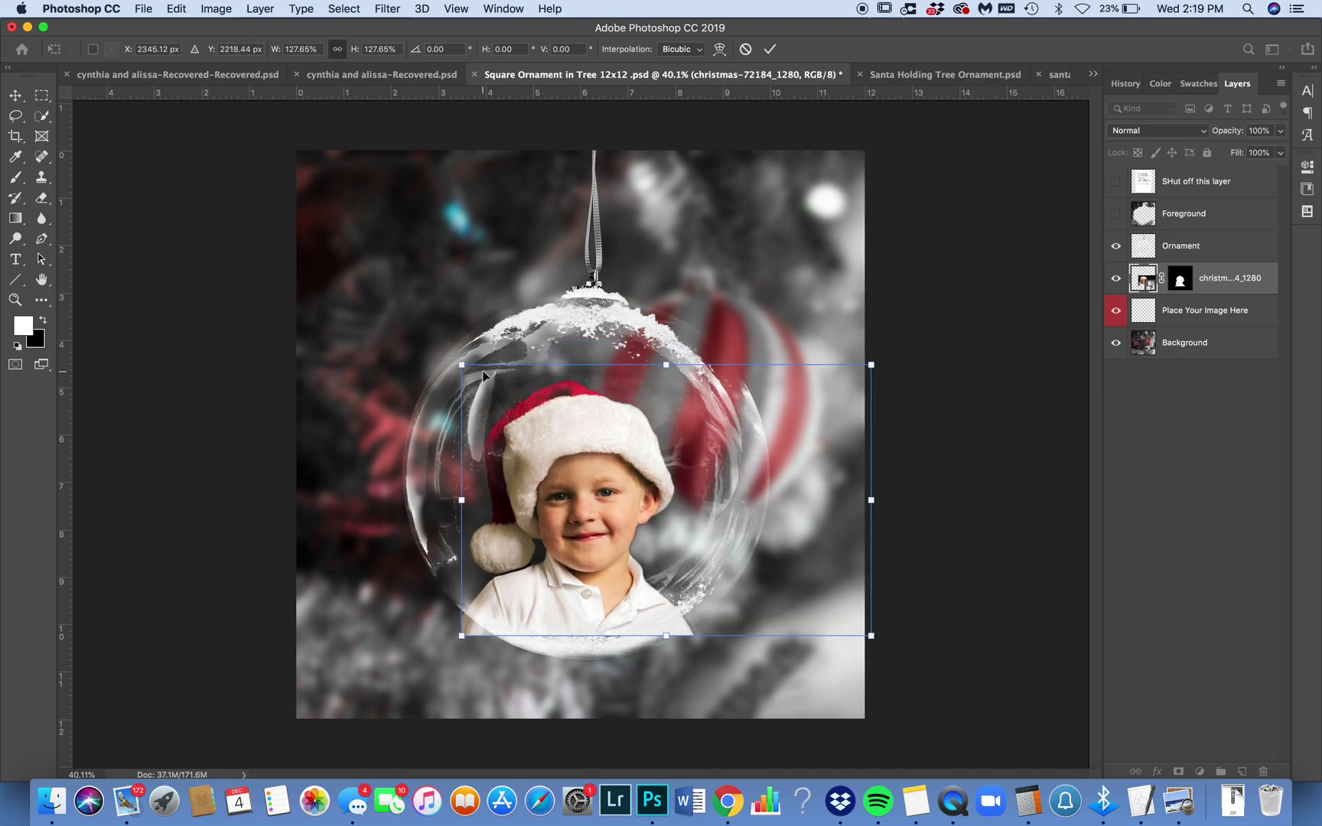
pyautogui.moveTo(462, 365); pyautogui.dragTo(417, 335)
pyautogui.moveTo(579, 450); pyautogui.dragTo(602, 449)
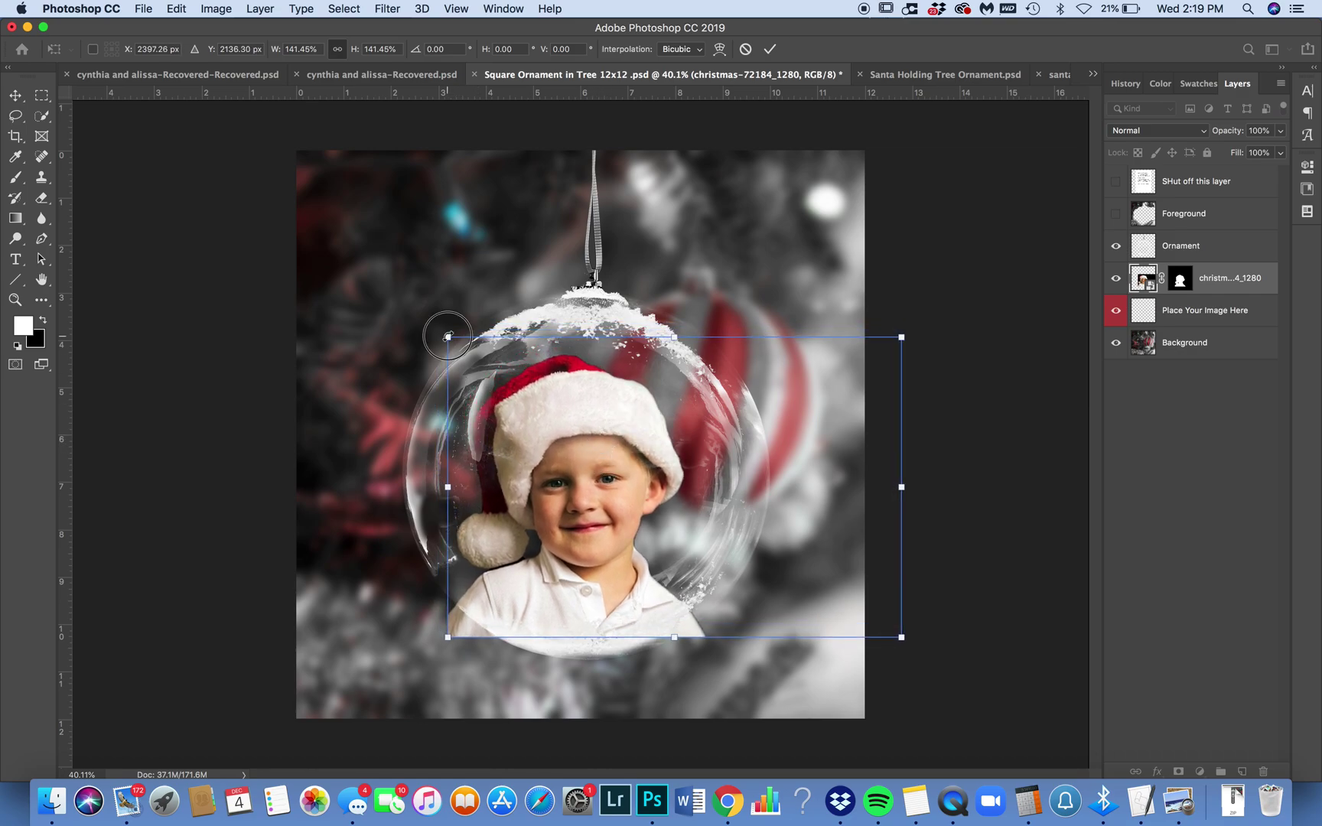
pyautogui.moveTo(447, 337); pyautogui.dragTo(431, 312)
pyautogui.moveTo(609, 452); pyautogui.dragTo(625, 448)
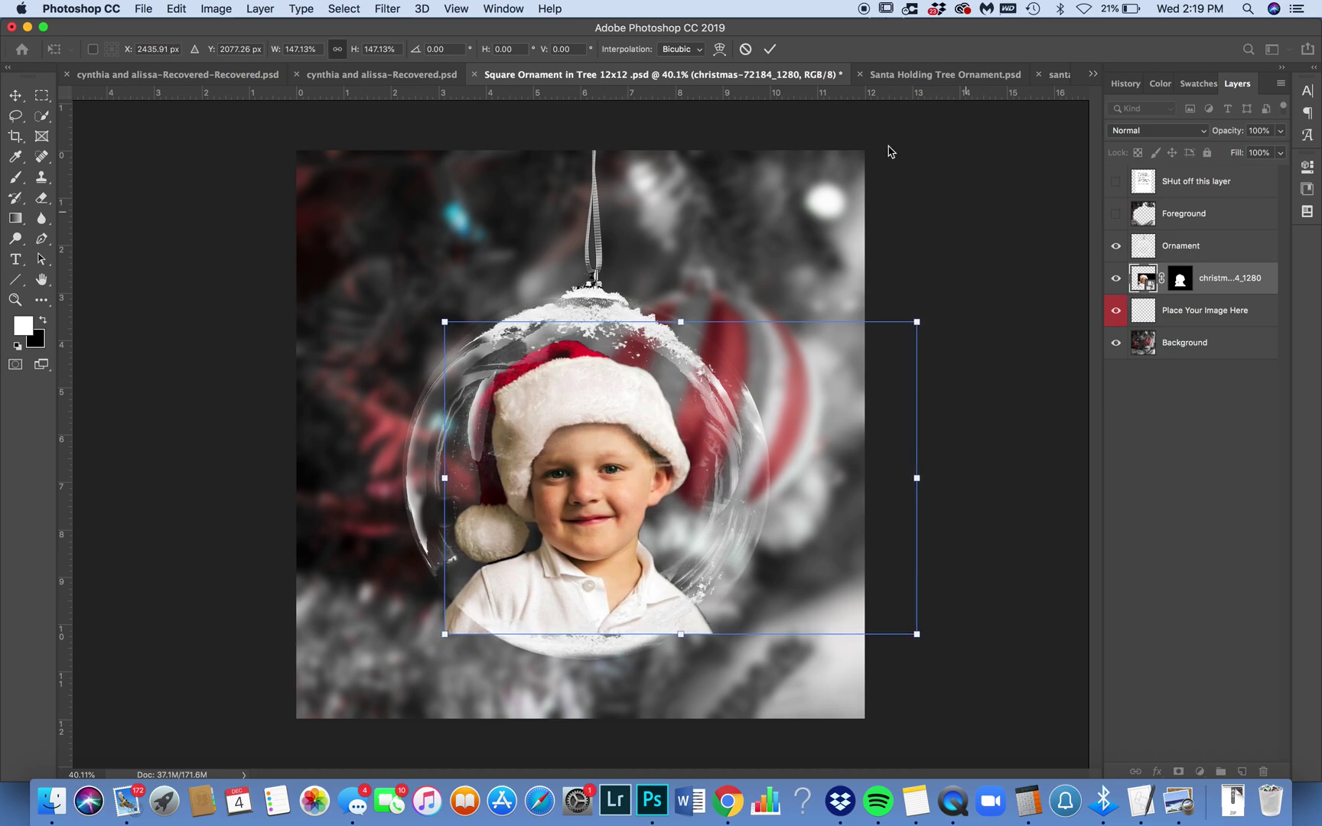
pyautogui.click(771, 51)
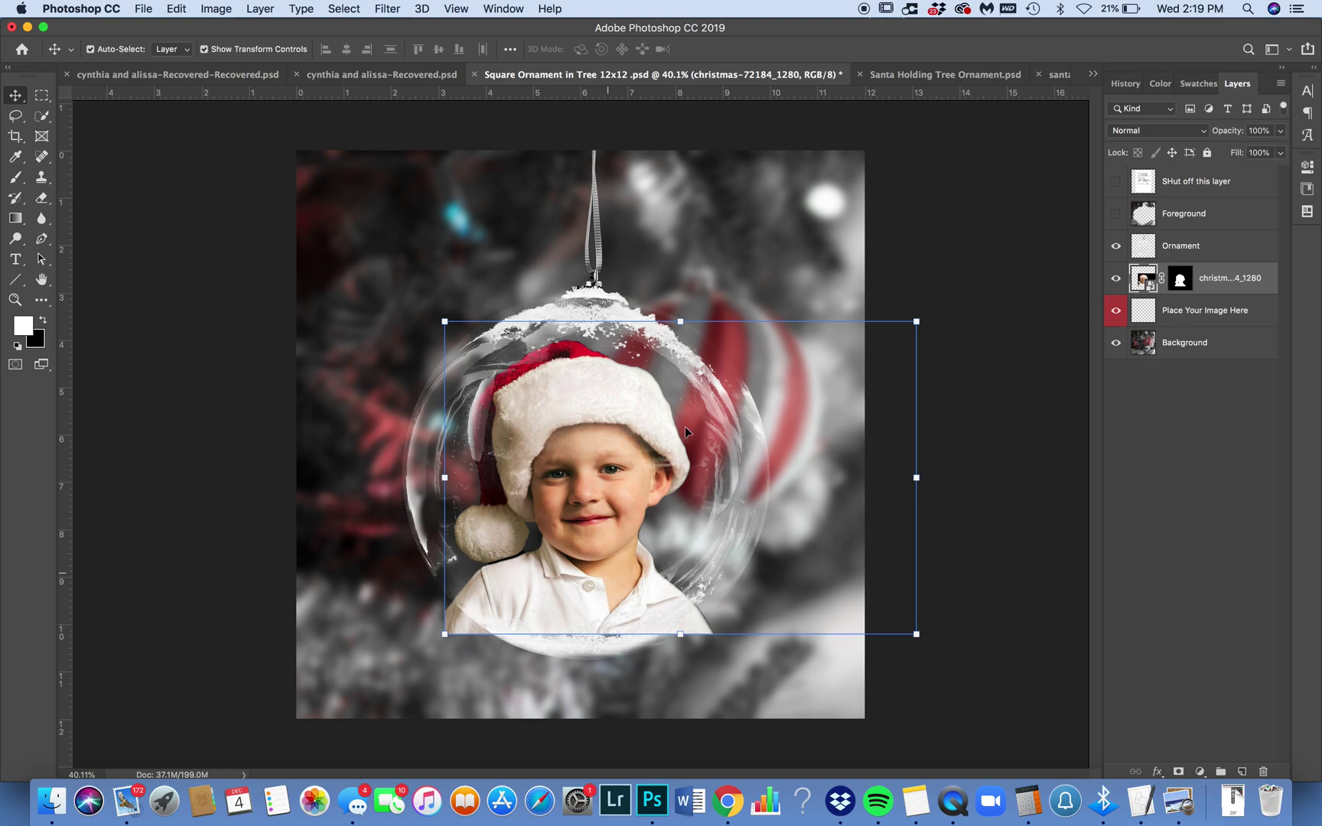
# - Toggle the Ornament layer off and on to check the boy's placement
pyautogui.click(1116, 245)
pyautogui.click(1116, 245)
pyautogui.click(1116, 245)
pyautogui.click(1116, 246)
# - Target the boy photo's layer mask and pick the Soft Round brush
pyautogui.click(1178, 287)
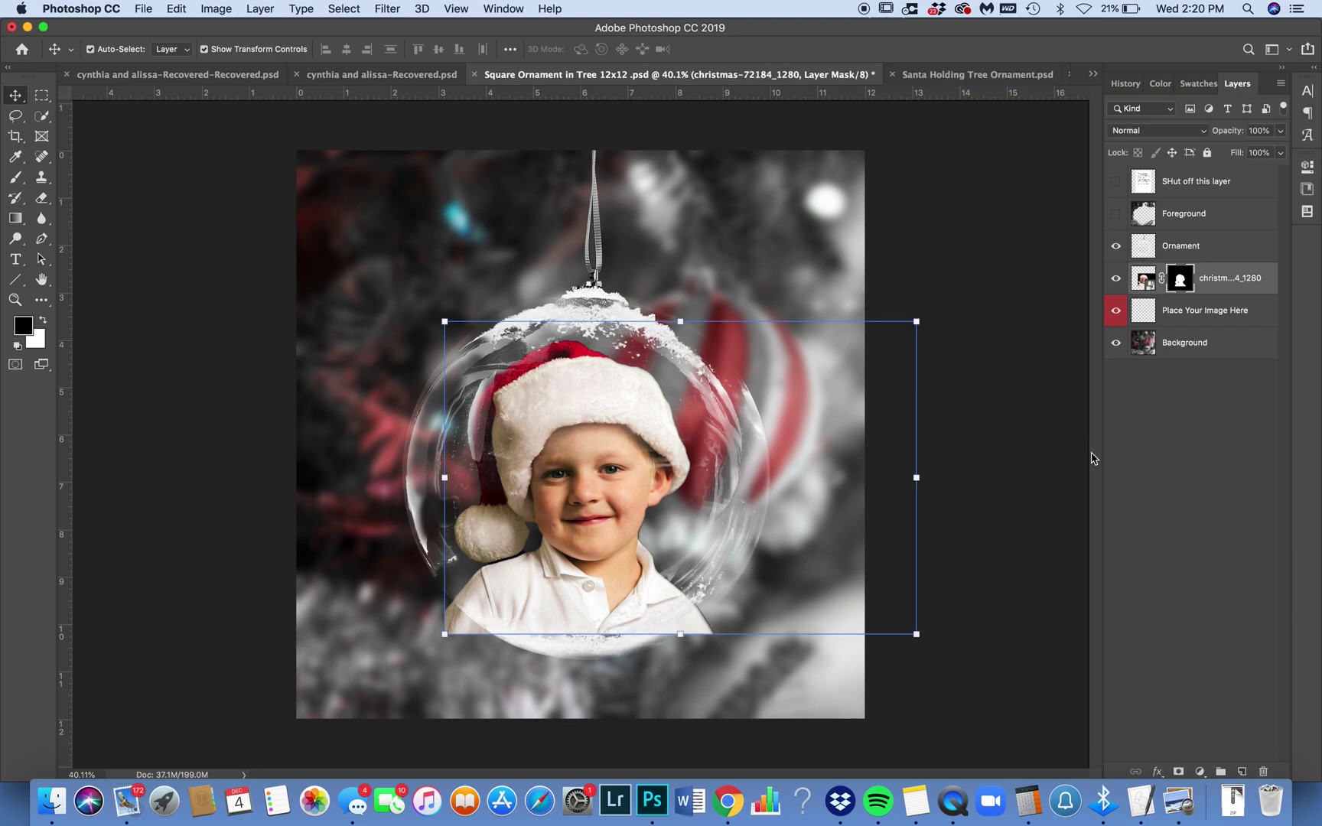
pyautogui.press('b')
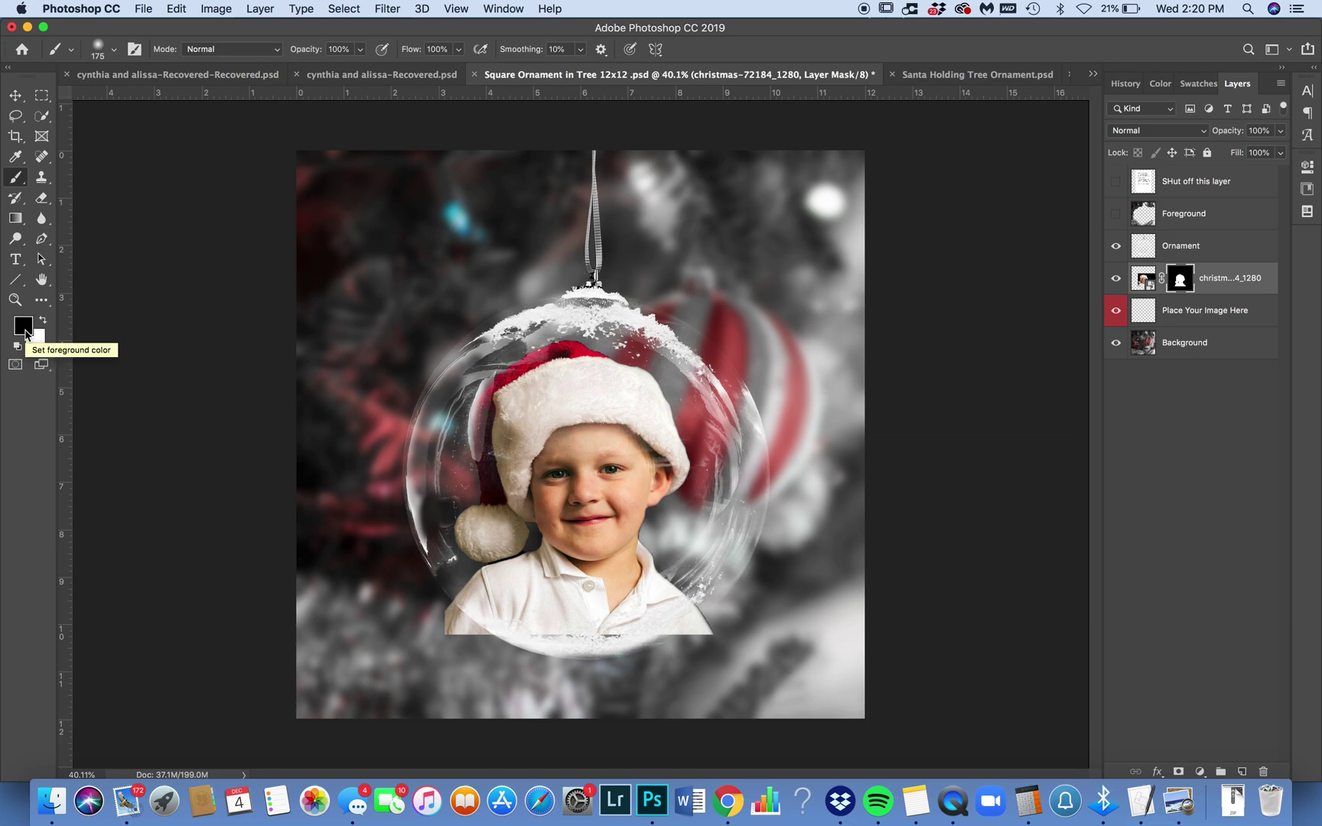
pyautogui.click(116, 51)
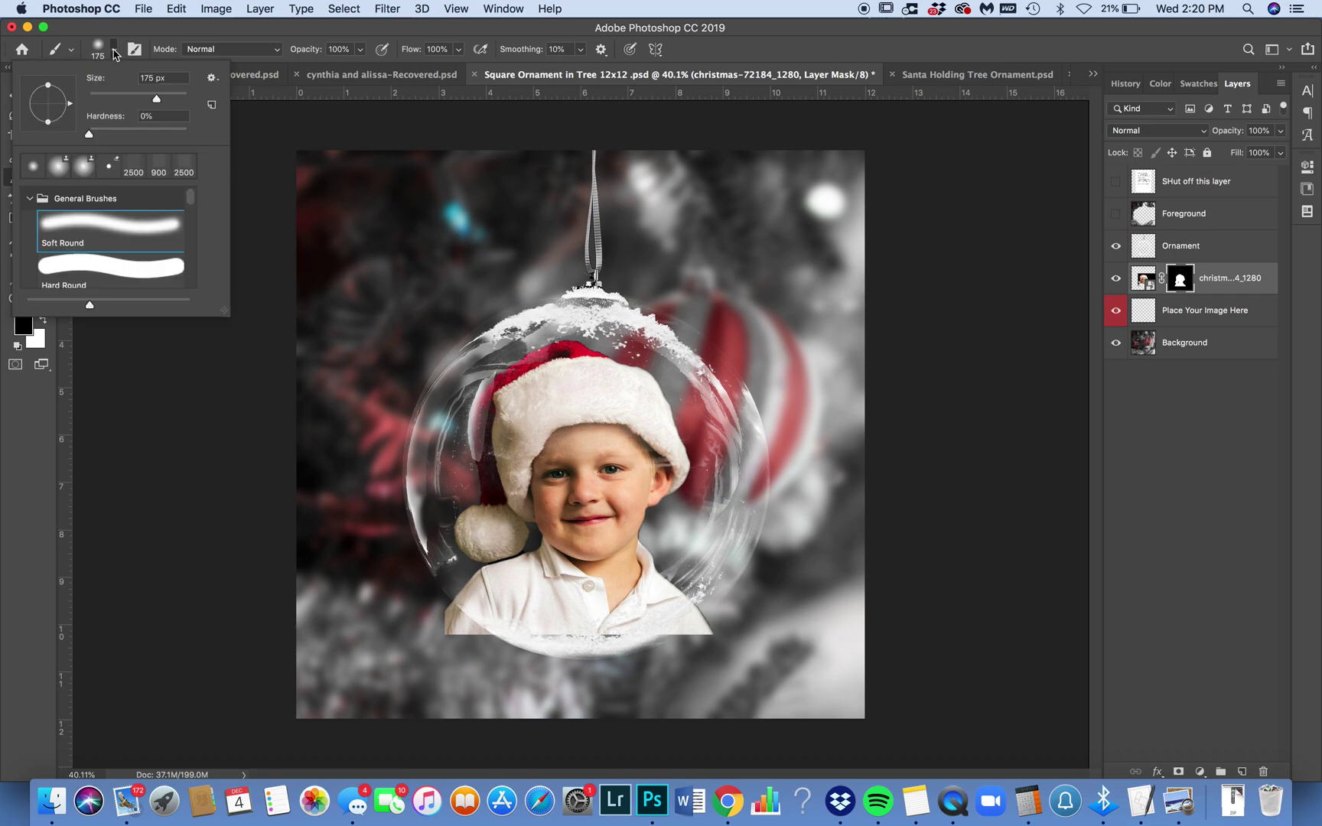
pyautogui.click(142, 218)
pyautogui.press('Return')
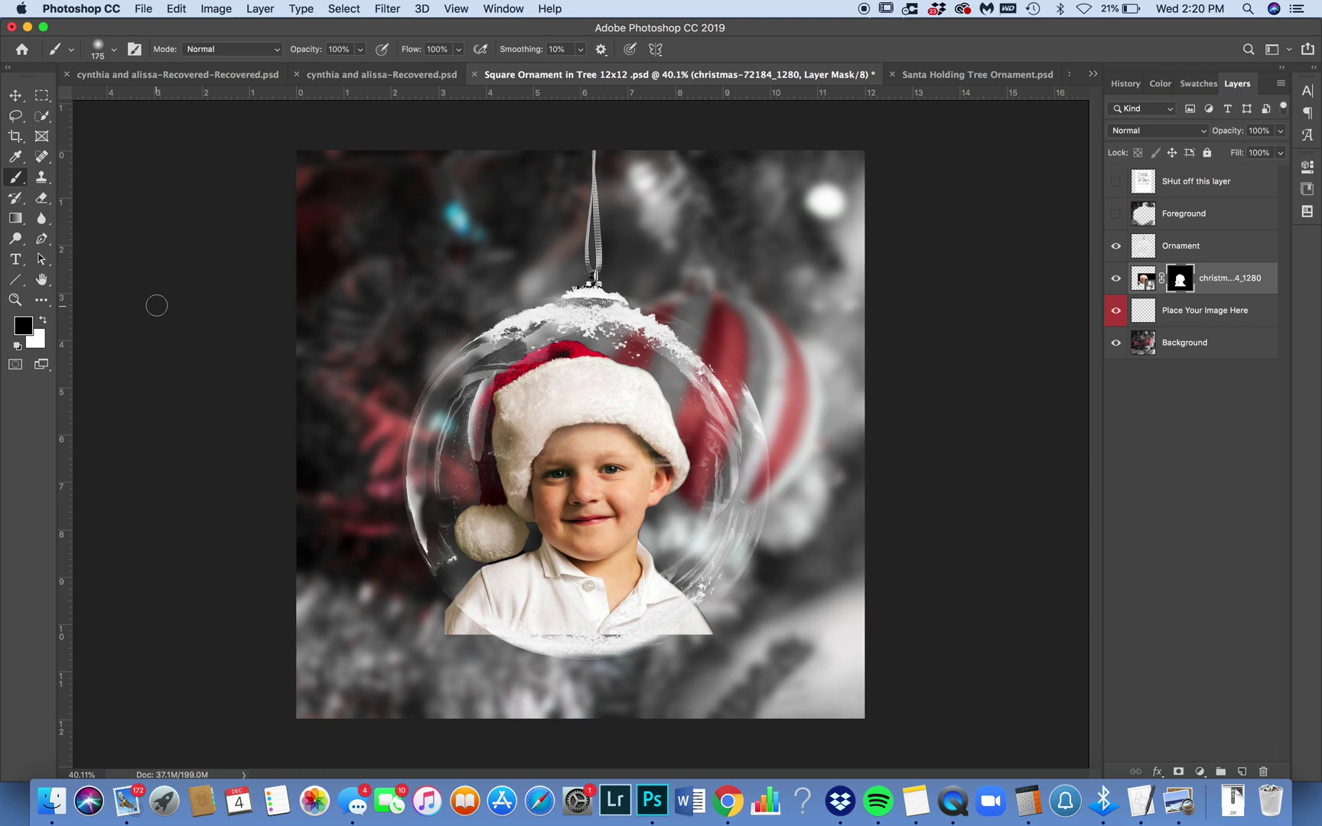
# - Paint the mask in black to fade the shirt's square lower-left and lower-right corners
pyautogui.press('x')
pyautogui.click(441, 609)
pyautogui.click(1115, 279)
pyautogui.click(1115, 278)
pyautogui.press('x')
pyautogui.moveTo(396, 577)
pyautogui.mouseDown()
pyautogui.moveTo(482, 650)
pyautogui.moveTo(454, 640)
pyautogui.mouseUp()
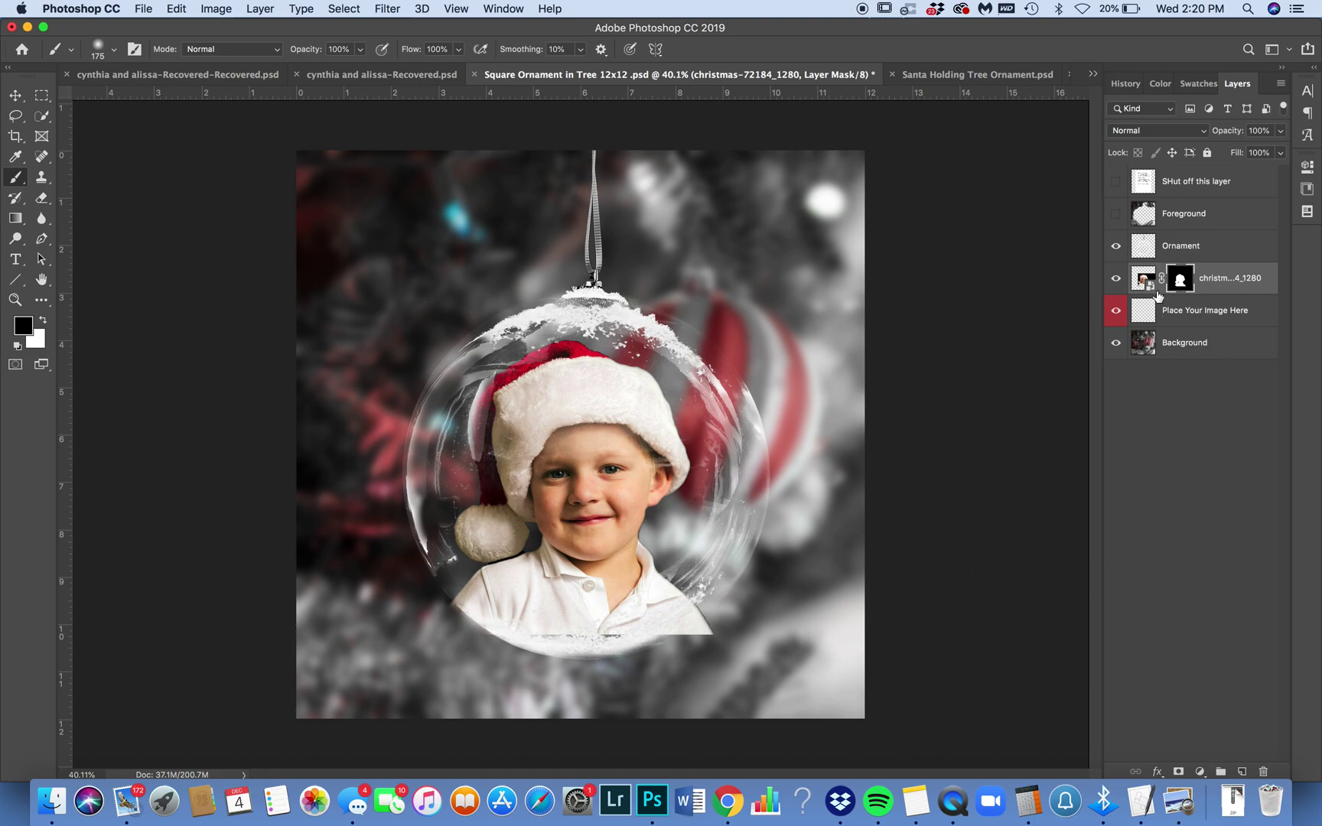
pyautogui.moveTo(738, 589)
pyautogui.mouseDown()
pyautogui.moveTo(677, 643)
pyautogui.moveTo(724, 626)
pyautogui.moveTo(679, 646)
pyautogui.moveTo(727, 615)
pyautogui.moveTo(671, 640)
pyautogui.moveTo(717, 613)
pyautogui.moveTo(641, 655)
pyautogui.moveTo(732, 609)
pyautogui.moveTo(677, 662)
pyautogui.mouseUp()
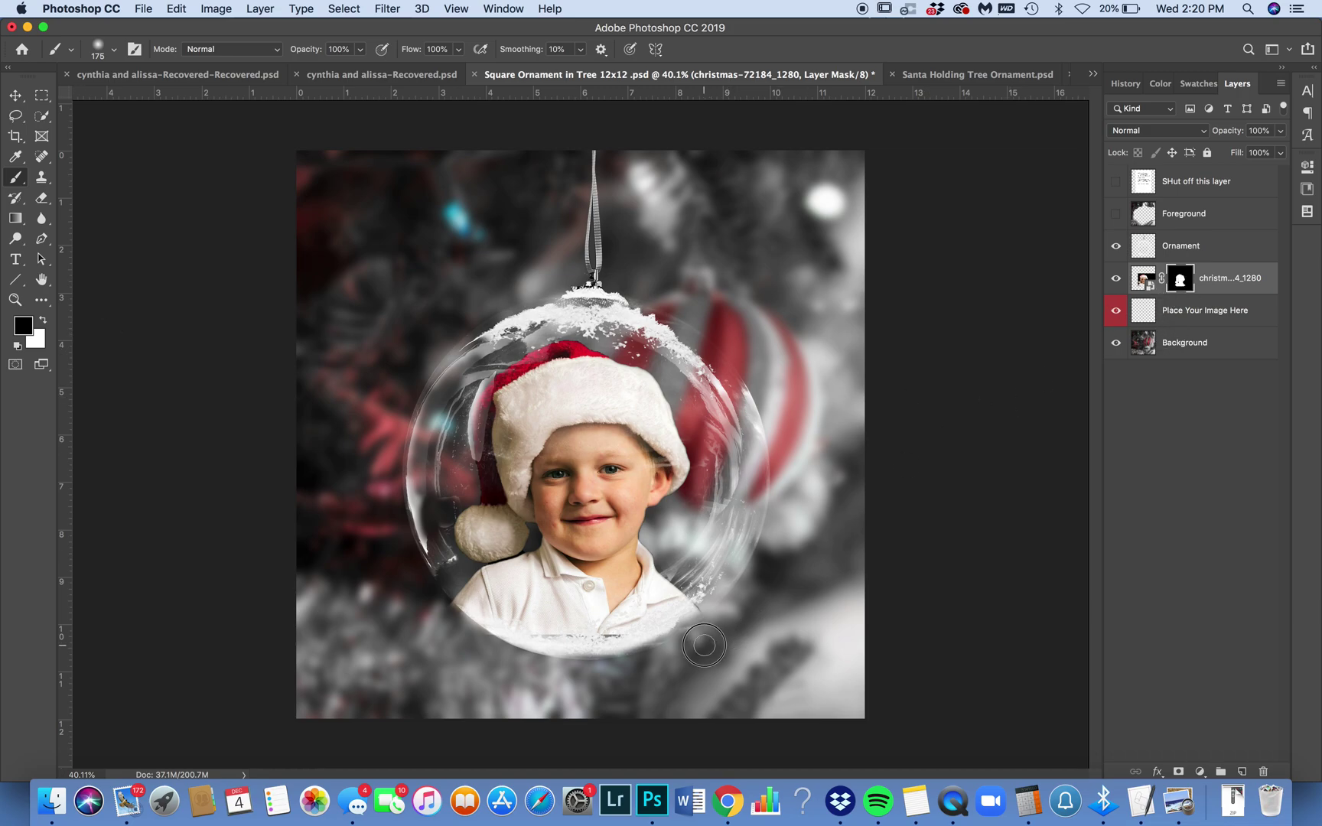
pyautogui.moveTo(711, 625)
pyautogui.mouseDown()
pyautogui.moveTo(653, 656)
pyautogui.moveTo(751, 605)
pyautogui.moveTo(647, 664)
pyautogui.moveTo(736, 620)
pyautogui.mouseUp()
# - Turn the Foreground pine branches back on, comparing the view with them off
pyautogui.click(1117, 215)
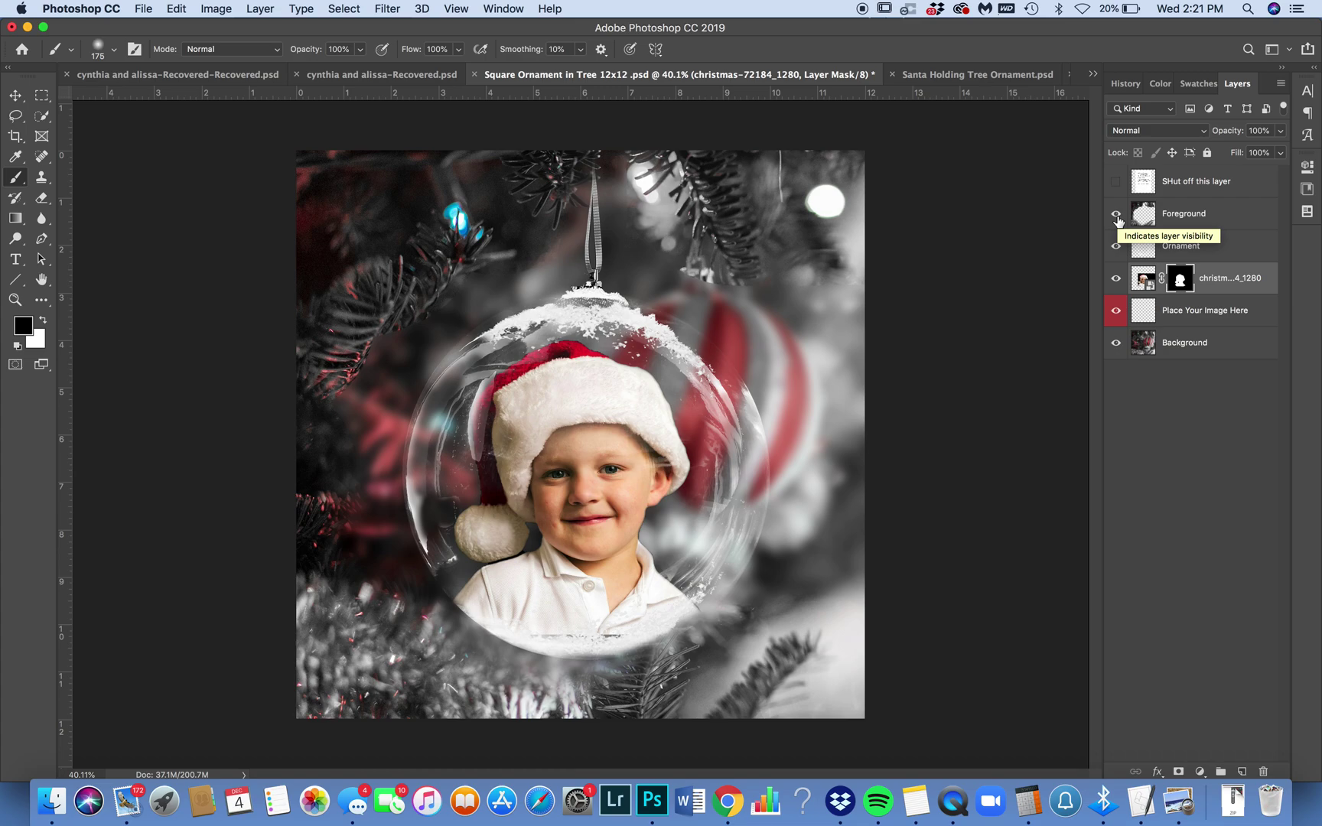
pyautogui.click(1117, 215)
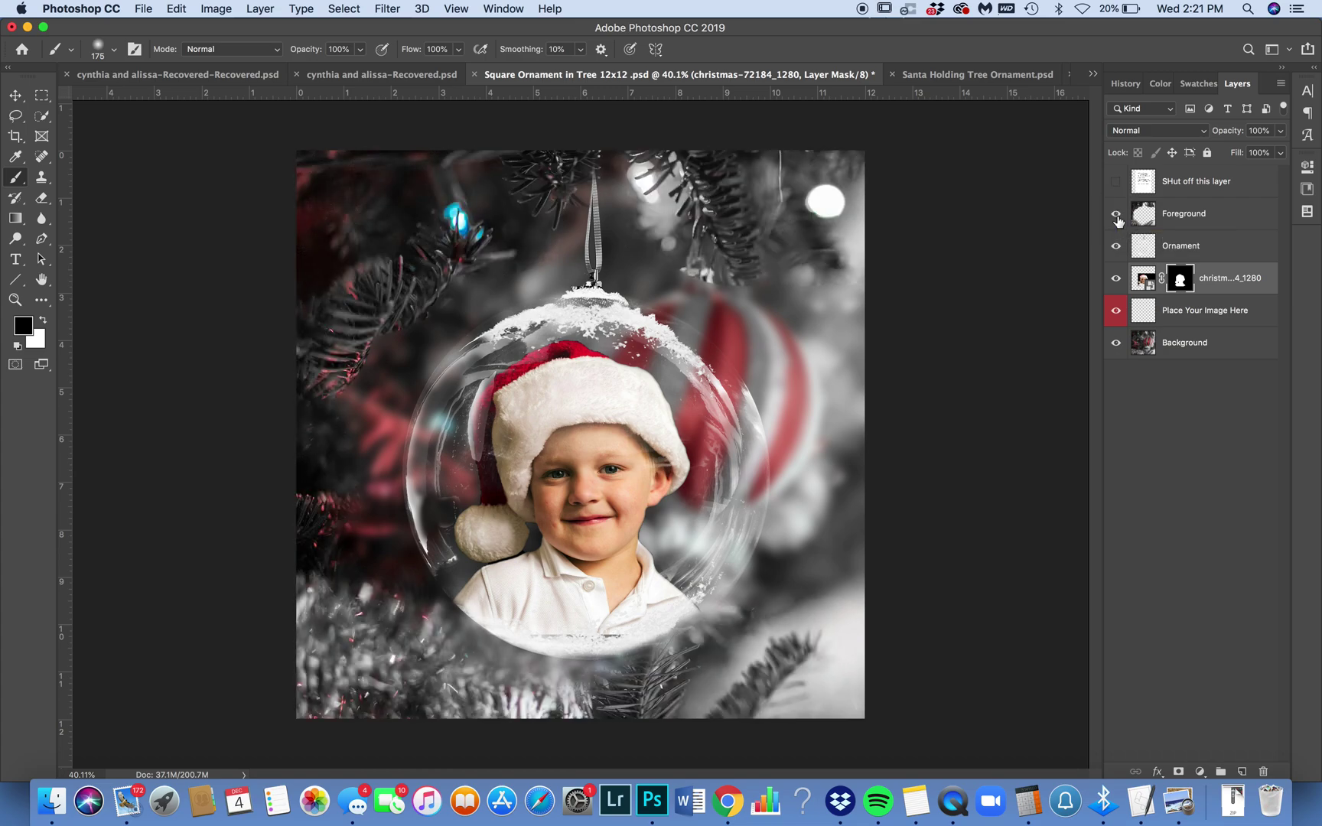
pyautogui.click(1117, 215)
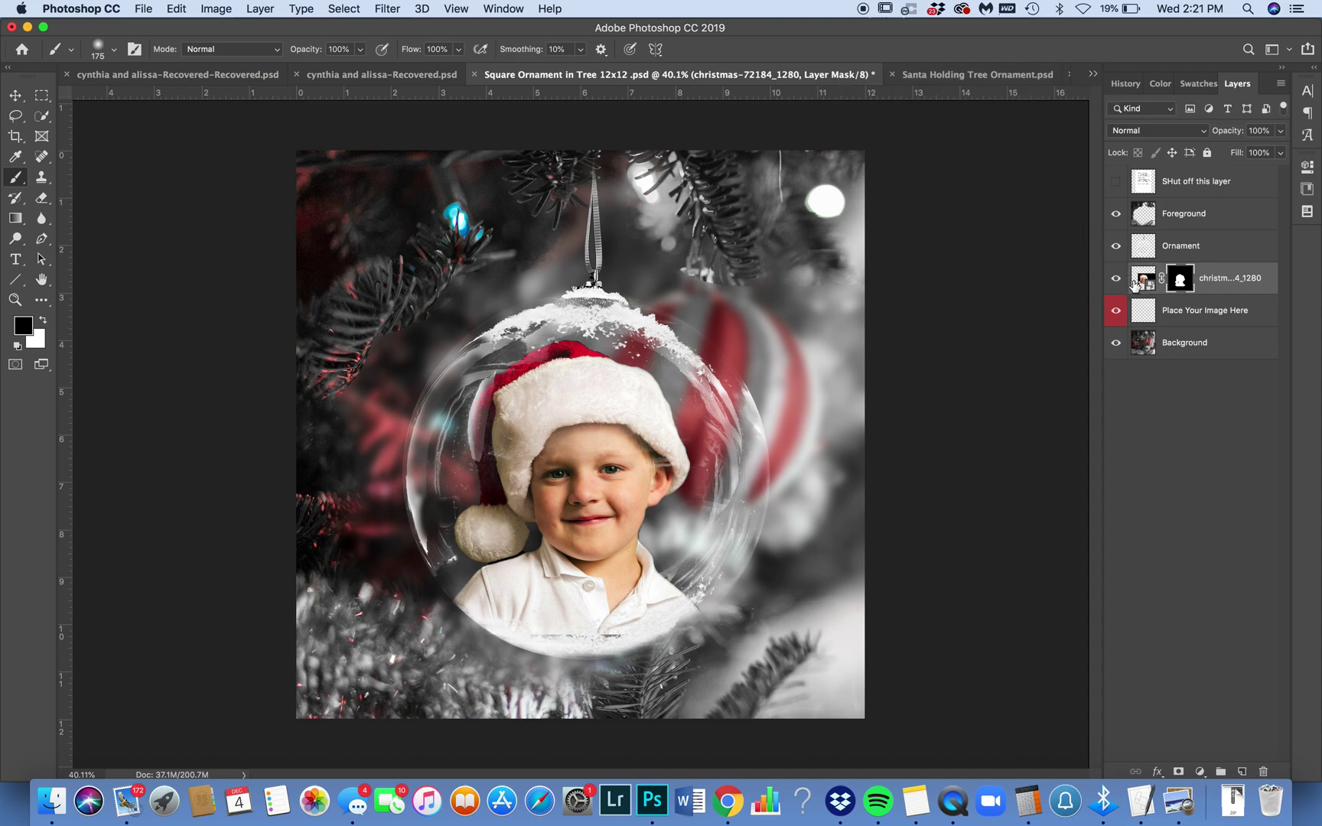
# - Switch the christmas layer's target between photo and mask, ending on the photo thumbnail
pyautogui.click(1140, 275)
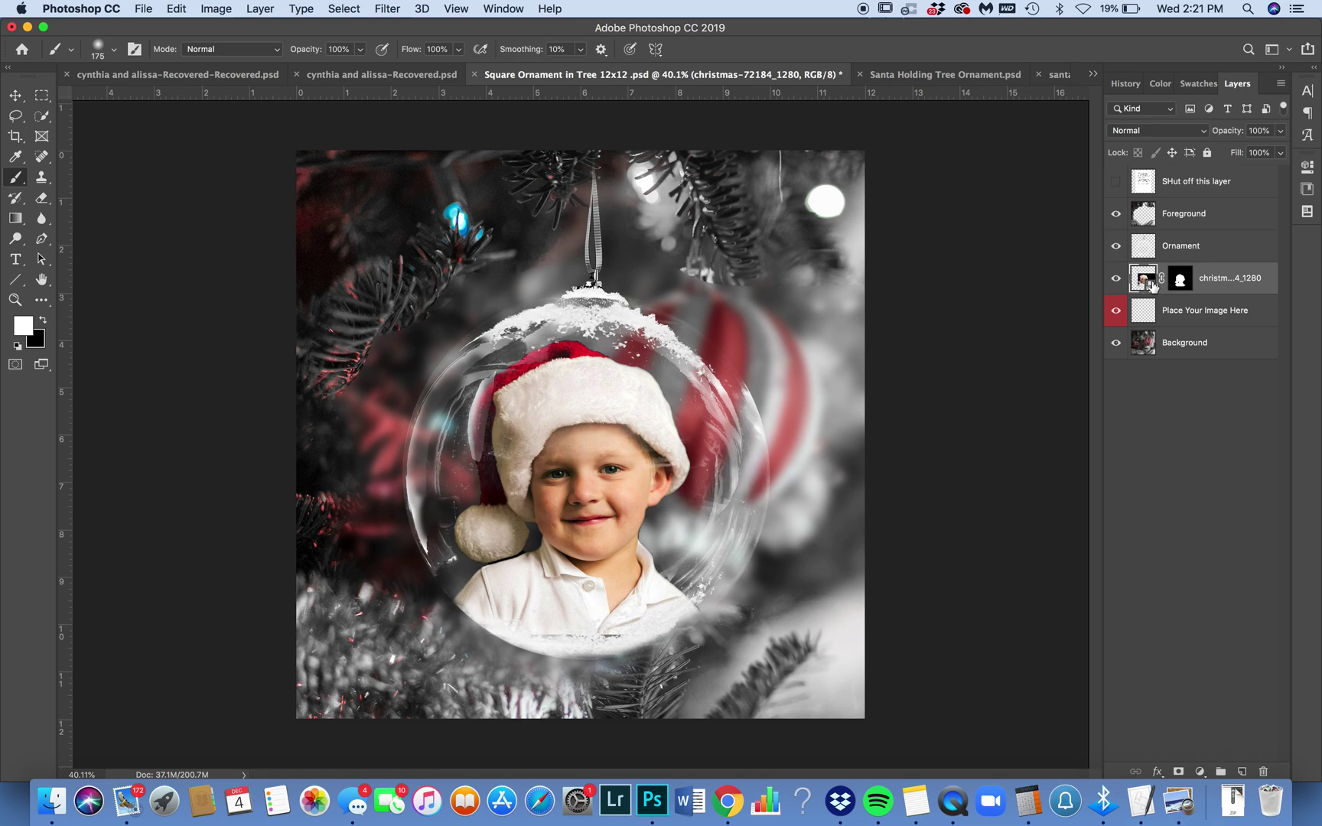
pyautogui.click(1182, 280)
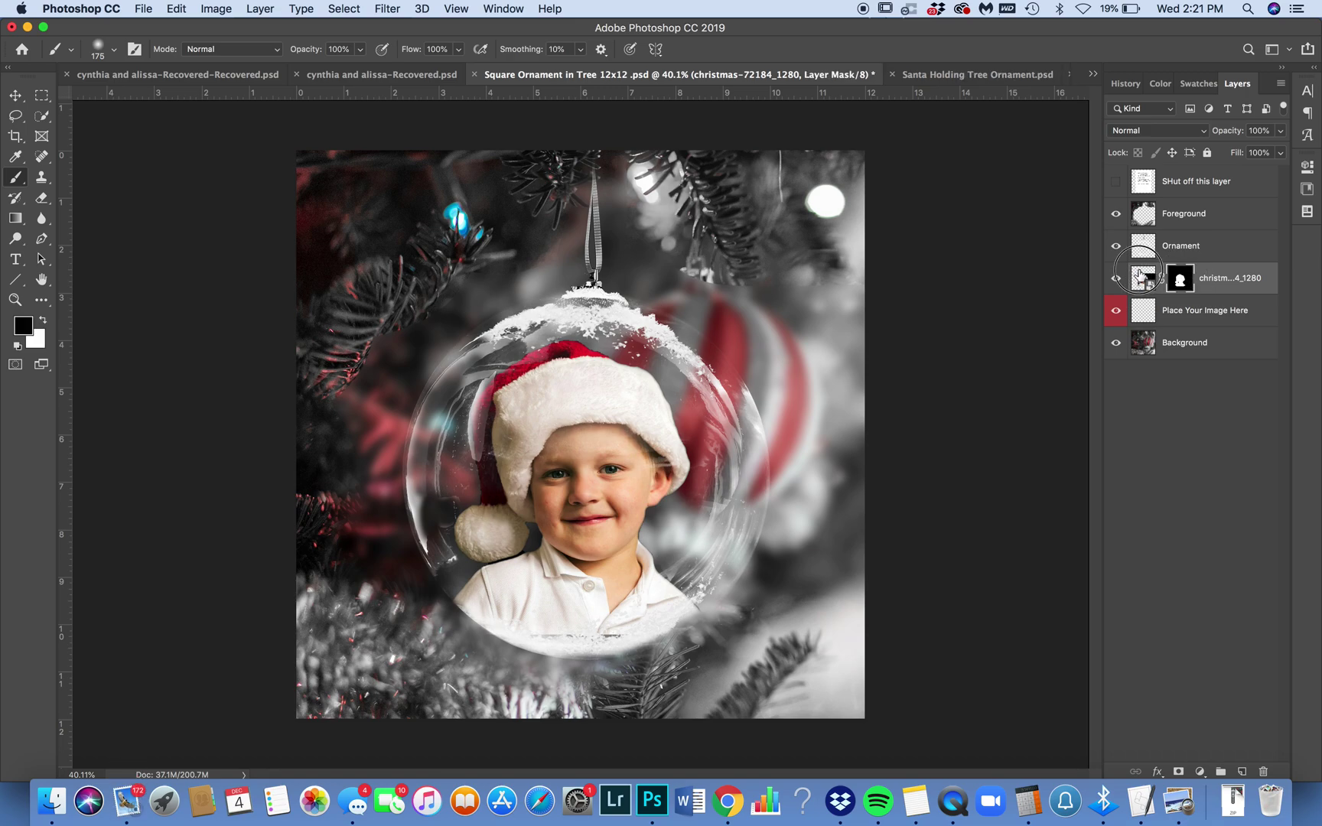
pyautogui.click(1141, 277)
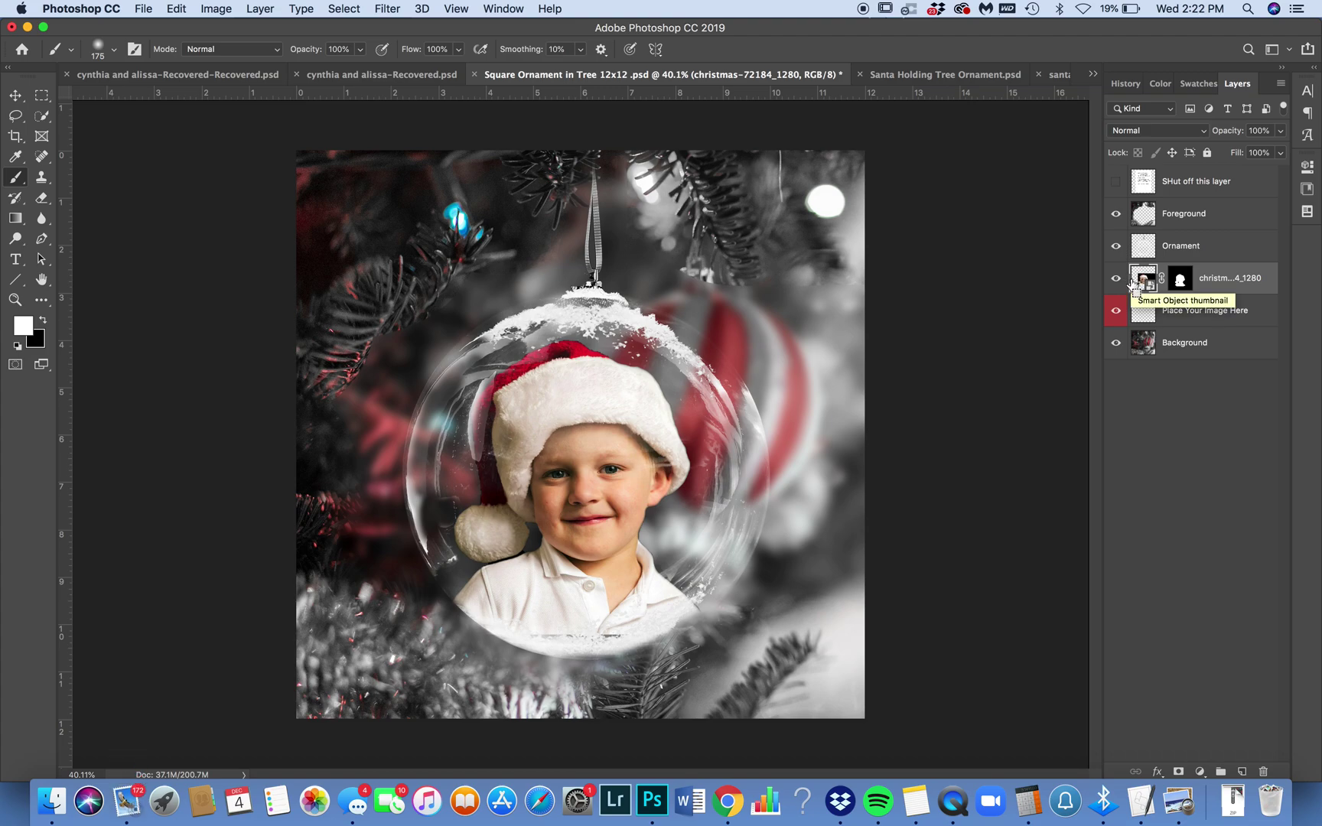
# - In Santa Holding Tree Ornament.psd, hide the instruction layer and paste the masked boy photo in place
pyautogui.click(939, 74)
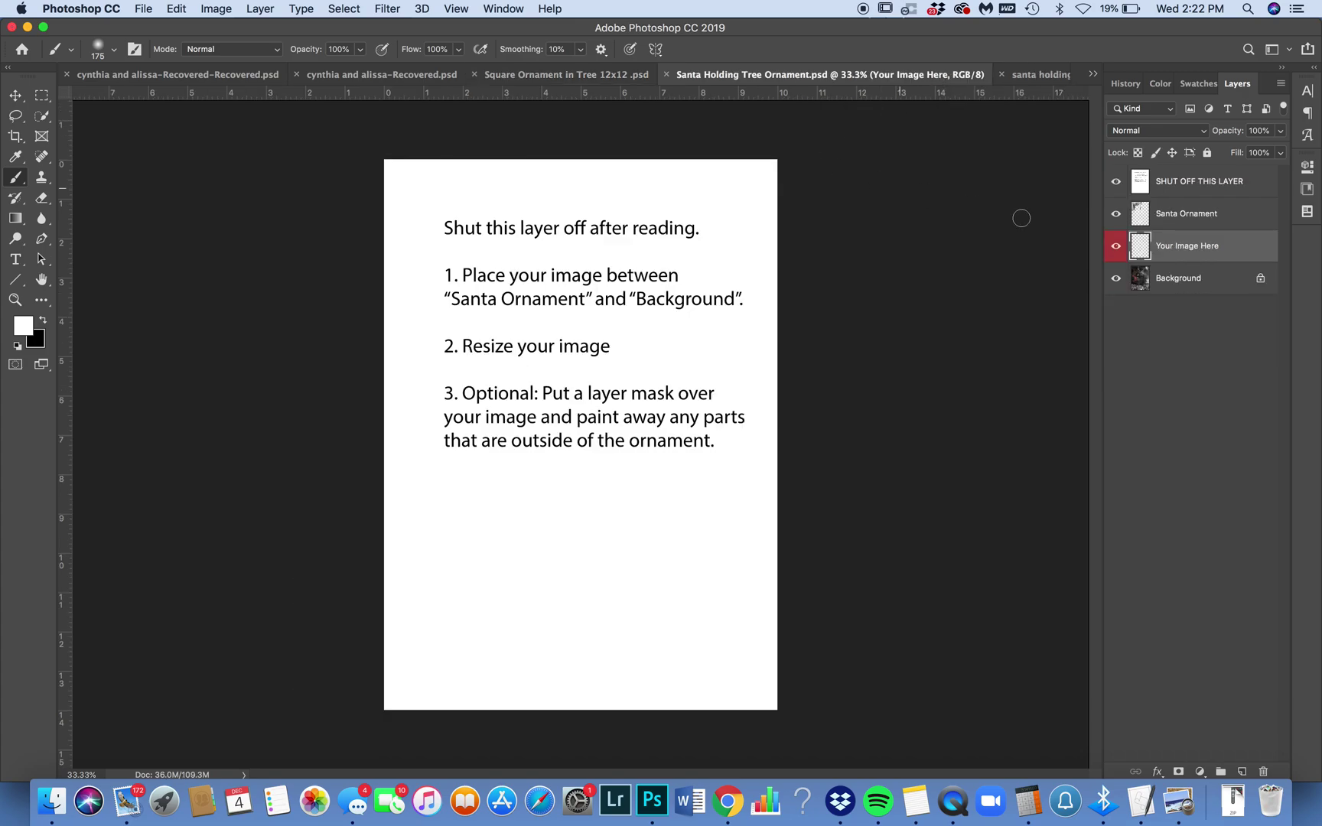
pyautogui.click(1116, 181)
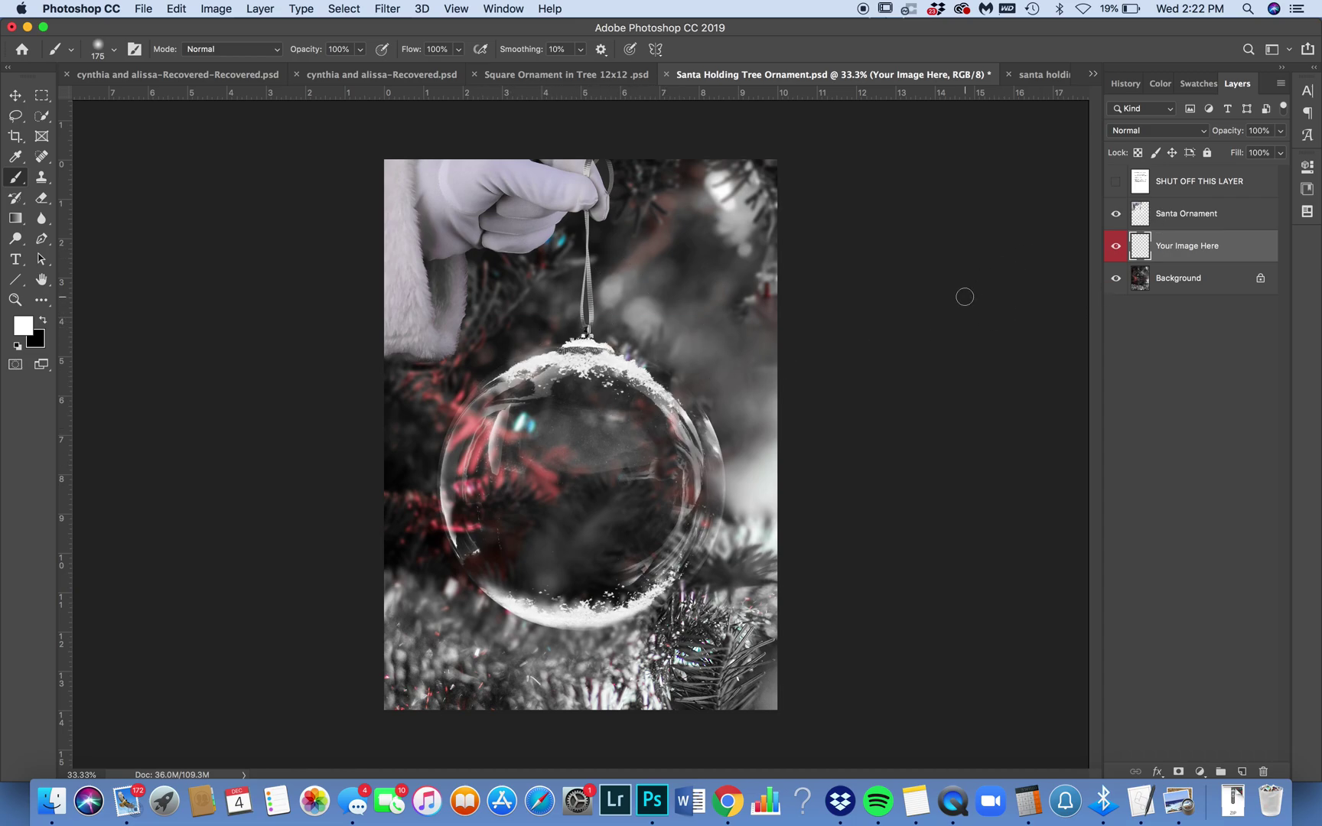
pyautogui.click(1116, 218)
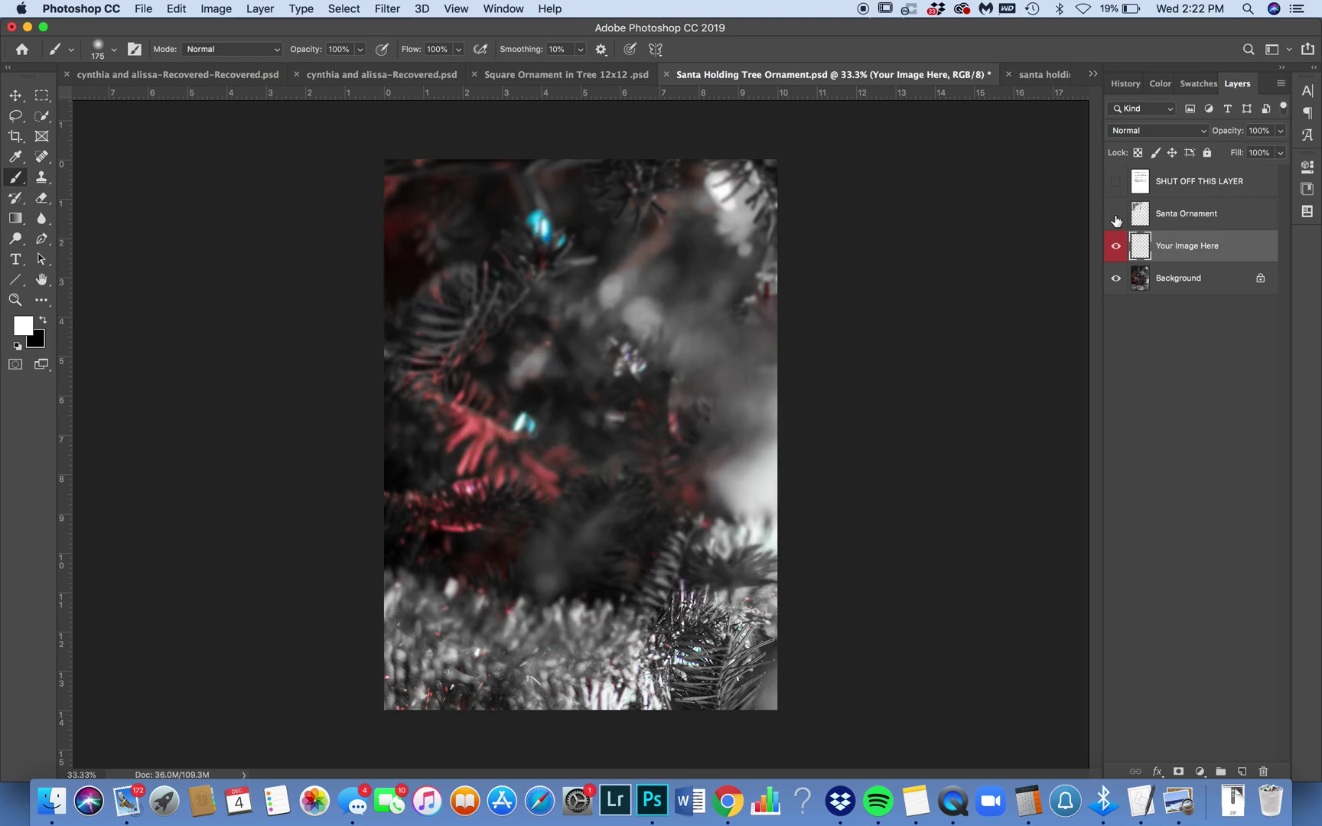
pyautogui.click(1116, 218)
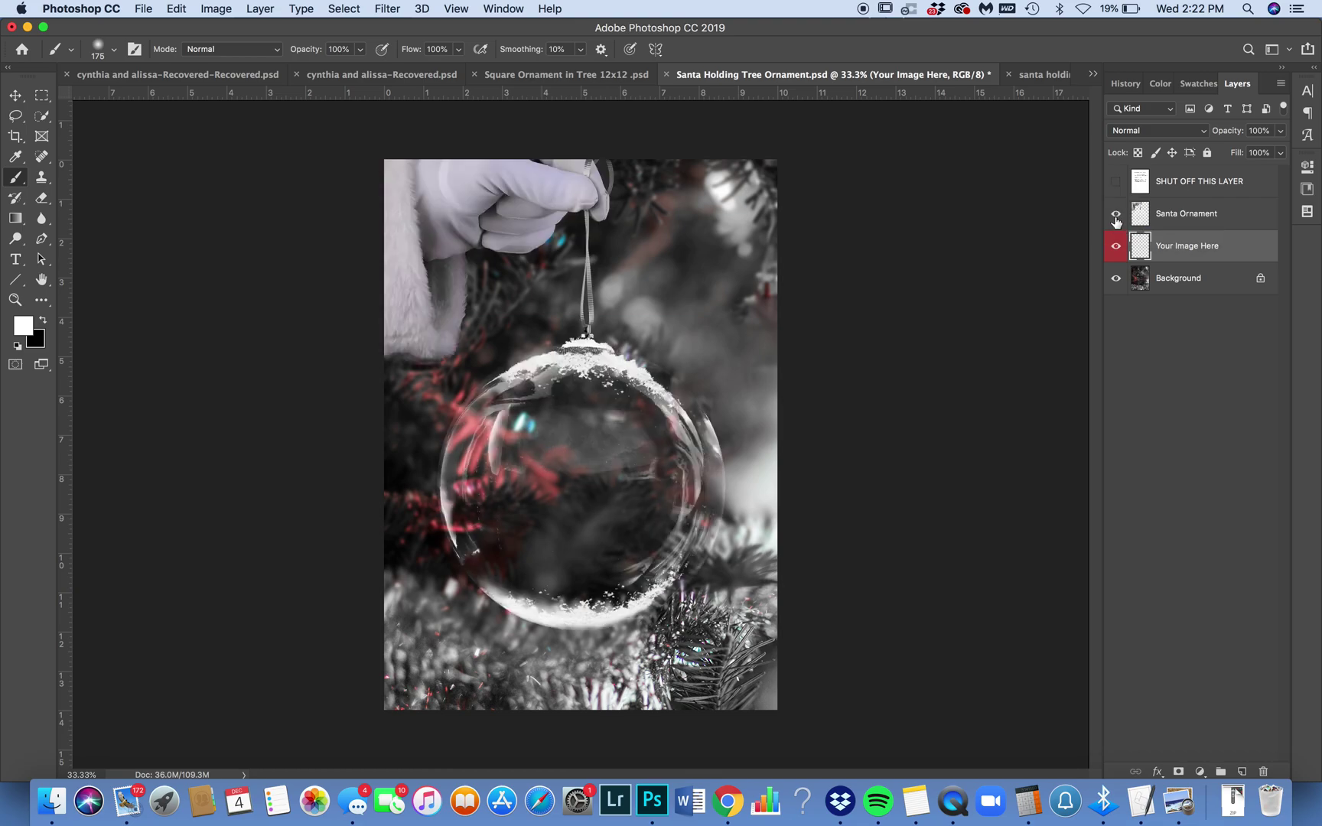
pyautogui.click(1116, 279)
pyautogui.click(1116, 278)
pyautogui.press('super+shift+alt+v')
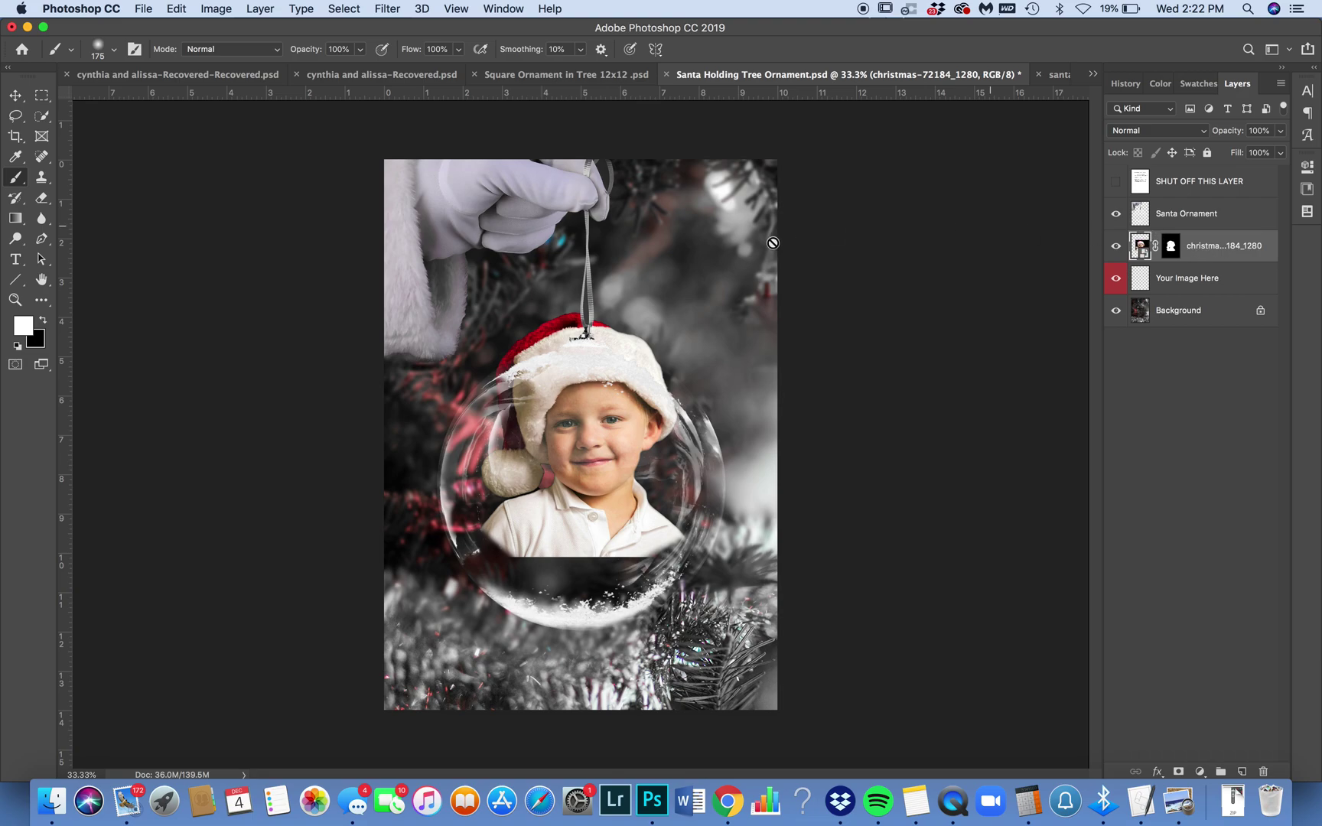
# - Move the boy photo down and enlarge it to about 106%, centred in Santa's ornament
pyautogui.click(16, 96)
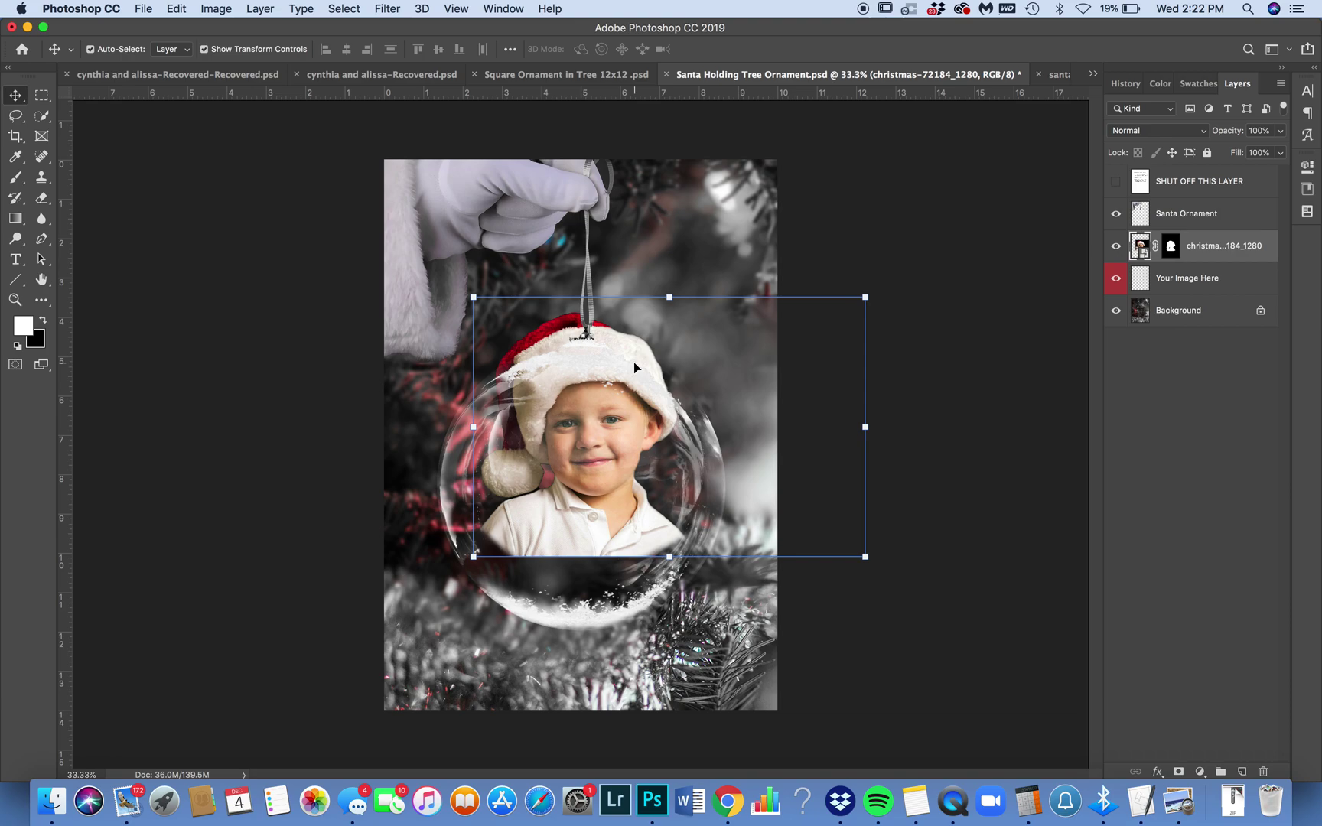
pyautogui.moveTo(614, 388); pyautogui.dragTo(606, 450)
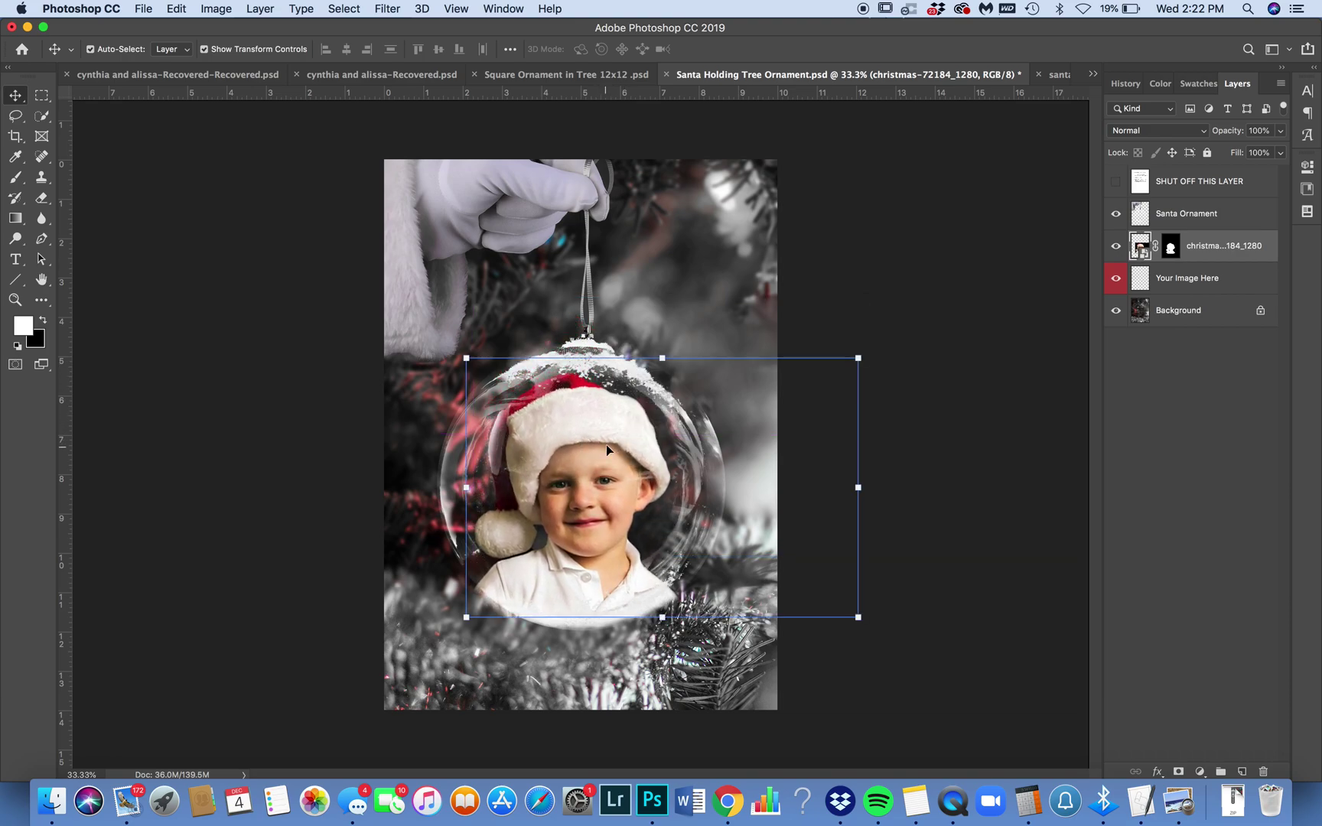
pyautogui.moveTo(855, 354); pyautogui.dragTo(881, 343)
pyautogui.moveTo(747, 442); pyautogui.dragTo(738, 439)
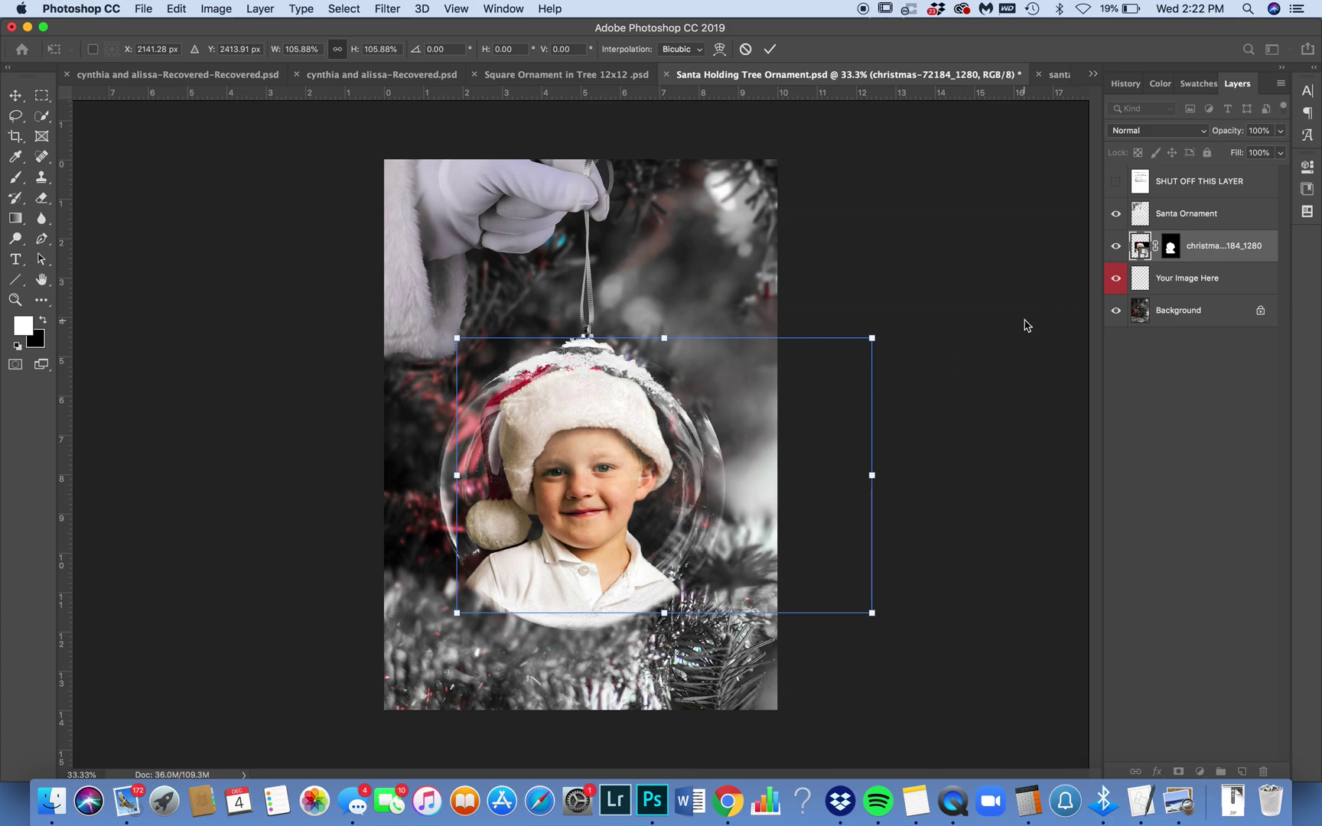
pyautogui.press('Return')
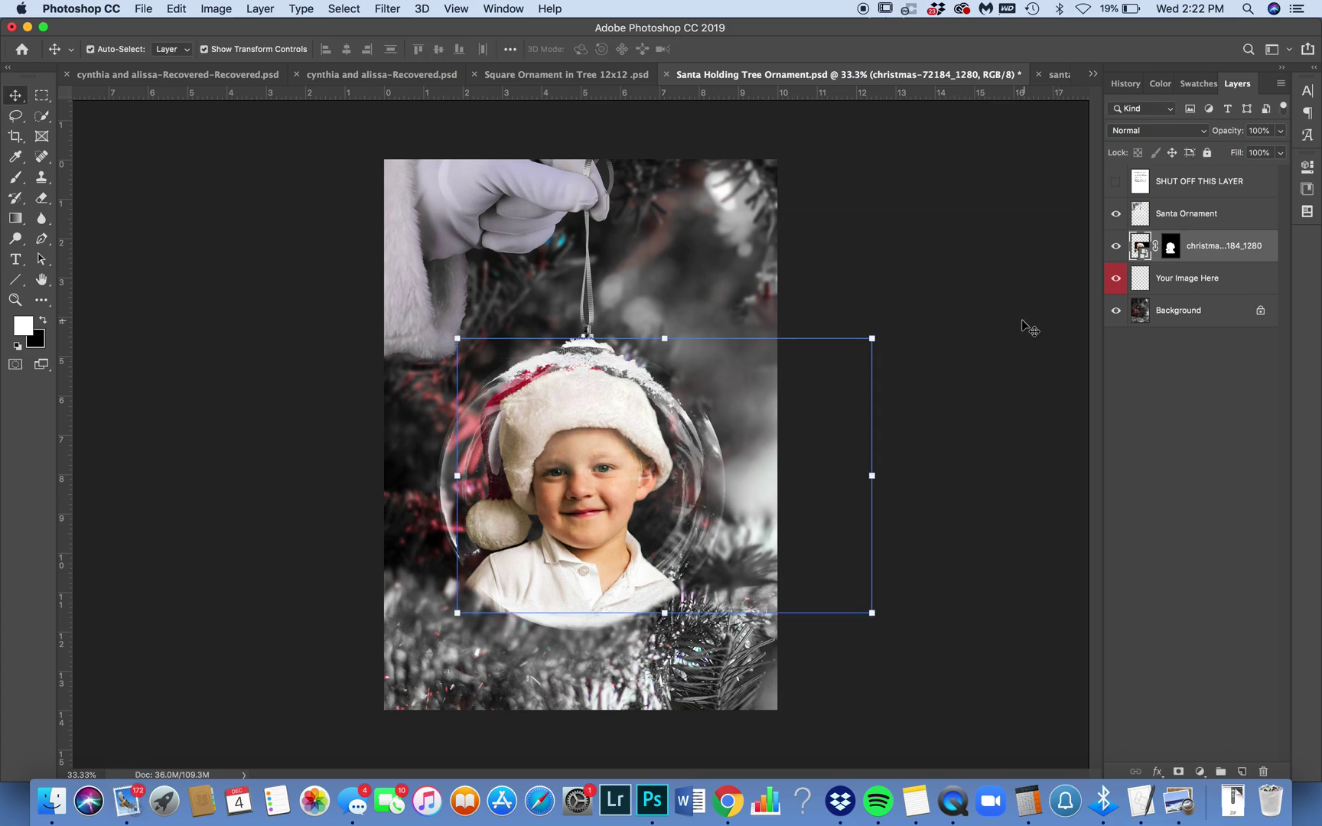
# - Select the photo's layer mask and switch to the Brush tool
pyautogui.click(864, 257)
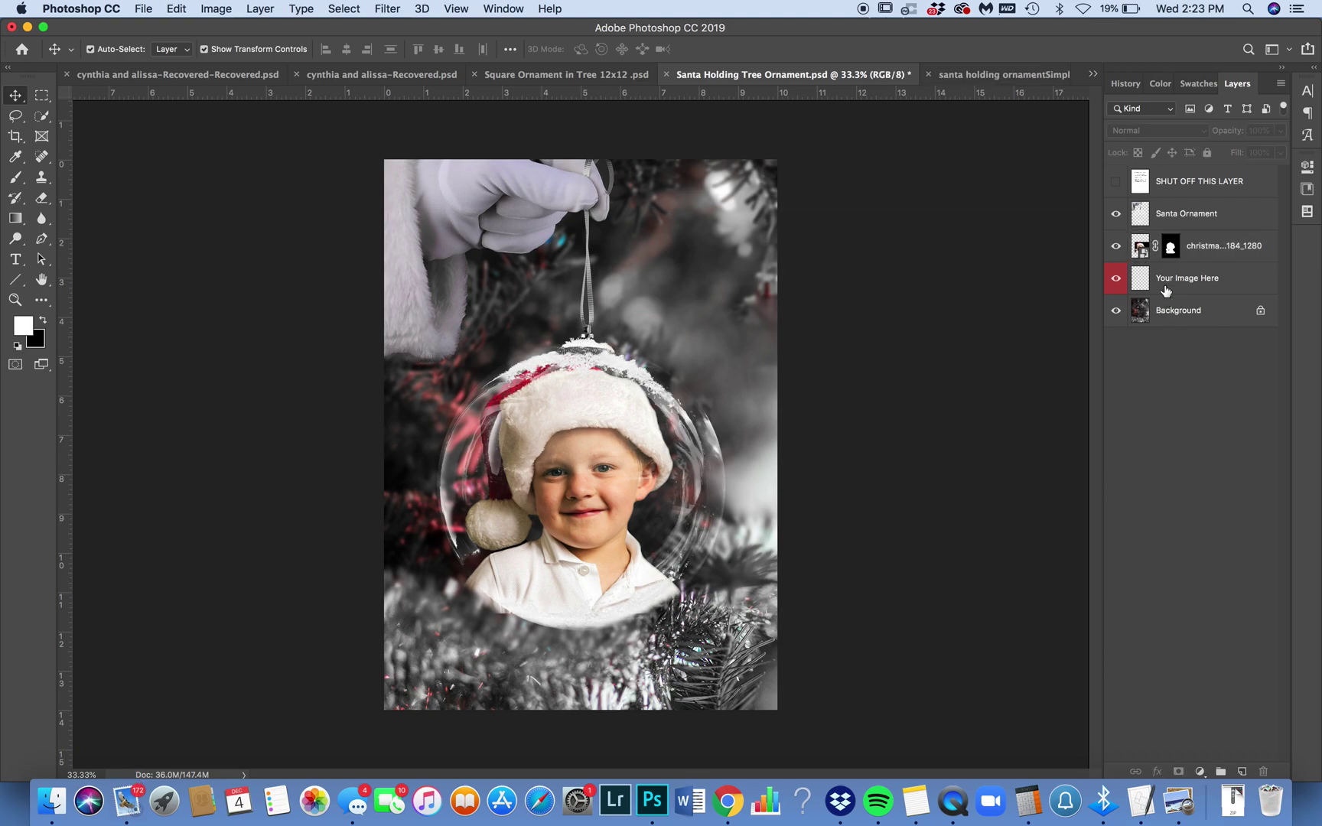
pyautogui.click(1172, 247)
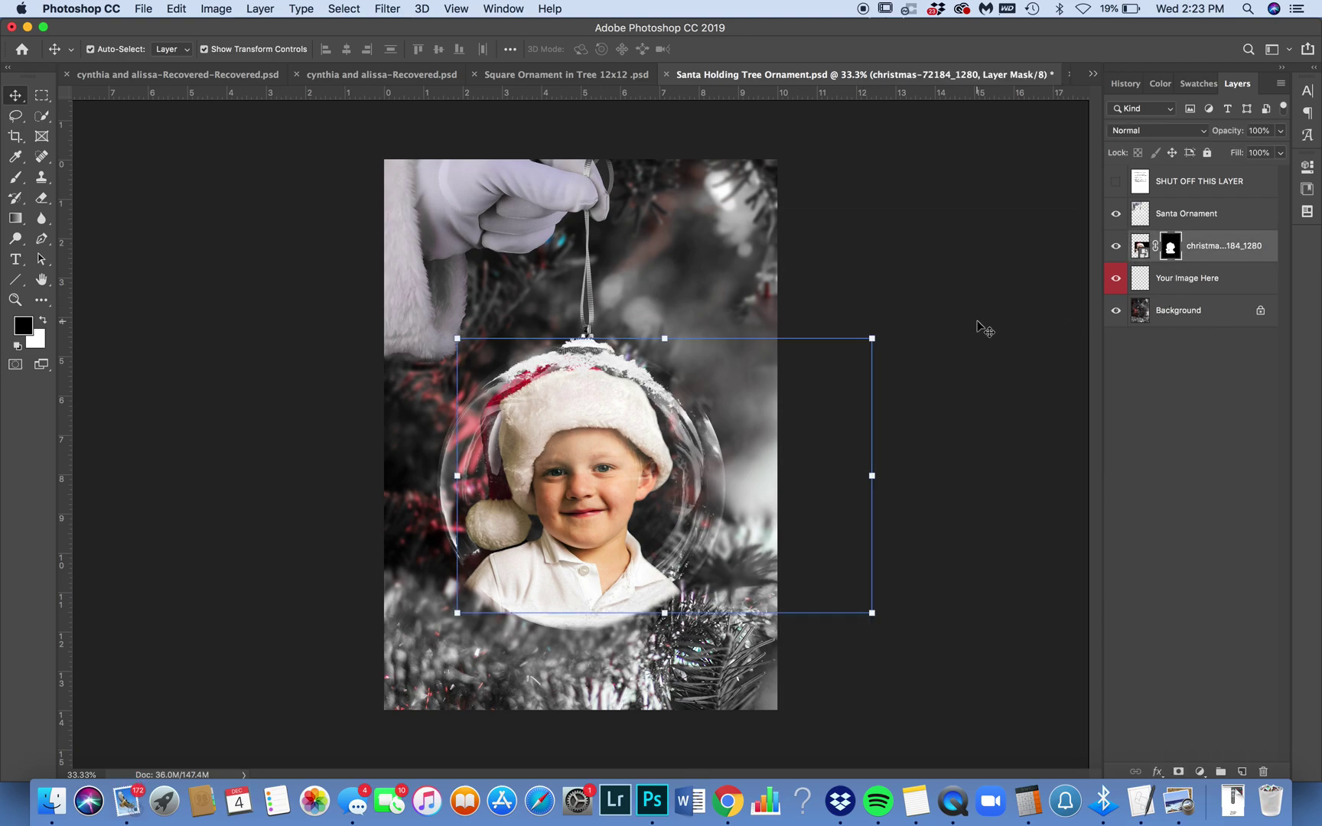
pyautogui.press('b')
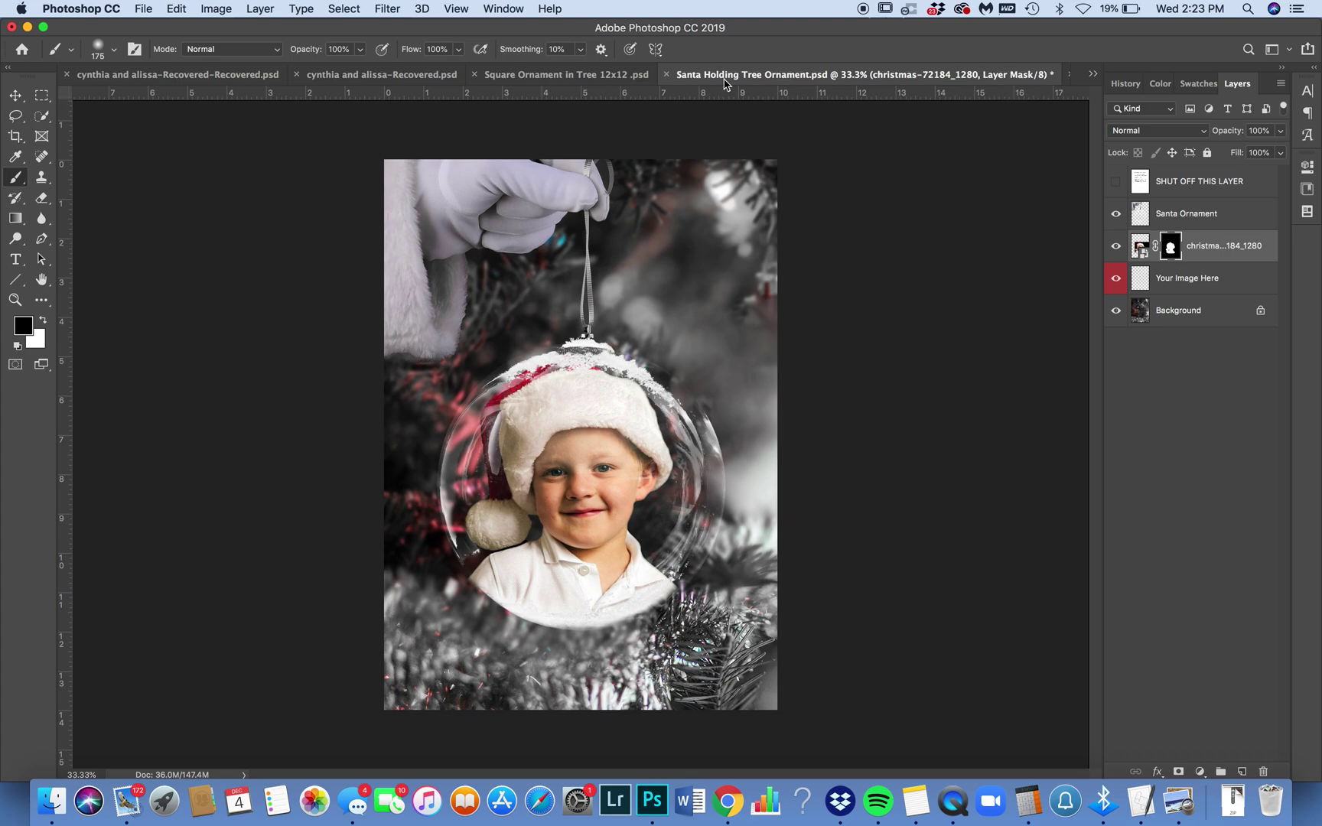
pyautogui.click(1093, 74)
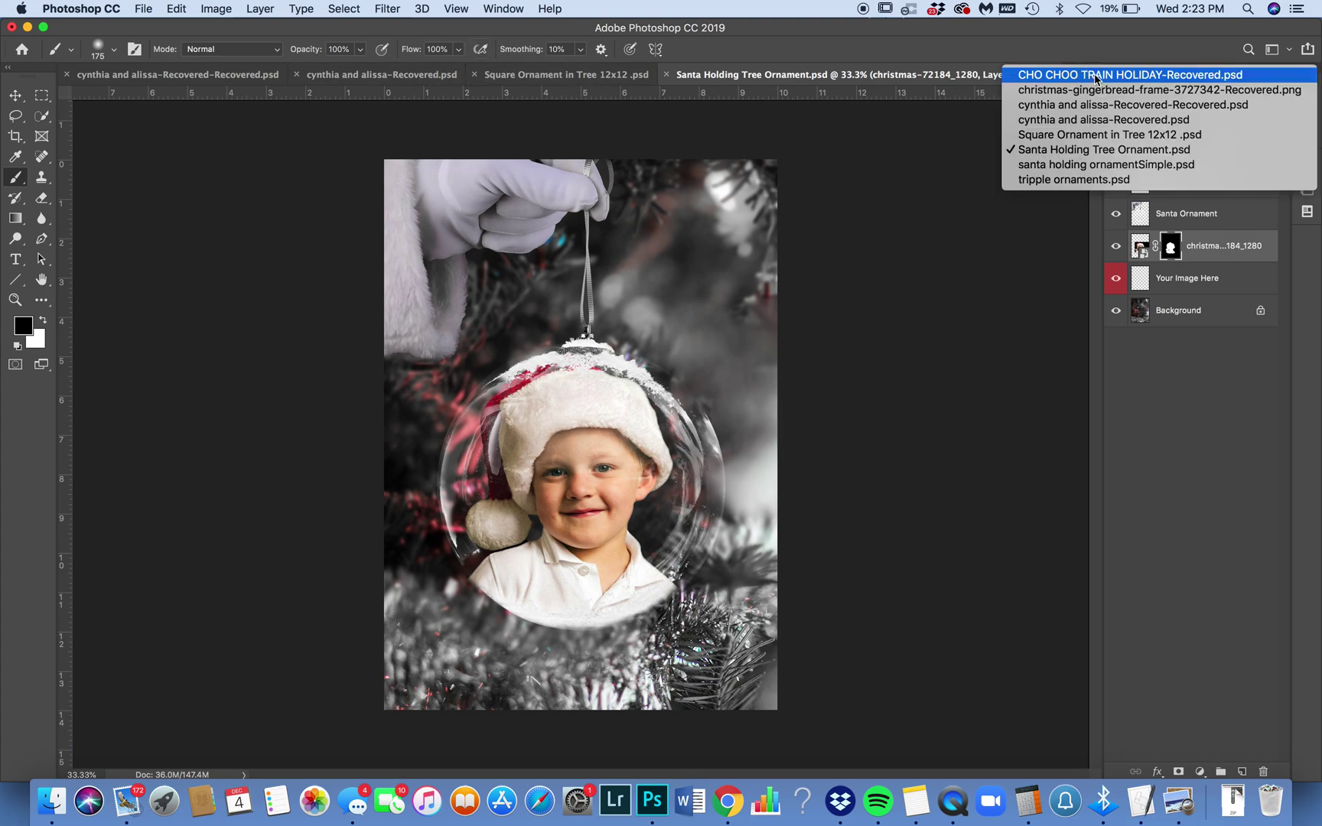
# - Switch to santa holding ornamentSimple.psd, hide the instructions, and preview the snow and reflection layers
pyautogui.click(1085, 170)
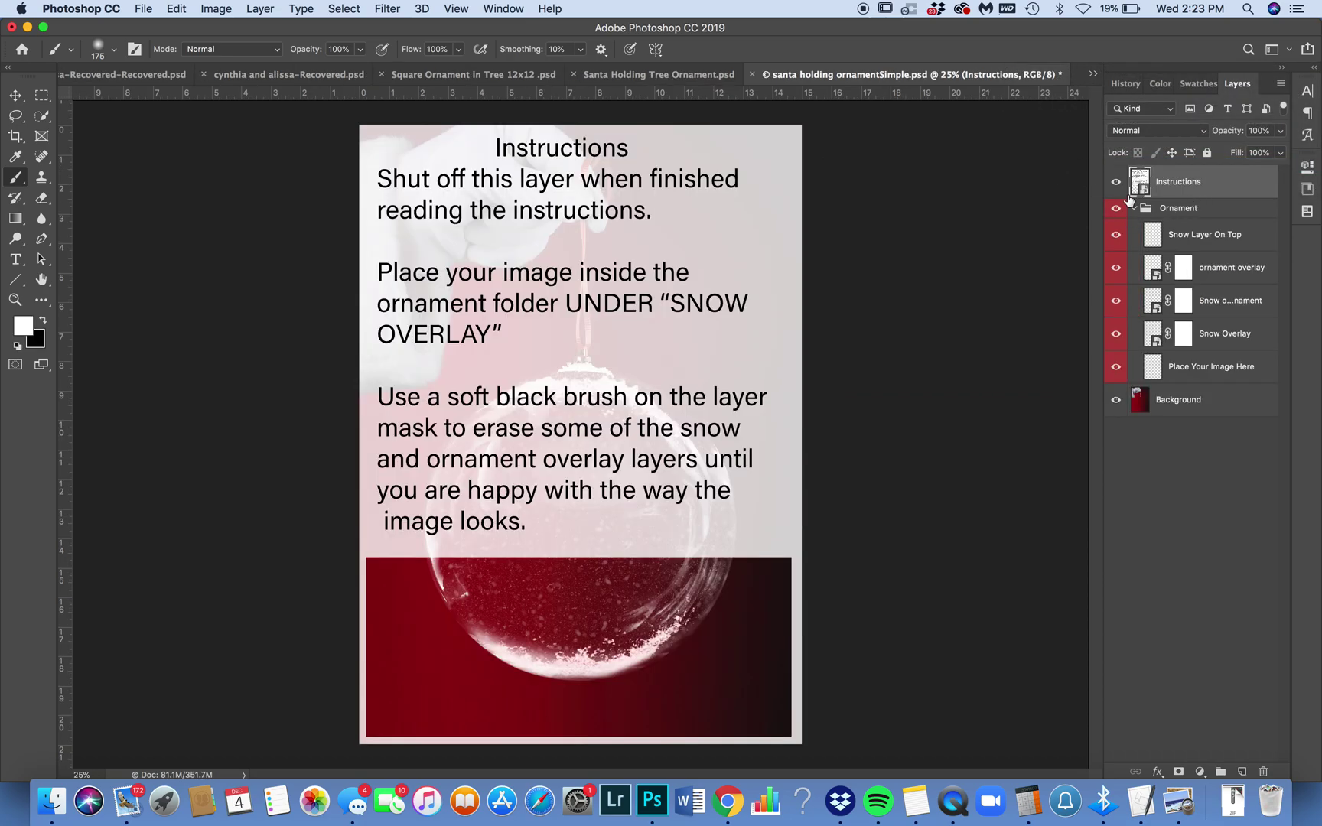
pyautogui.click(1115, 181)
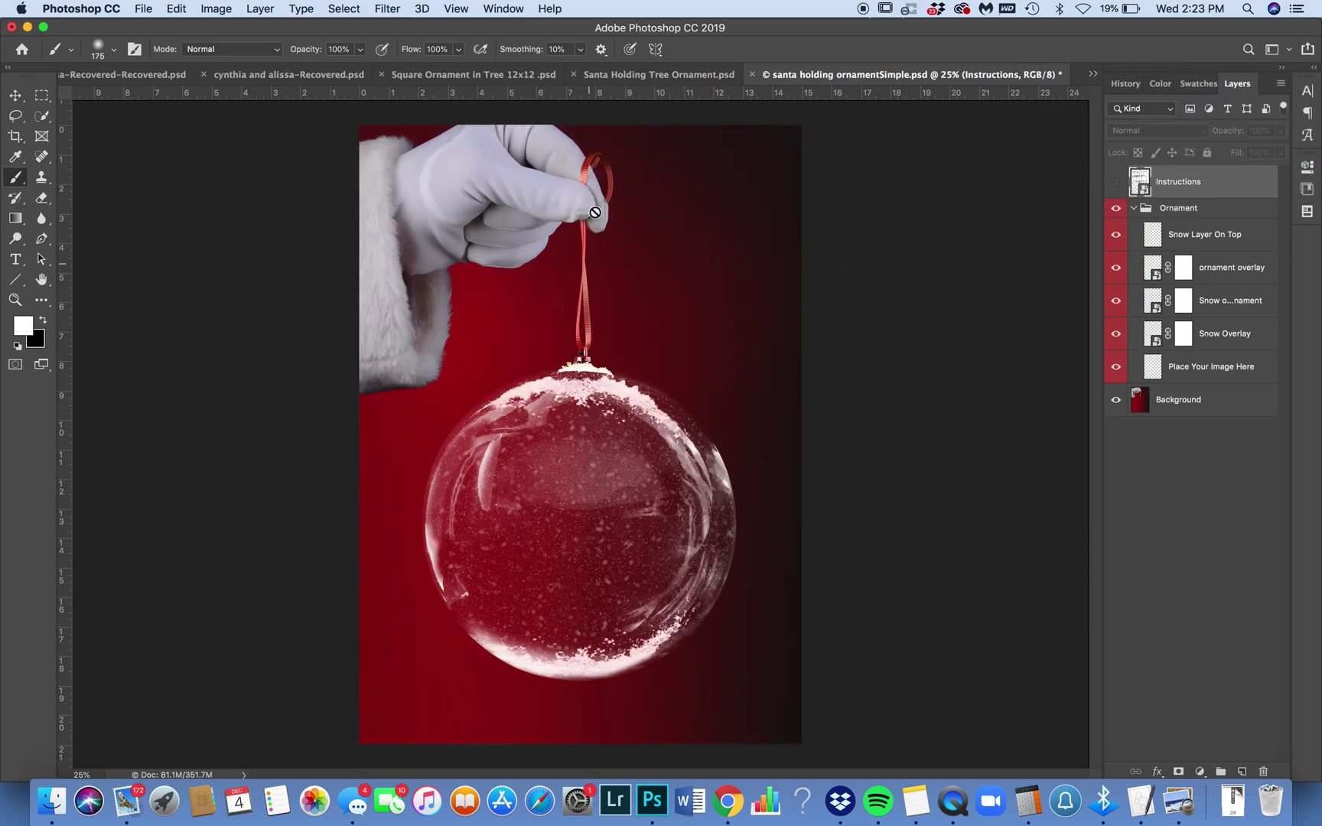
pyautogui.click(1115, 235)
pyautogui.click(1115, 234)
pyautogui.click(1115, 269)
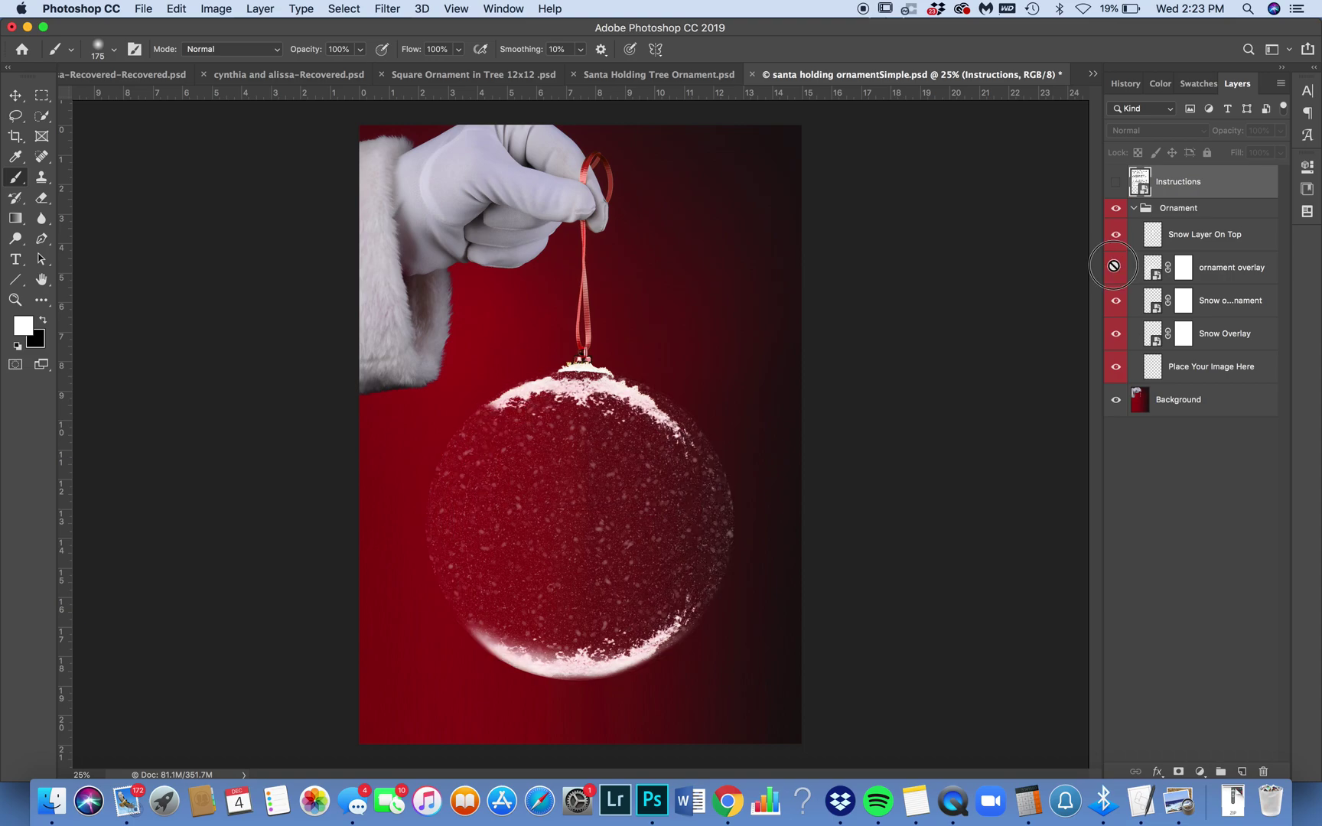
pyautogui.click(1115, 268)
pyautogui.click(1117, 300)
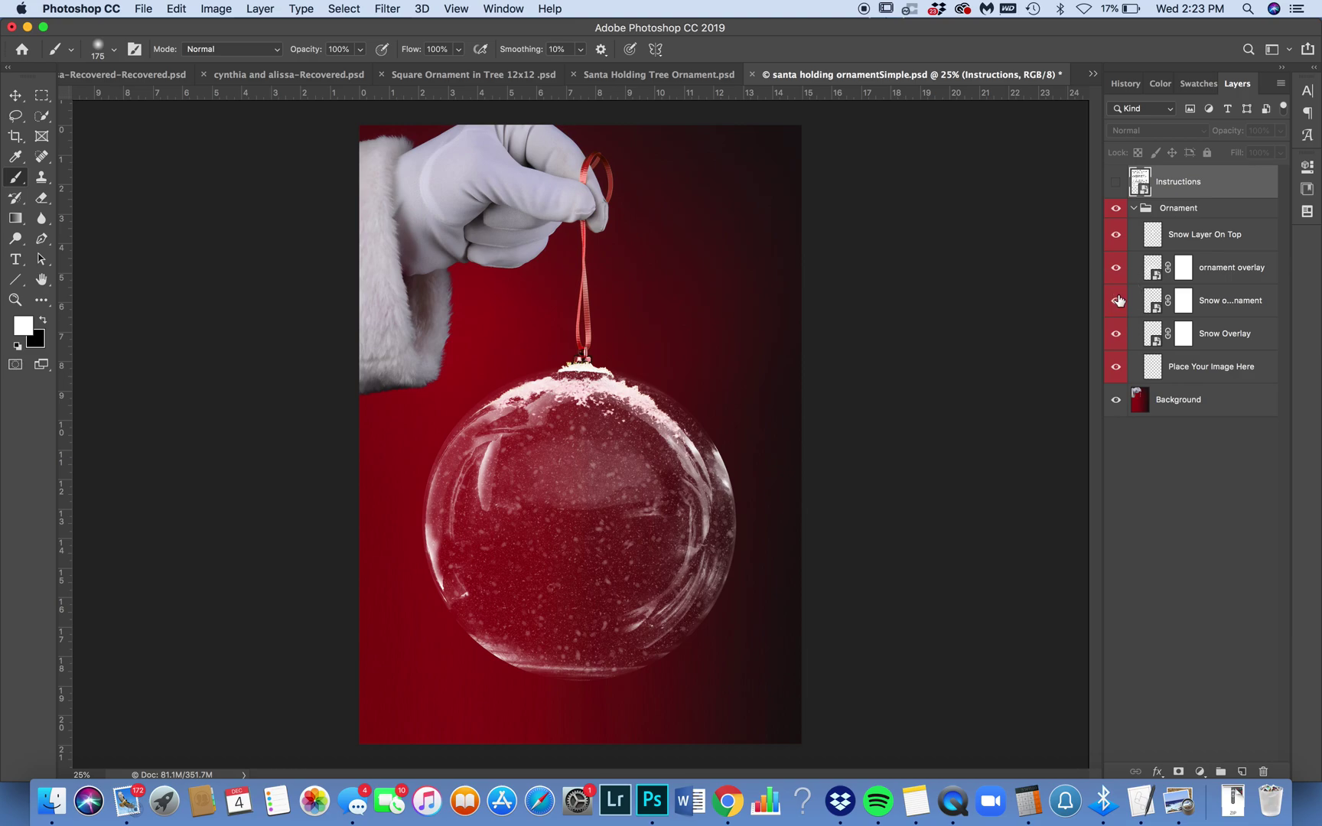
pyautogui.click(1116, 300)
# - Hide the snow speckles and top snow, keep the glass visible, and select Place Your Image Here
pyautogui.click(1116, 335)
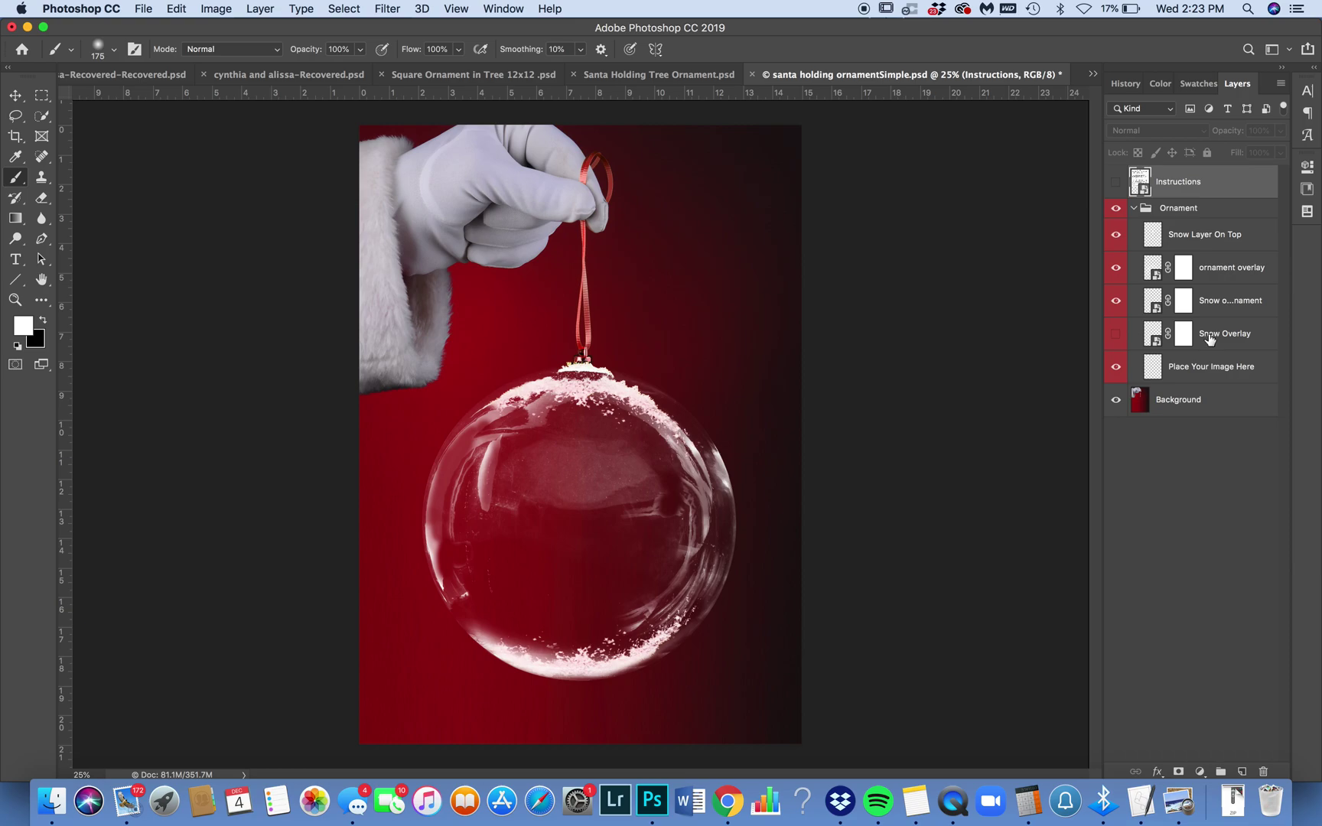
pyautogui.click(1116, 334)
pyautogui.click(1116, 334)
pyautogui.click(1116, 336)
pyautogui.click(1116, 337)
pyautogui.moveTo(1116, 334); pyautogui.dragTo(1116, 269)
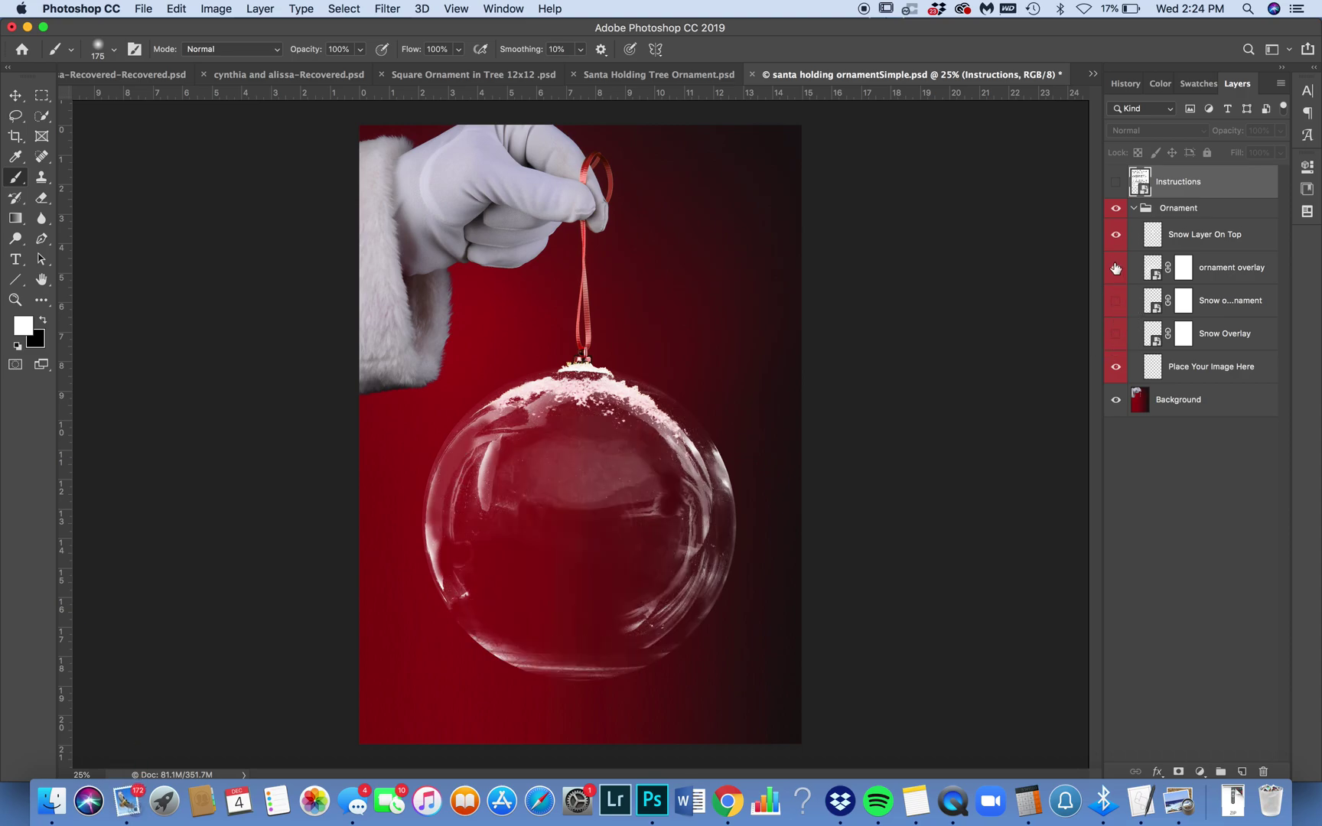
pyautogui.click(1116, 269)
pyautogui.click(1119, 236)
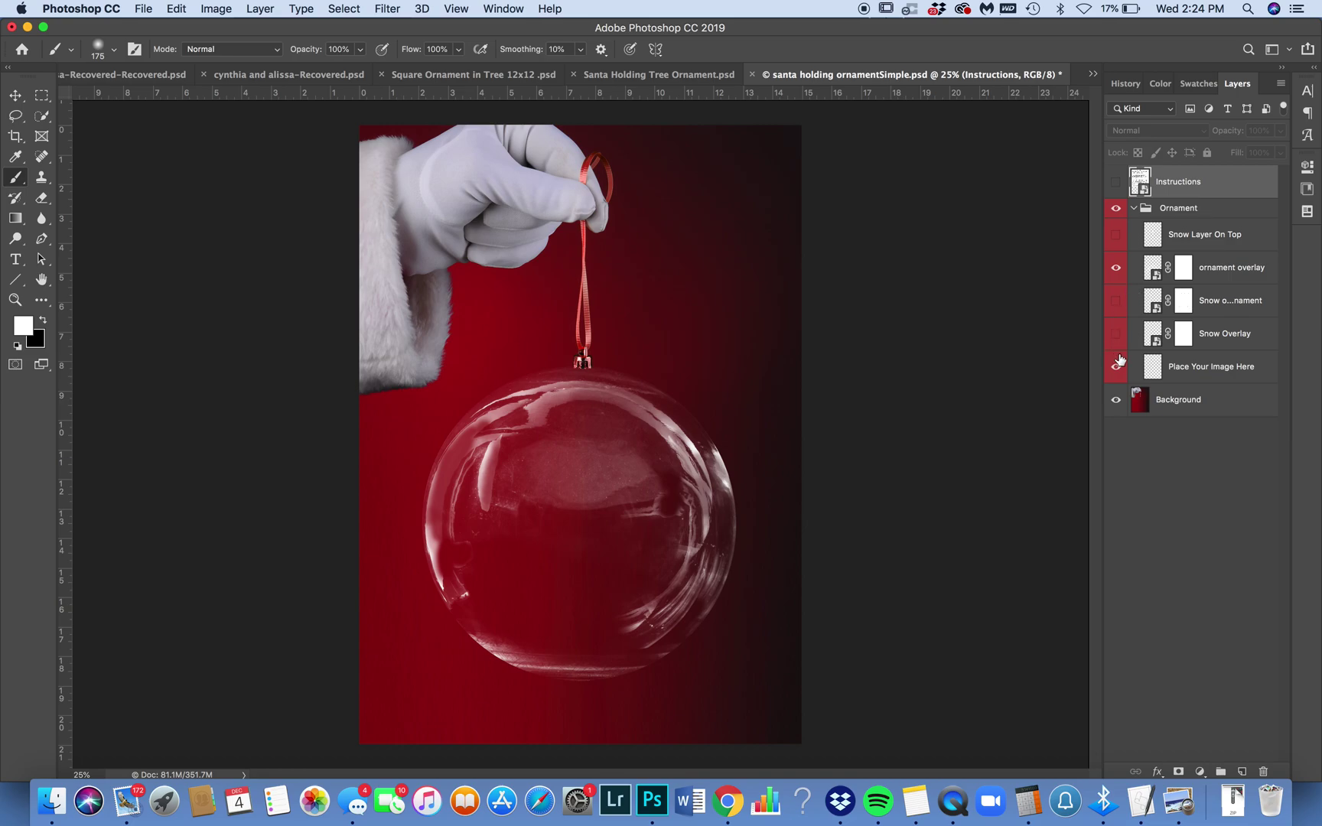
pyautogui.click(1198, 370)
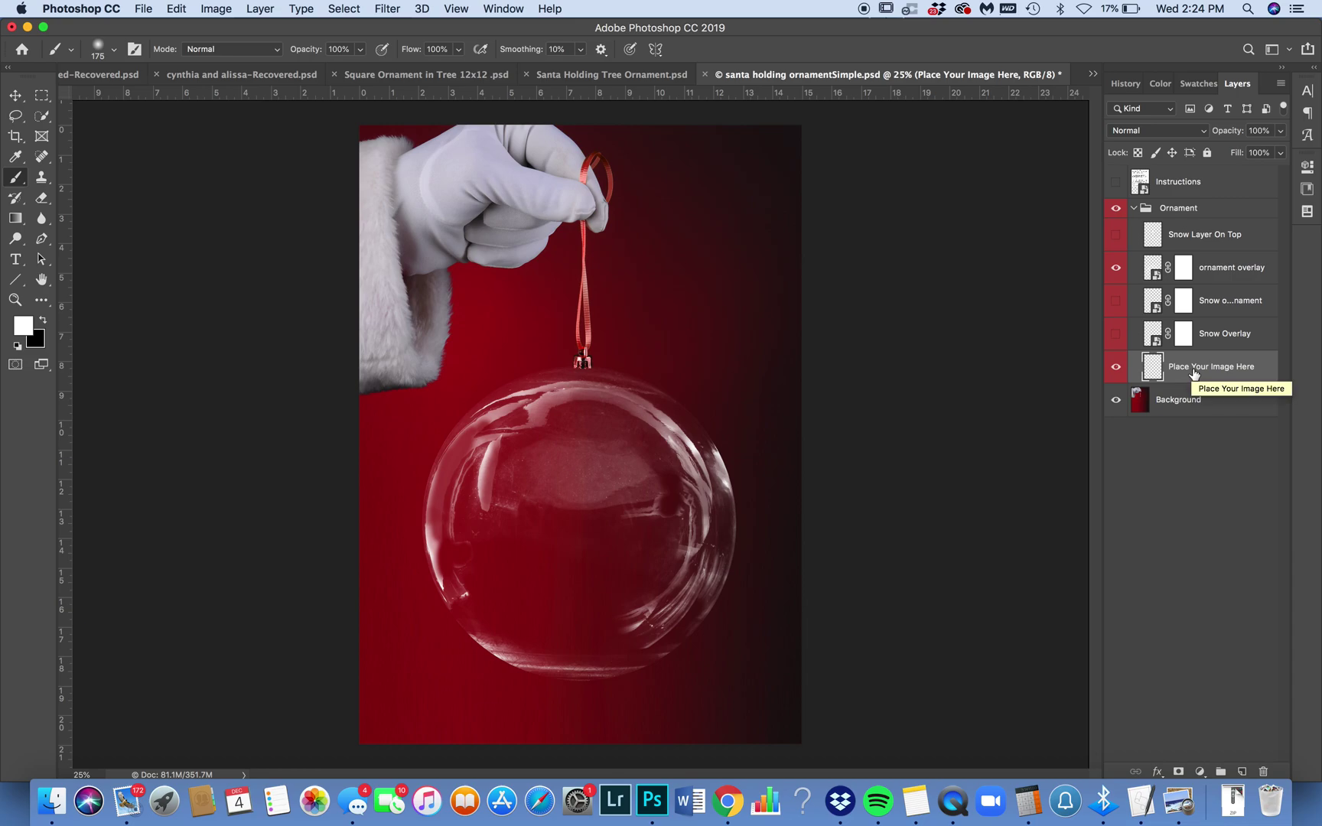
# - Paste the masked boy photo above Place Your Image Here, undo an accidental glass move, and select it
pyautogui.press('super+z')
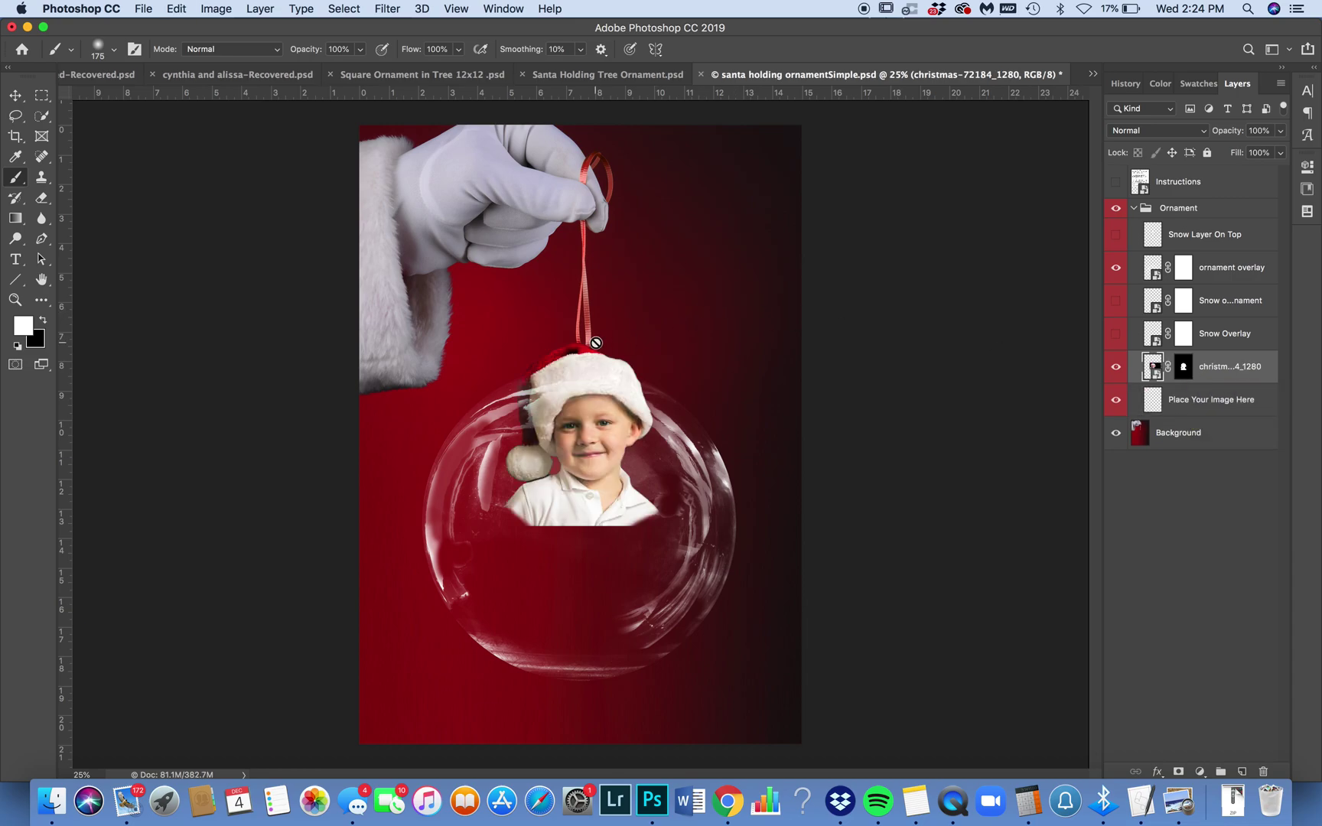
pyautogui.click(16, 94)
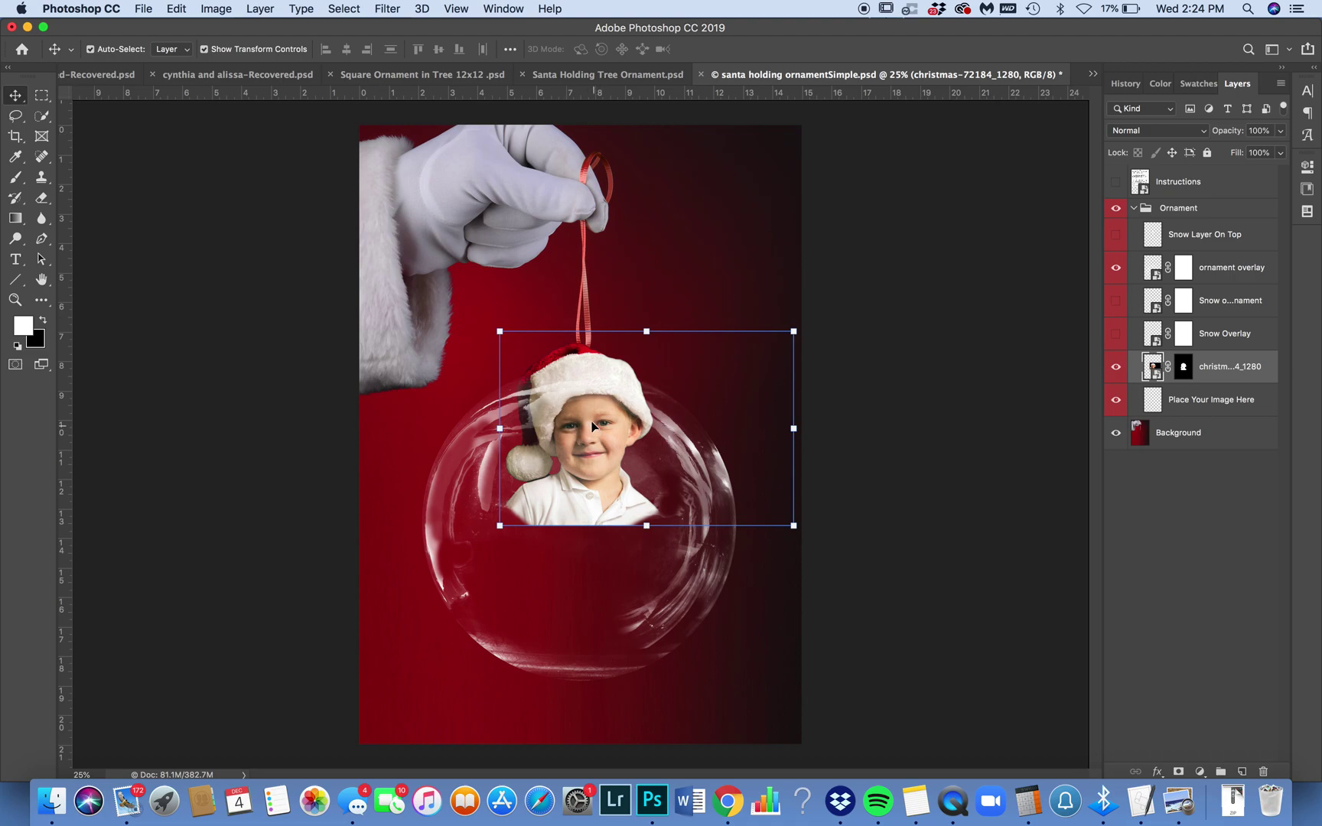
pyautogui.moveTo(593, 426); pyautogui.dragTo(595, 412)
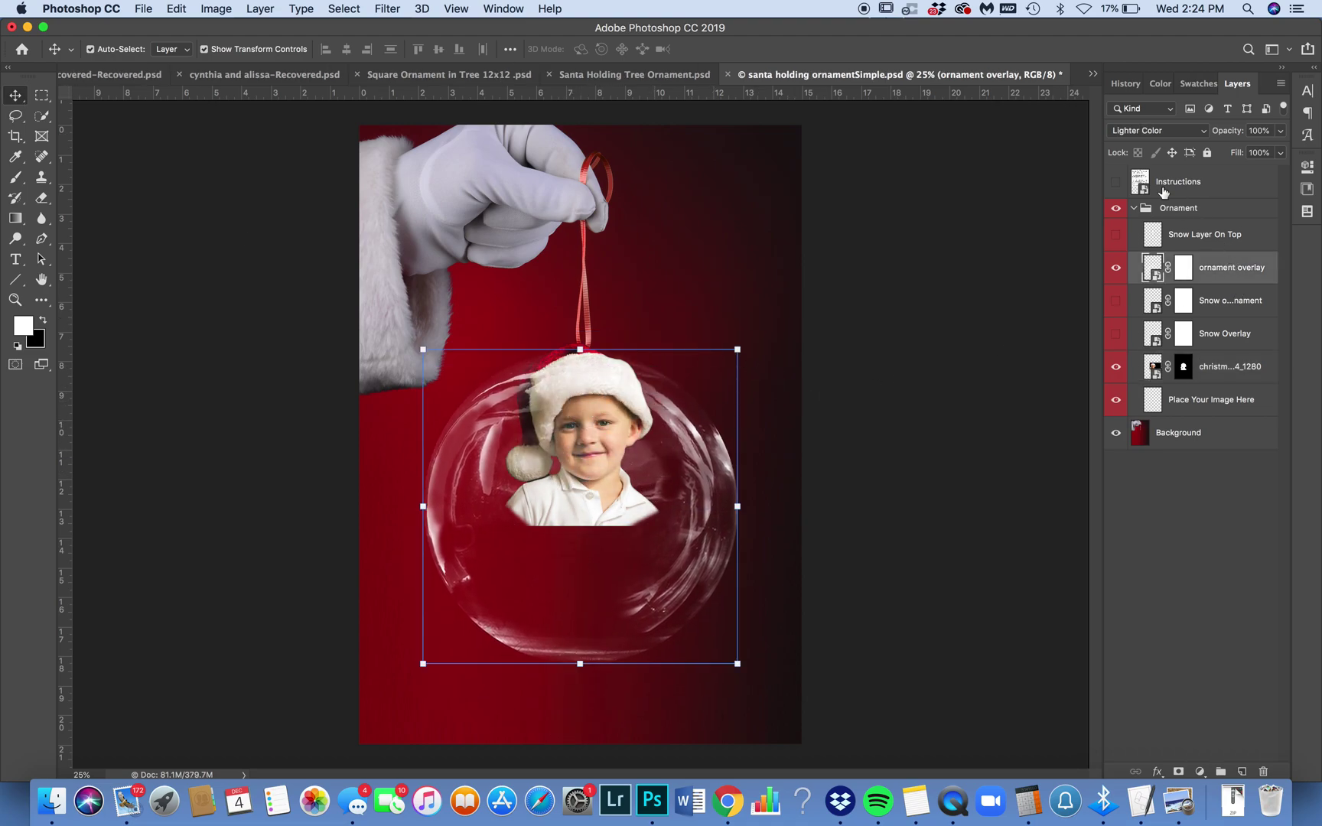
pyautogui.press('super+z')
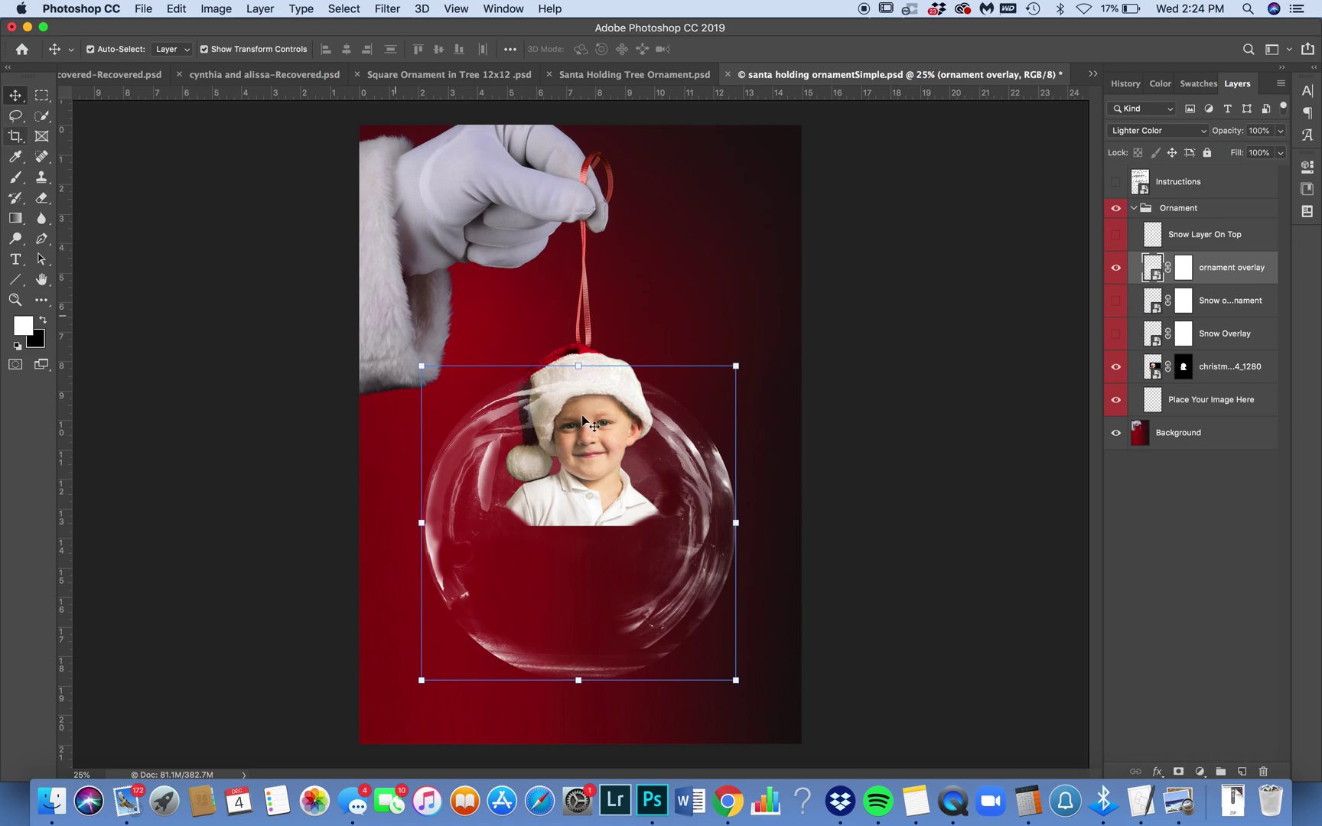
pyautogui.click(1155, 373)
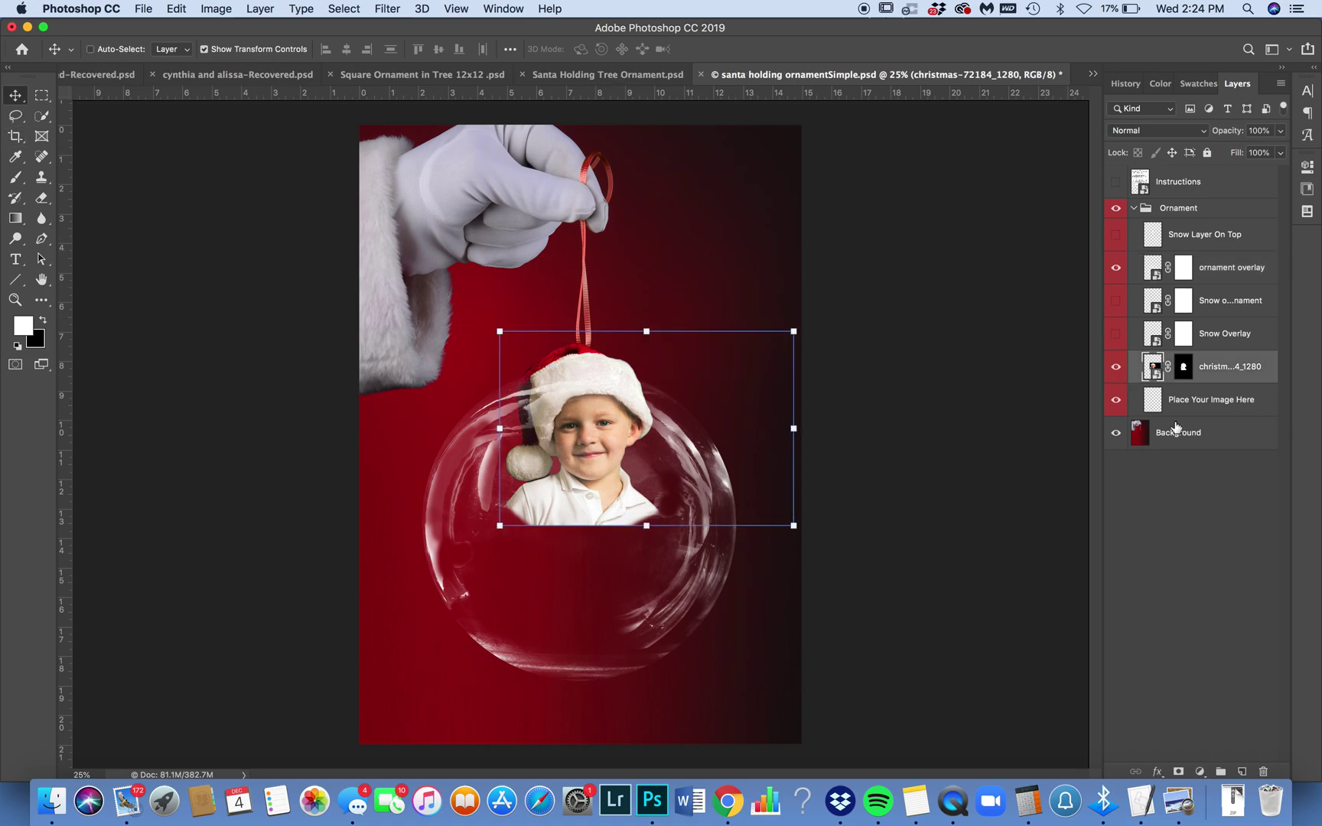
# - Scale the boy photo to about 132% and position it inside the glass ornament
pyautogui.press('super+t')
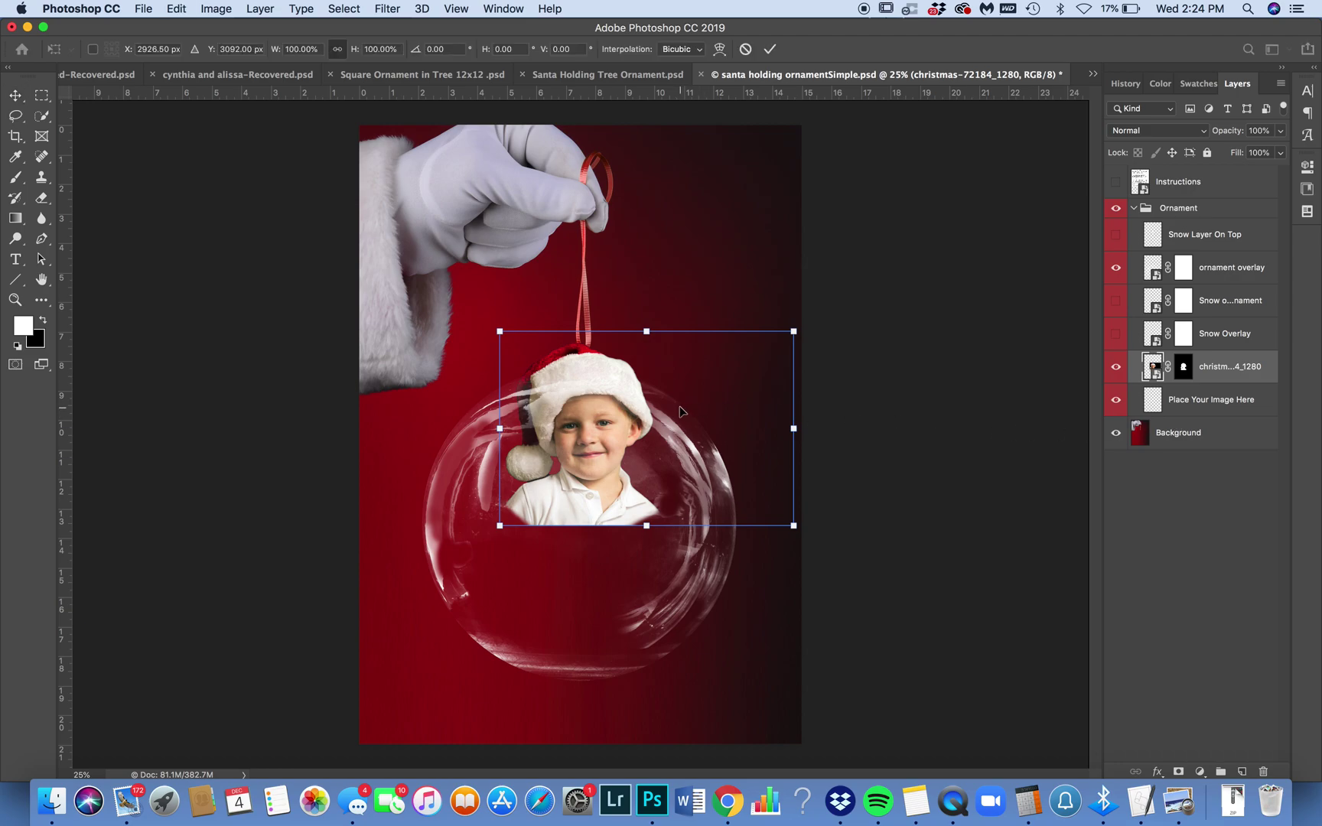
pyautogui.moveTo(680, 411); pyautogui.dragTo(651, 505)
pyautogui.moveTo(765, 426); pyautogui.dragTo(861, 364)
pyautogui.moveTo(701, 445); pyautogui.dragTo(674, 508)
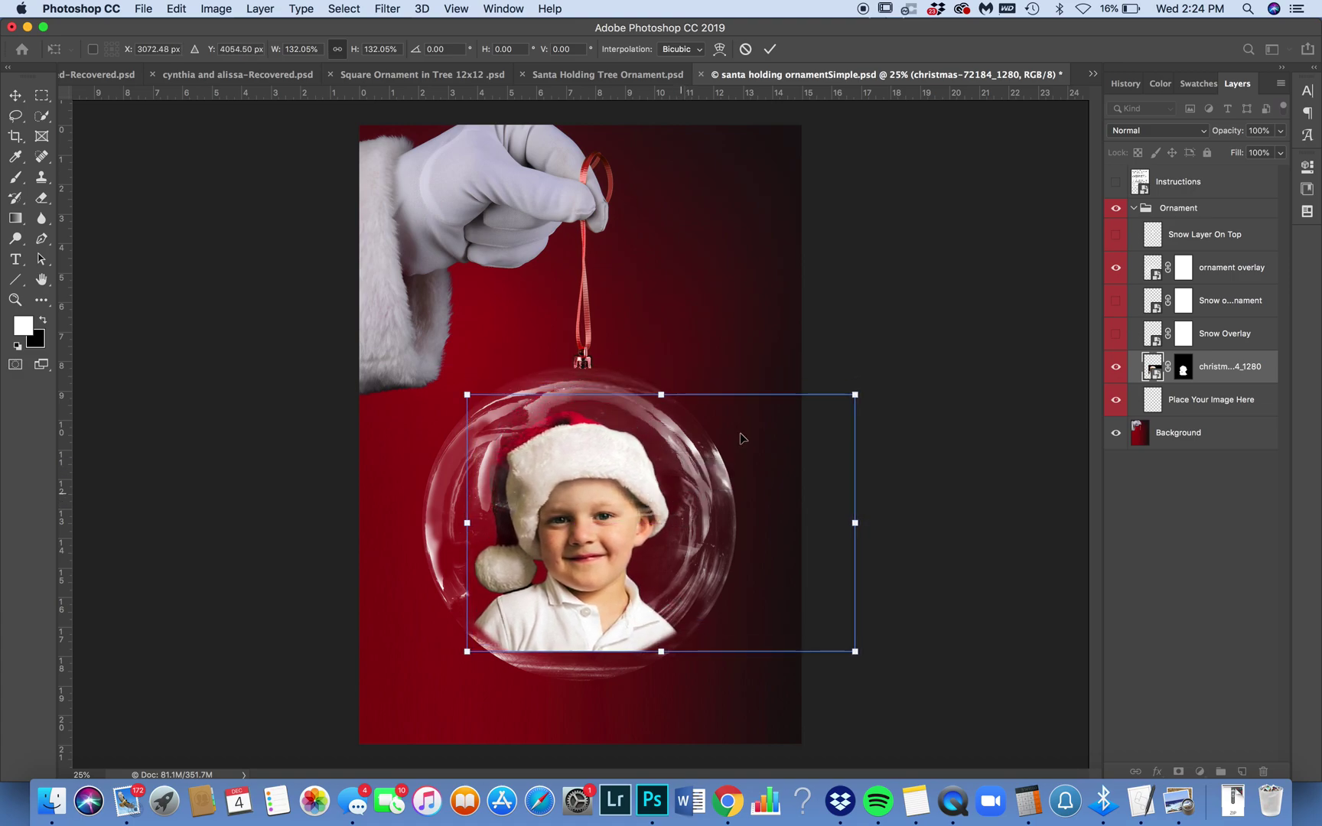
pyautogui.click(769, 49)
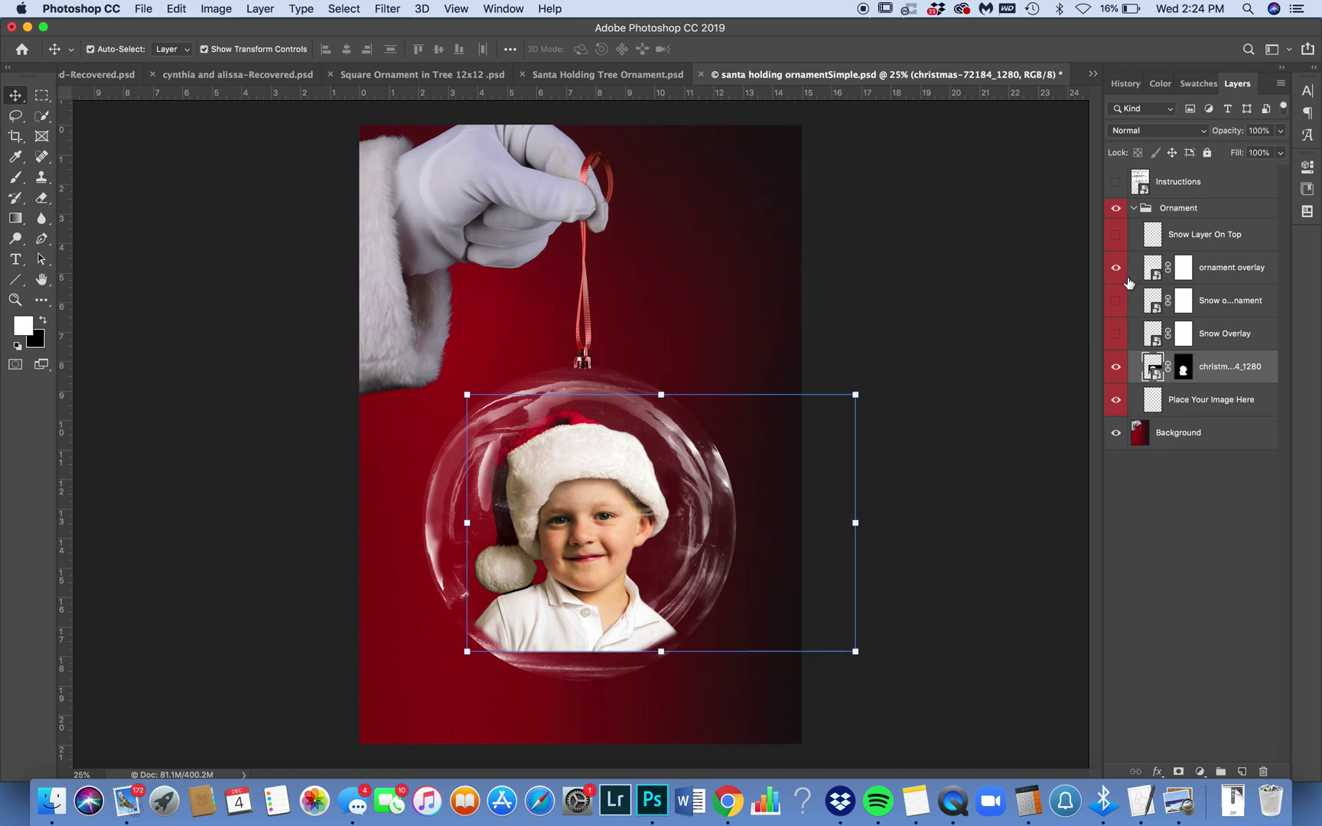
# - Turn the snow speckles and top snow layers back on
pyautogui.click(993, 322)
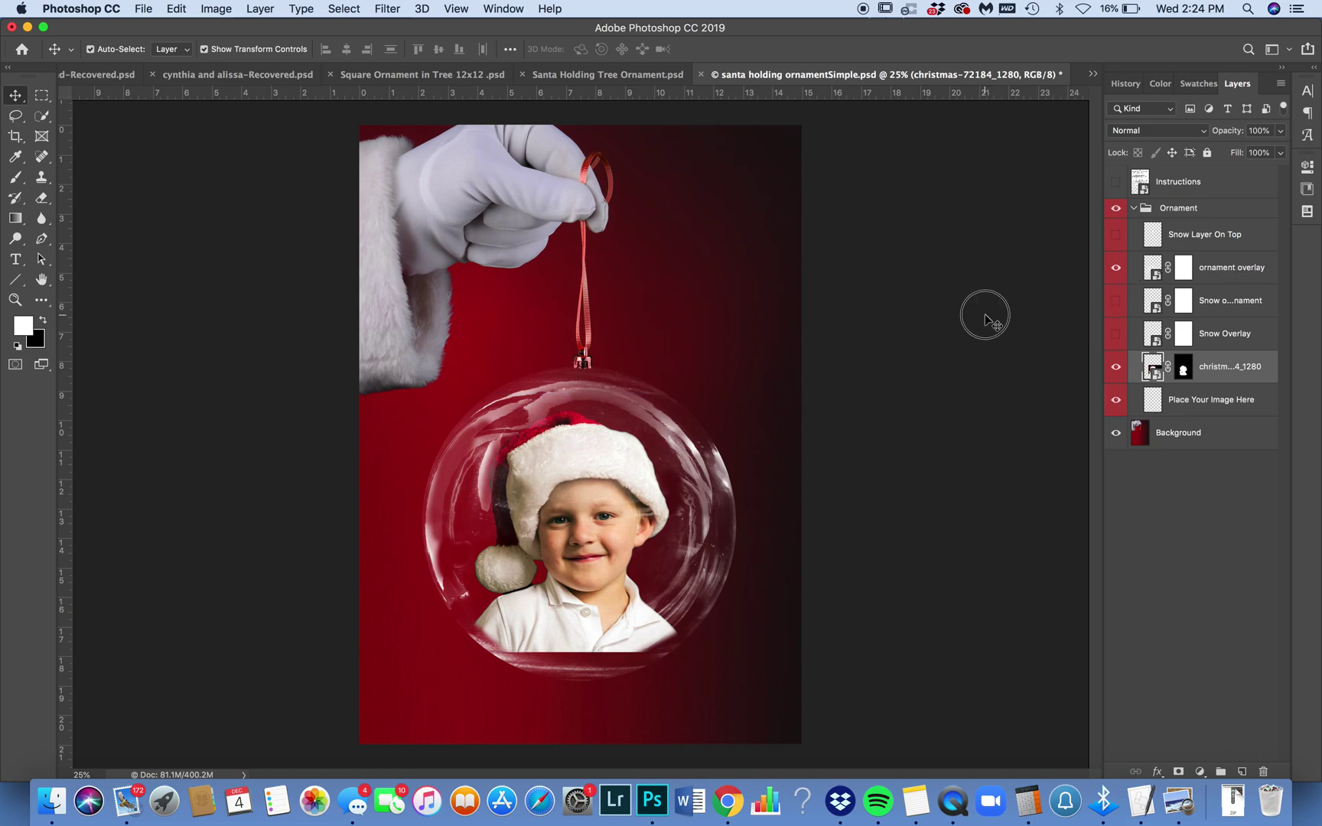
pyautogui.click(1115, 334)
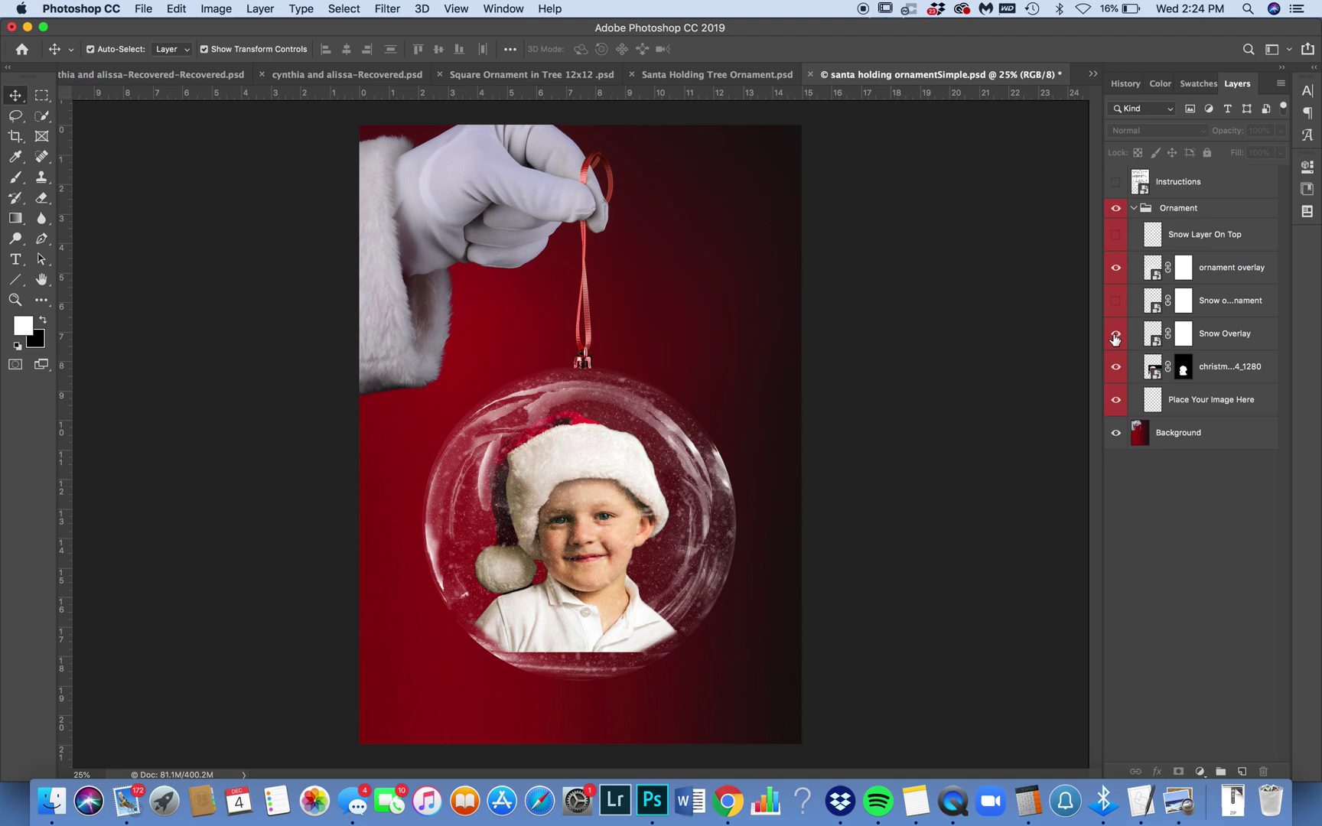
pyautogui.click(1115, 234)
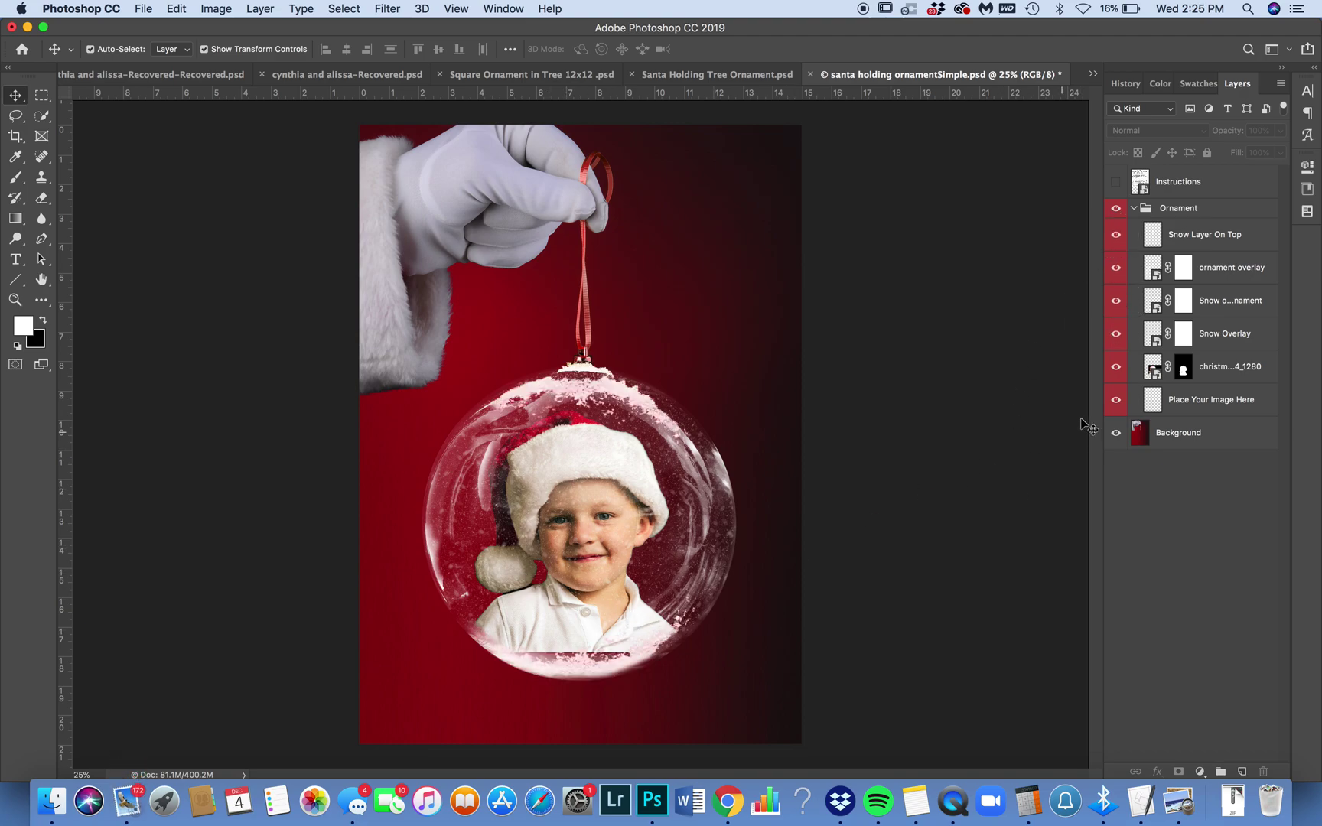
# - Enlarge the boy photo to about 111% and nudge it left inside the ornament
pyautogui.click(1153, 365)
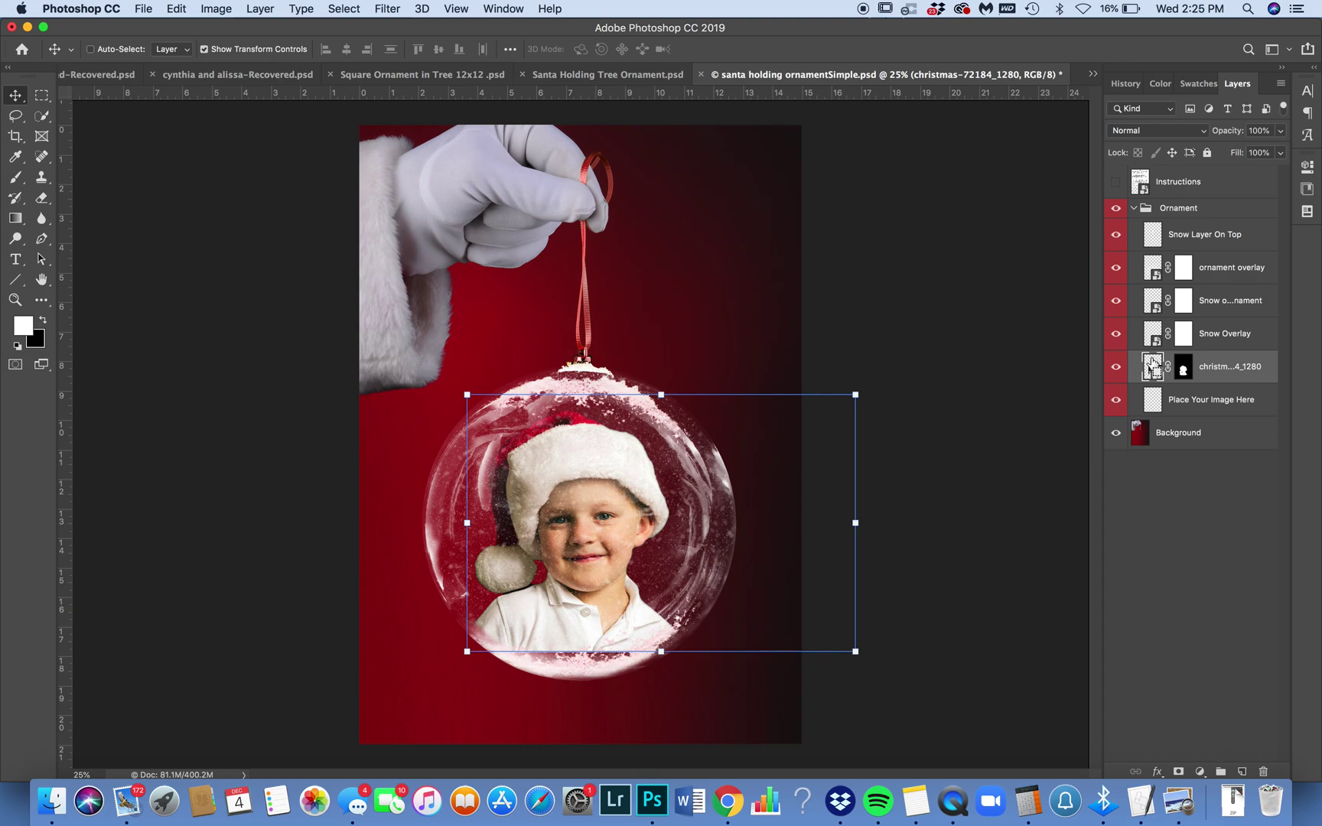
pyautogui.press('super+t')
pyautogui.moveTo(601, 511); pyautogui.dragTo(597, 524)
pyautogui.moveTo(852, 408); pyautogui.dragTo(895, 380)
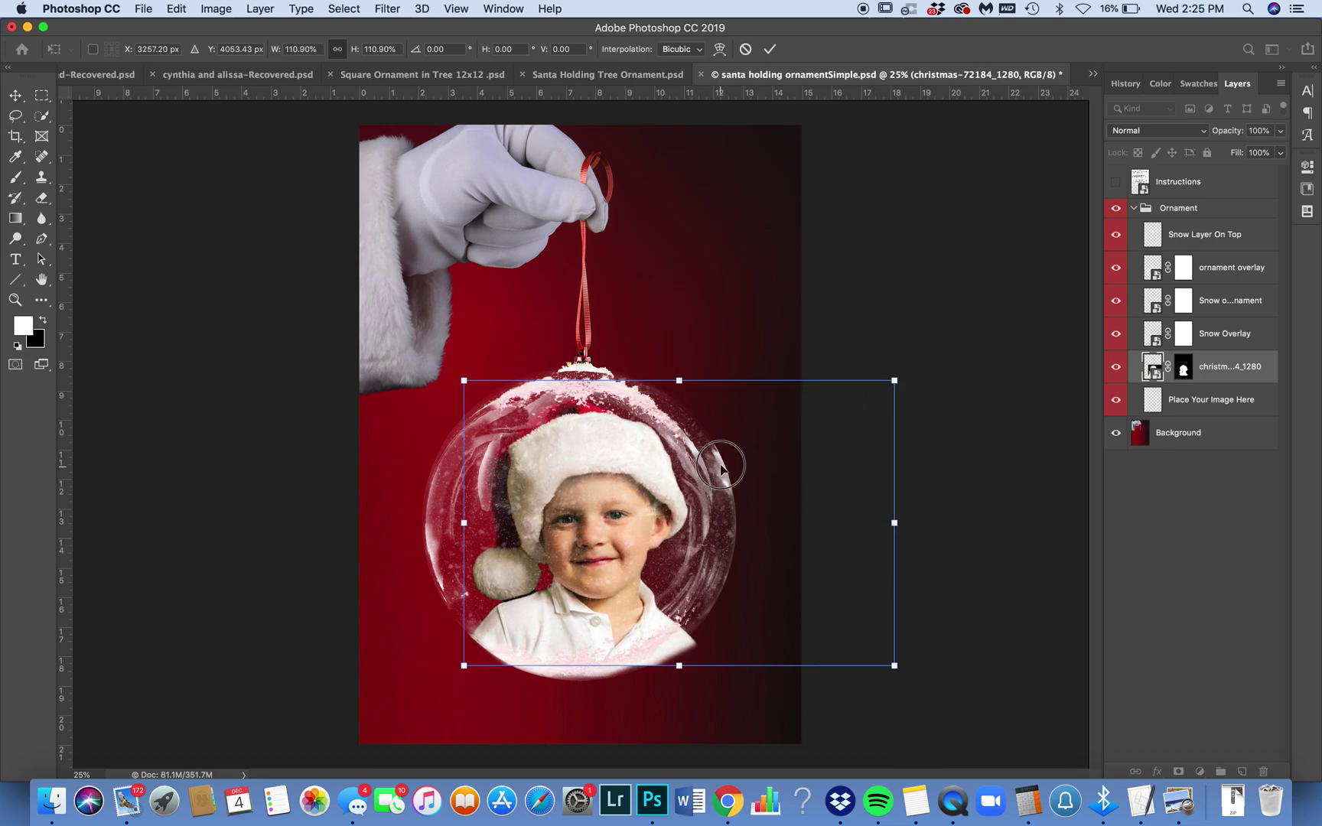
pyautogui.moveTo(724, 464); pyautogui.dragTo(714, 463)
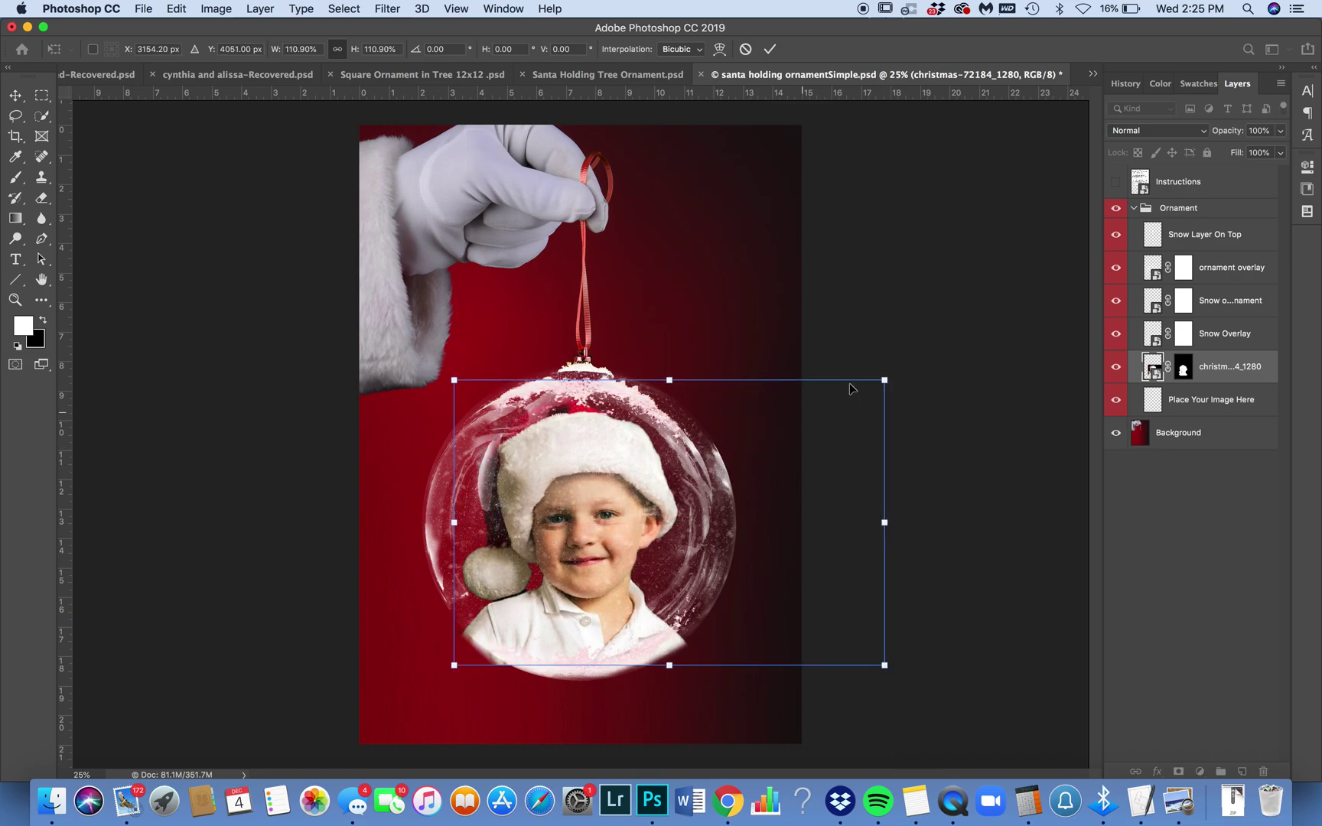
pyautogui.click(769, 49)
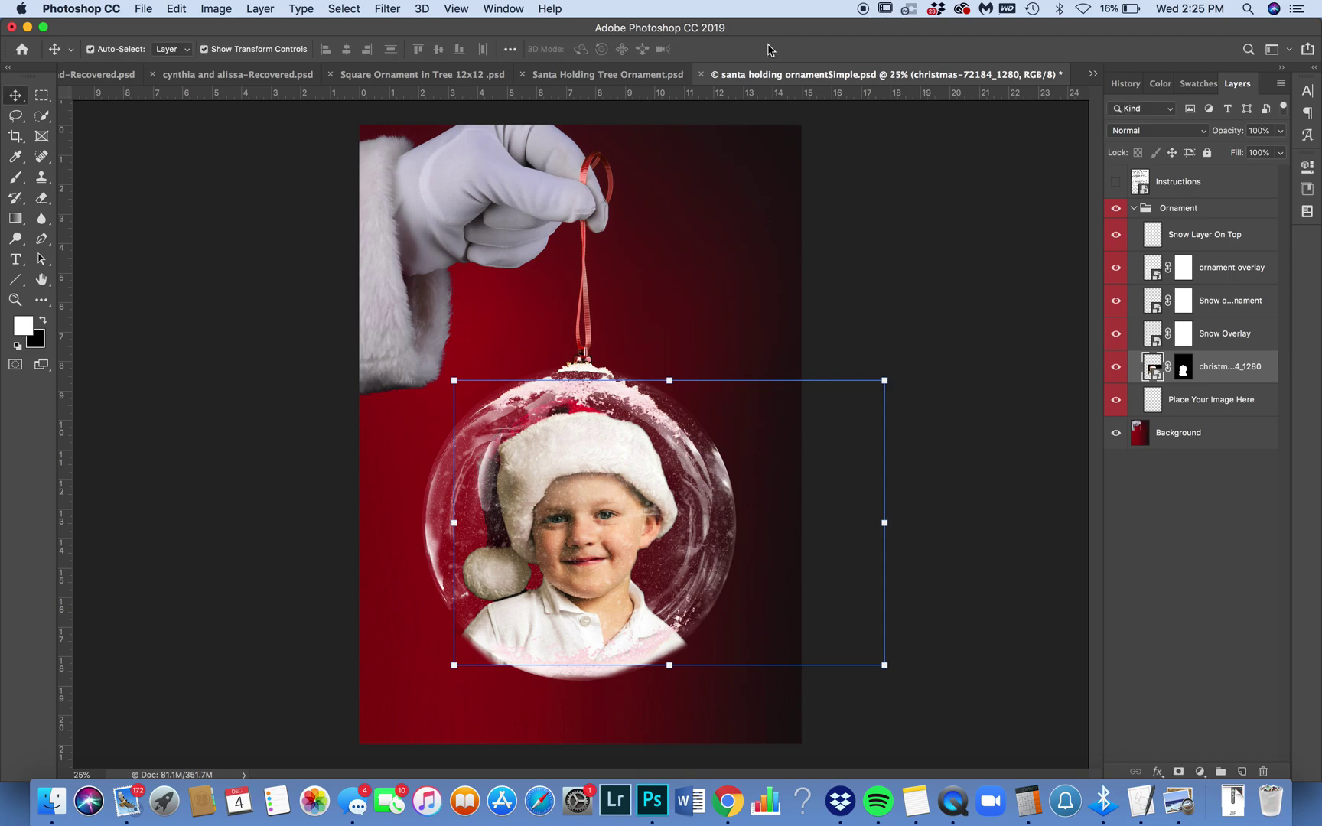
# - Select the boy photo layer's mask and switch to the Brush tool
pyautogui.click(752, 327)
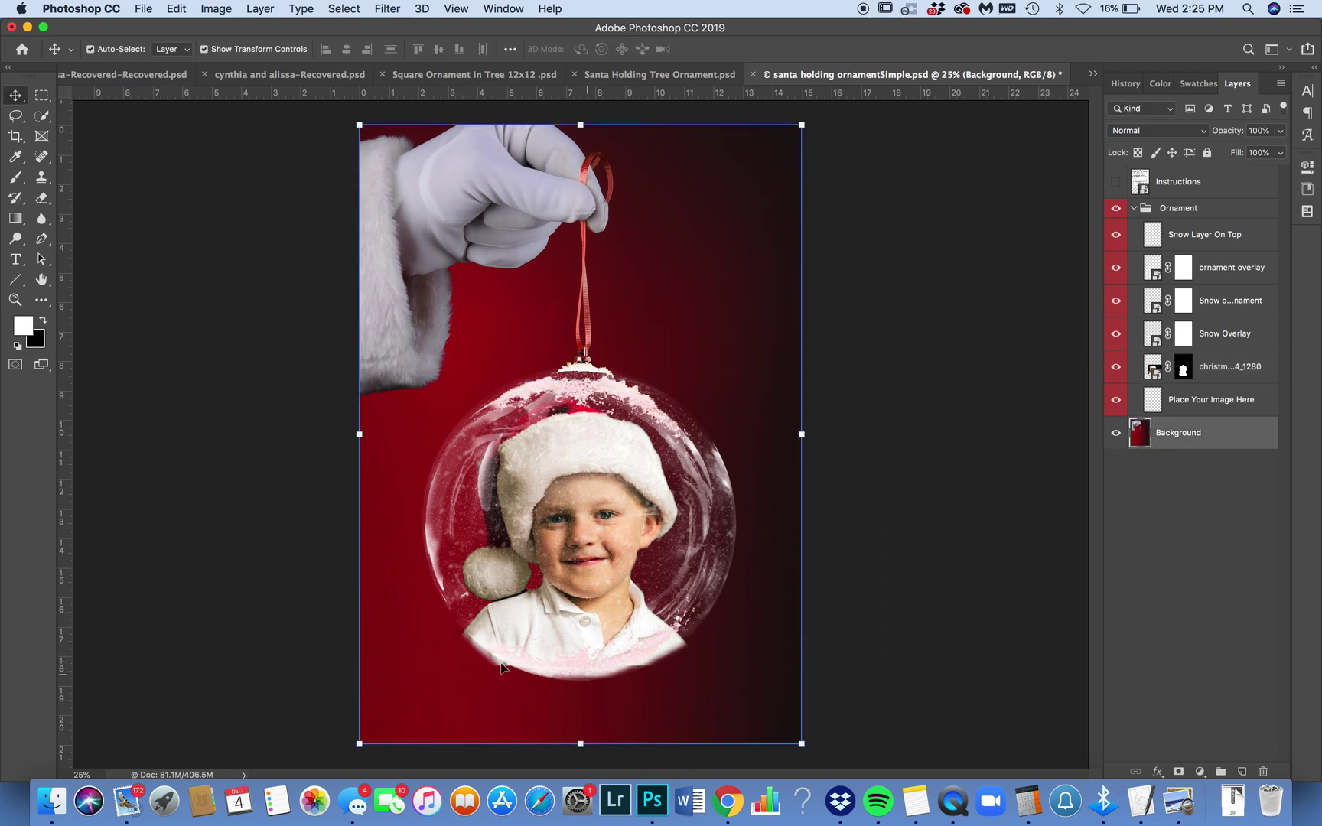
pyautogui.click(1181, 370)
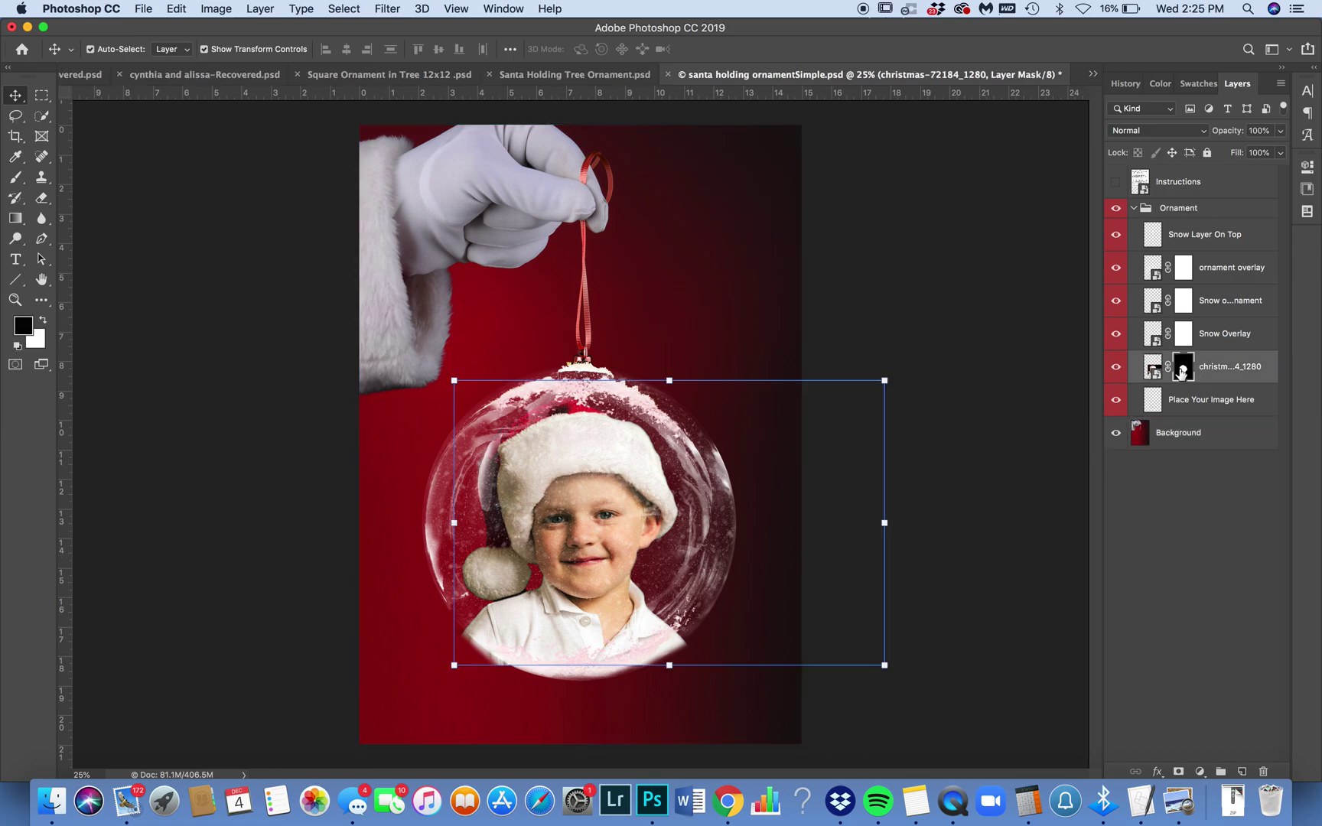
pyautogui.press('b')
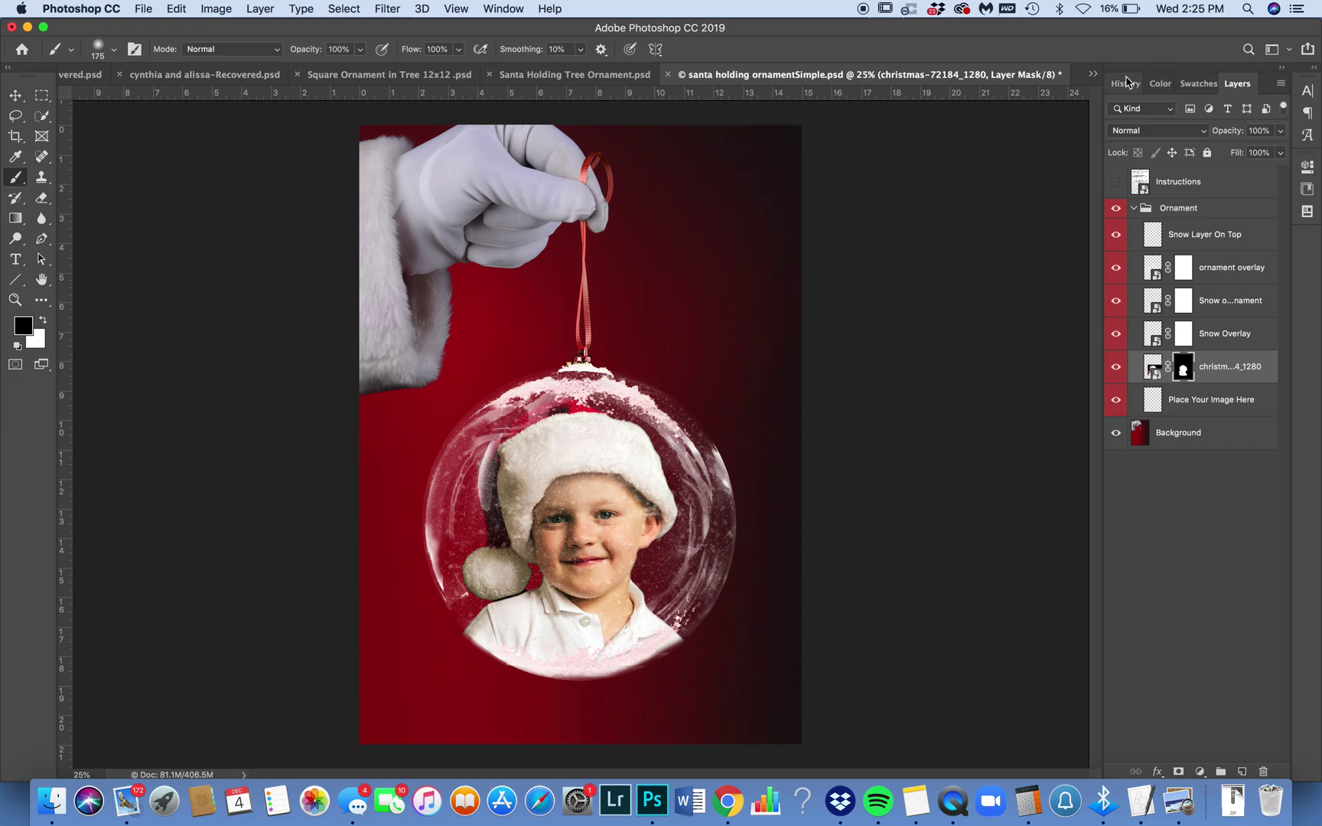
pyautogui.click(1094, 77)
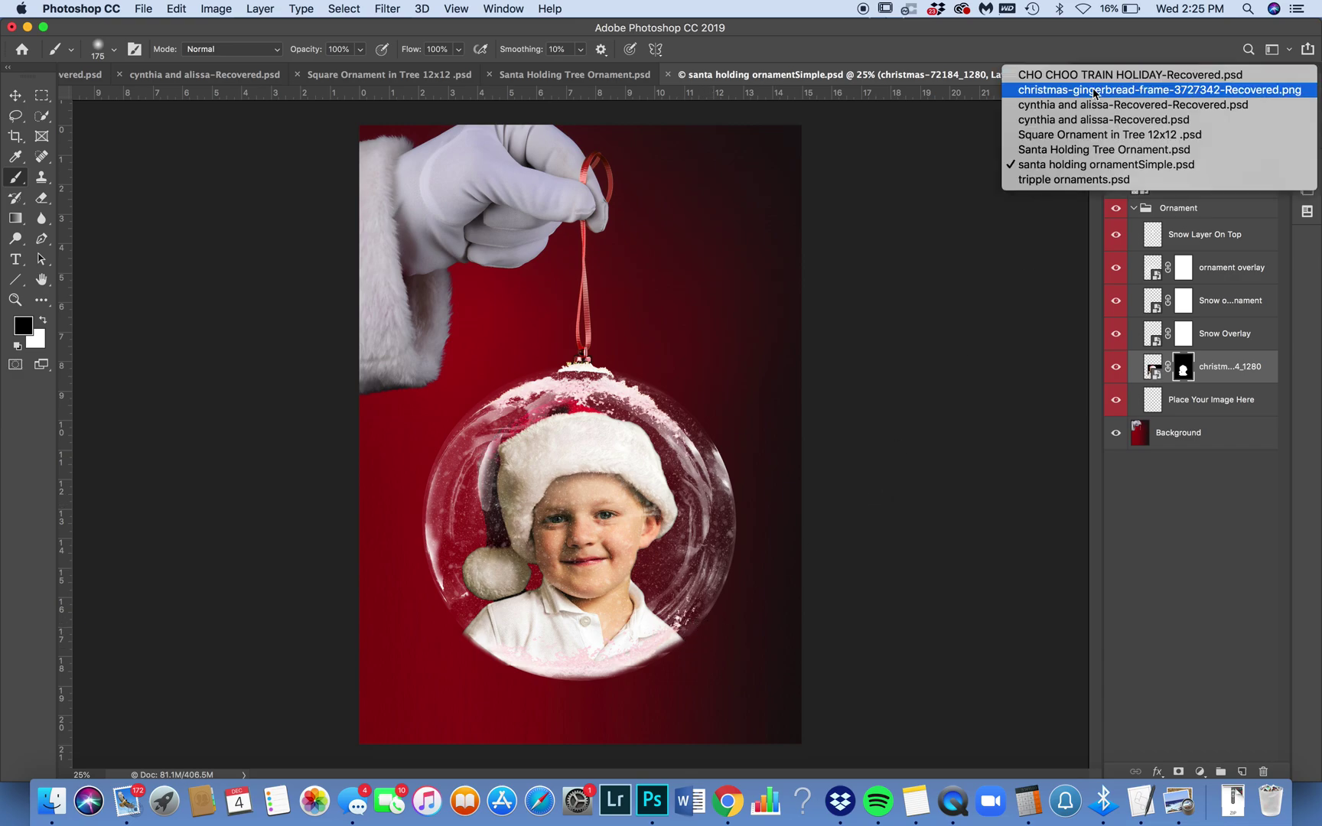
# - Switch to tripple ornaments.psd and hide its instructions and Snow layer
pyautogui.click(1088, 179)
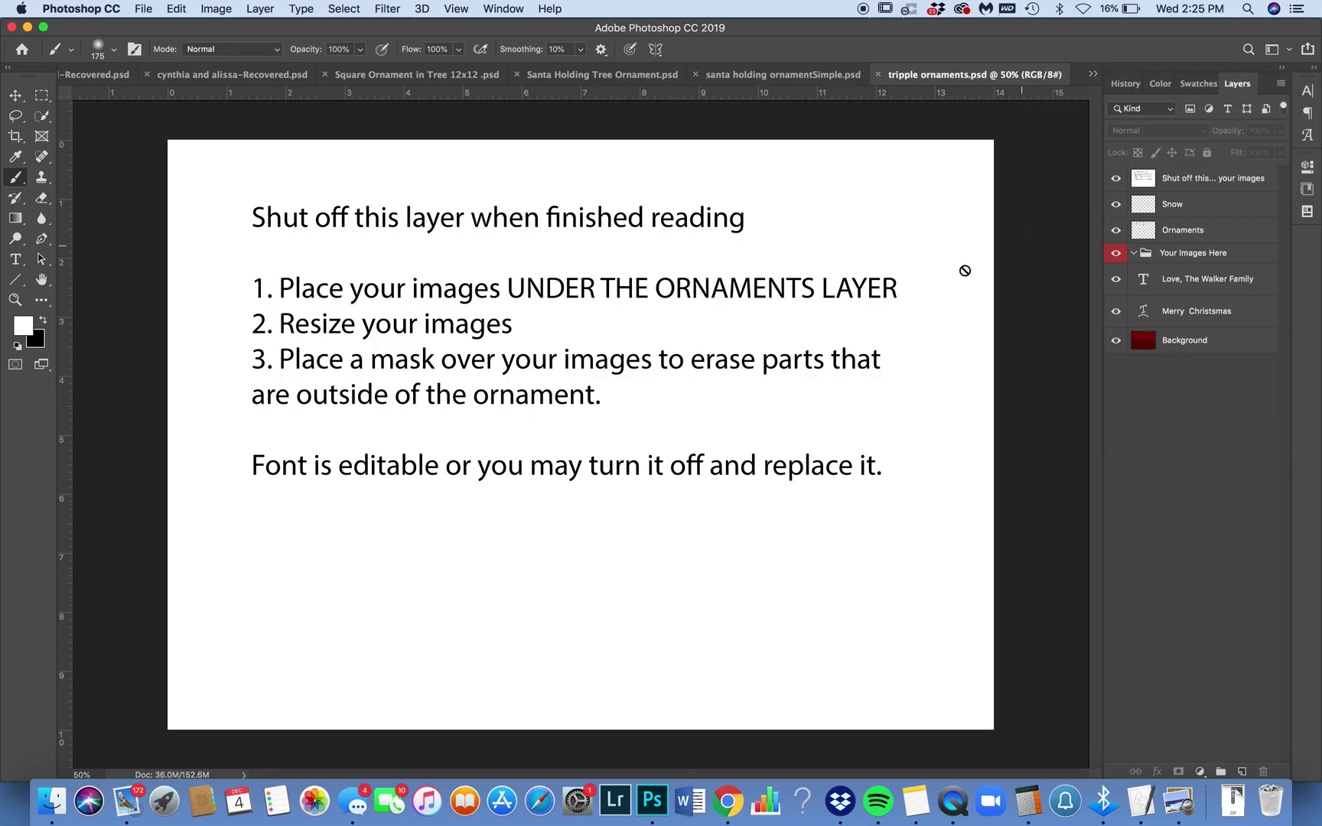
pyautogui.click(1116, 179)
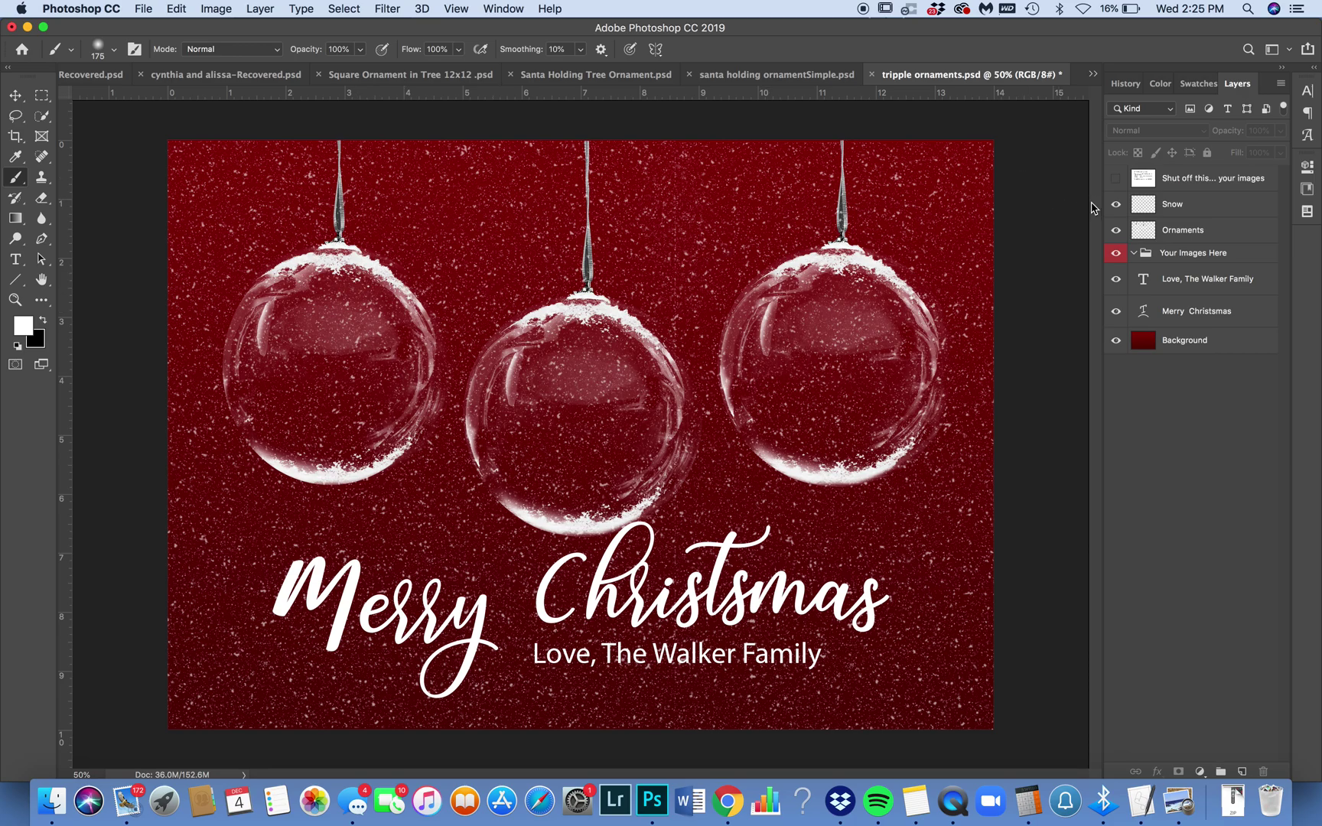
pyautogui.click(1115, 205)
pyautogui.click(1115, 205)
pyautogui.click(1115, 205)
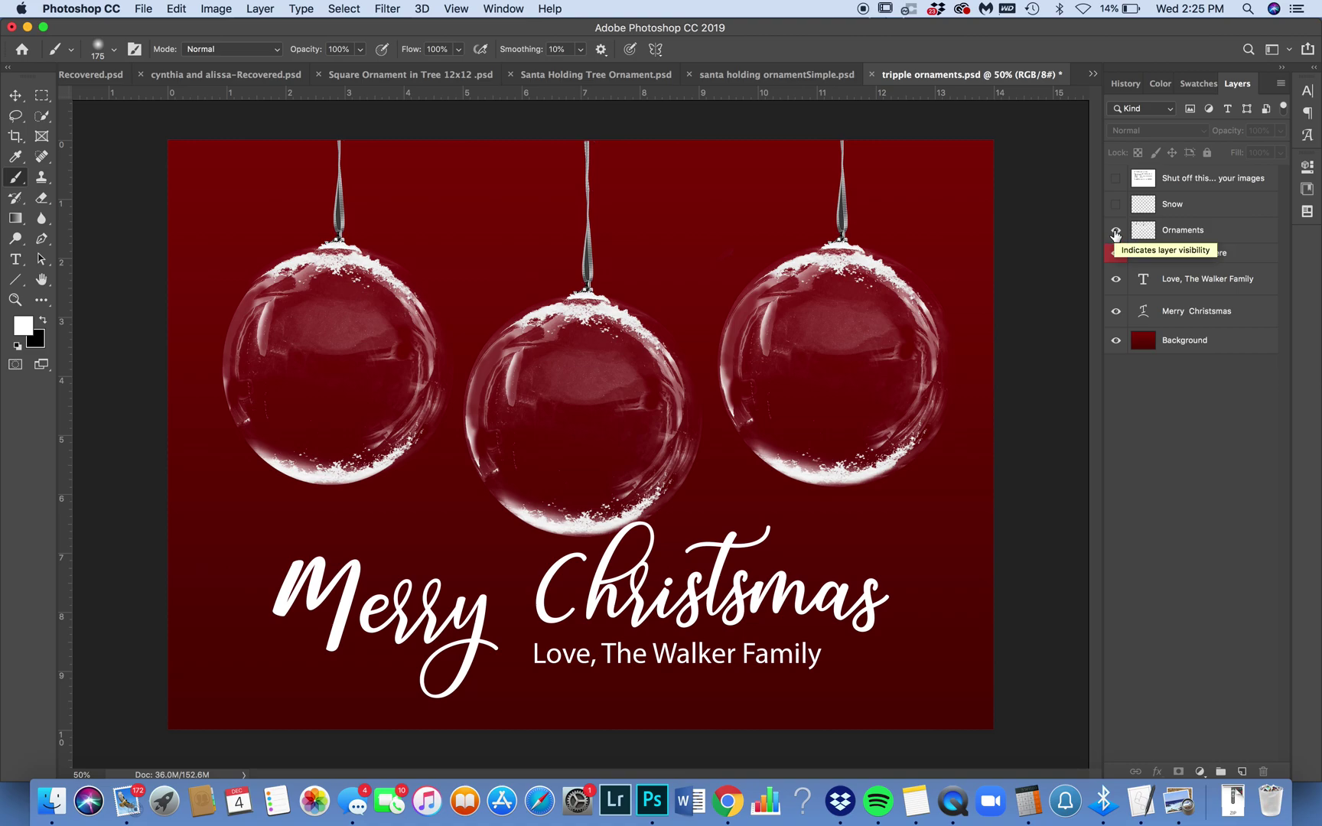
# - Preview the card by toggling the ornaments, family signature line, and Merry Christmas lettering
pyautogui.click(1115, 231)
pyautogui.click(1115, 231)
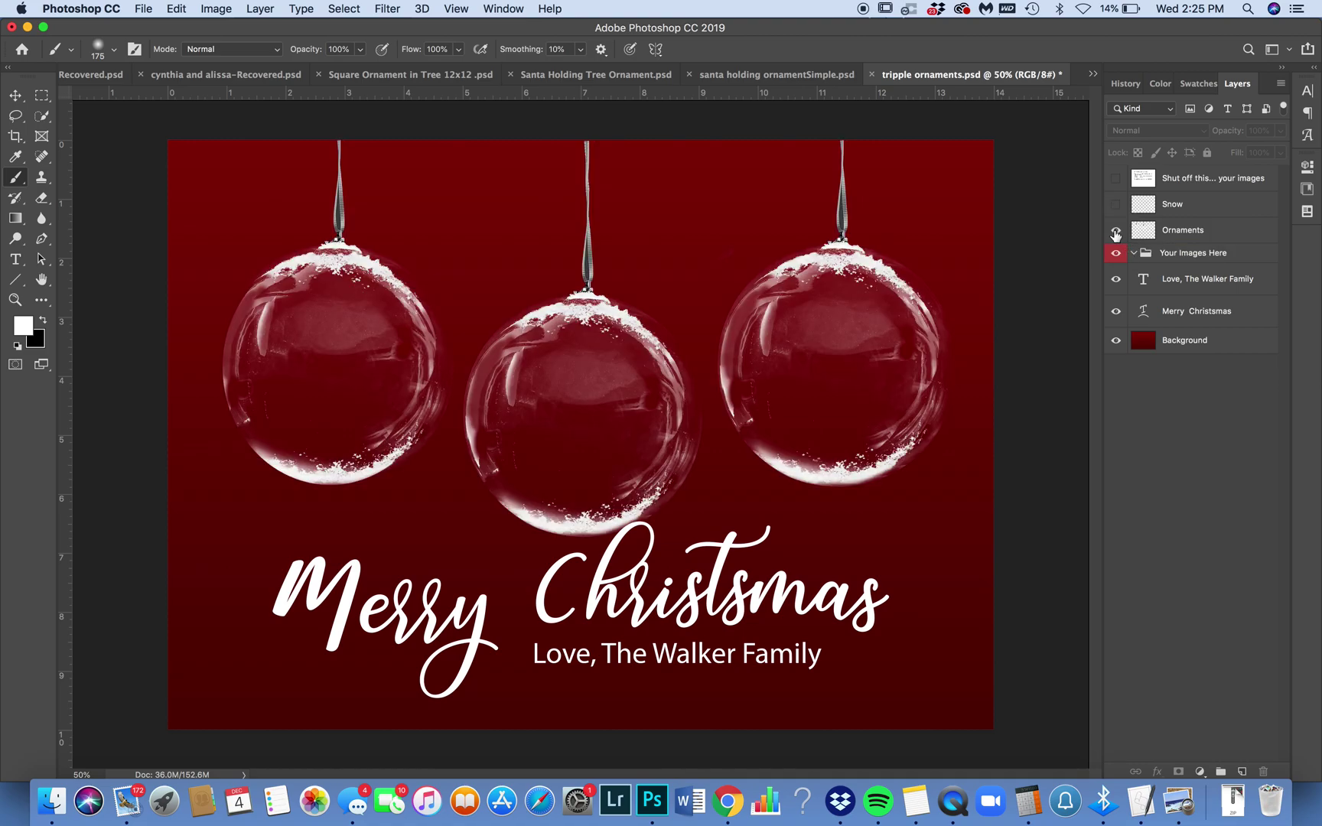
pyautogui.click(1115, 280)
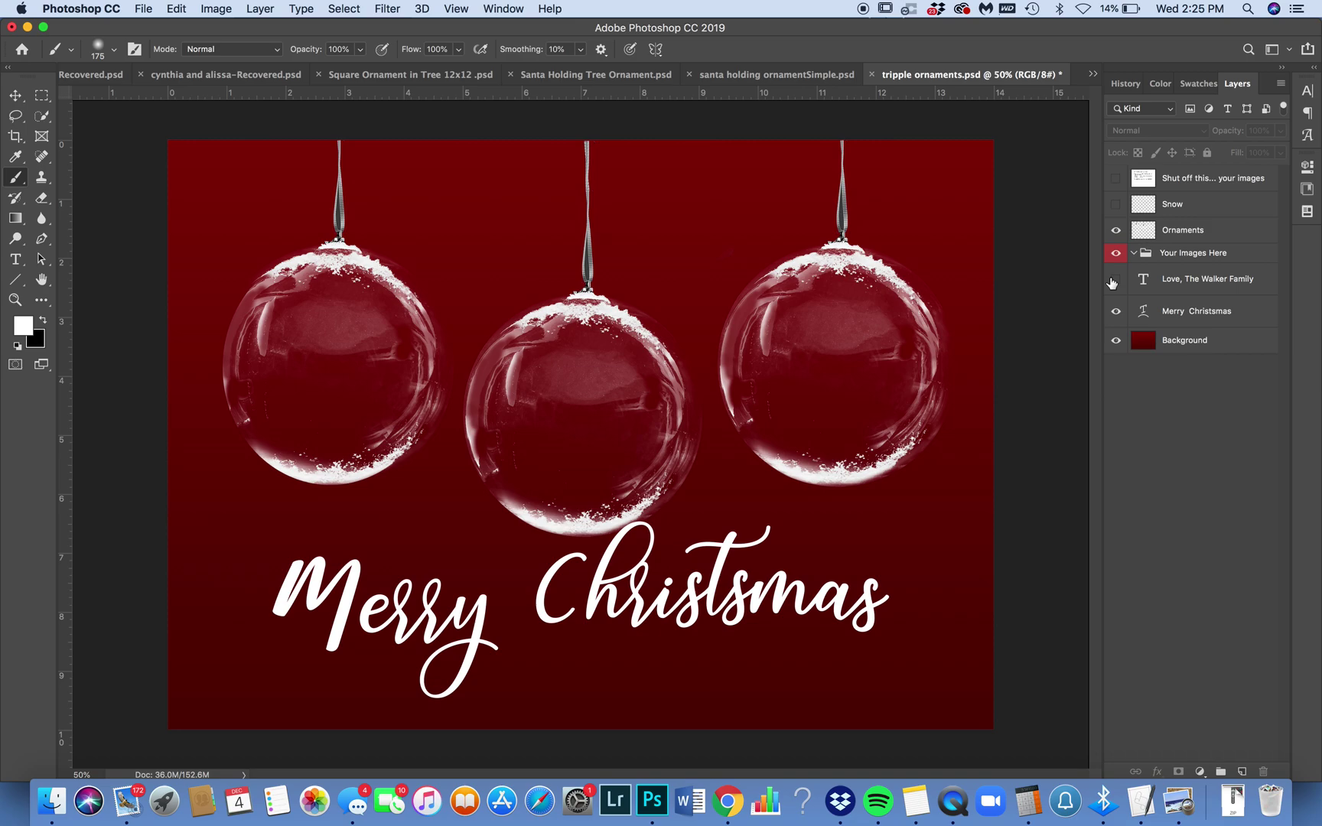
pyautogui.click(1114, 280)
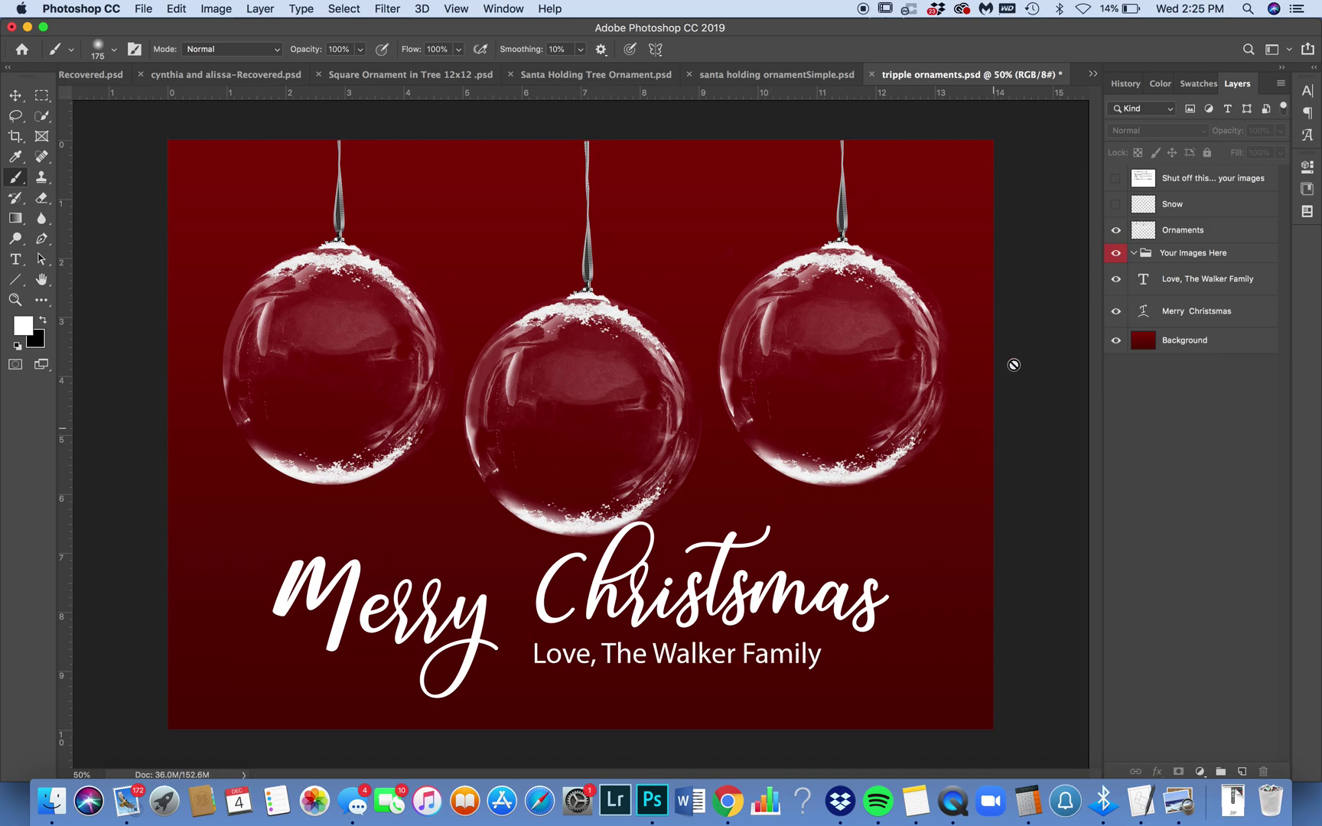
pyautogui.click(1116, 312)
pyautogui.click(1116, 312)
# - Bring the masked boy photo into the Your Images Here group, scaled to about 55% in the middle ornament
pyautogui.click(1205, 255)
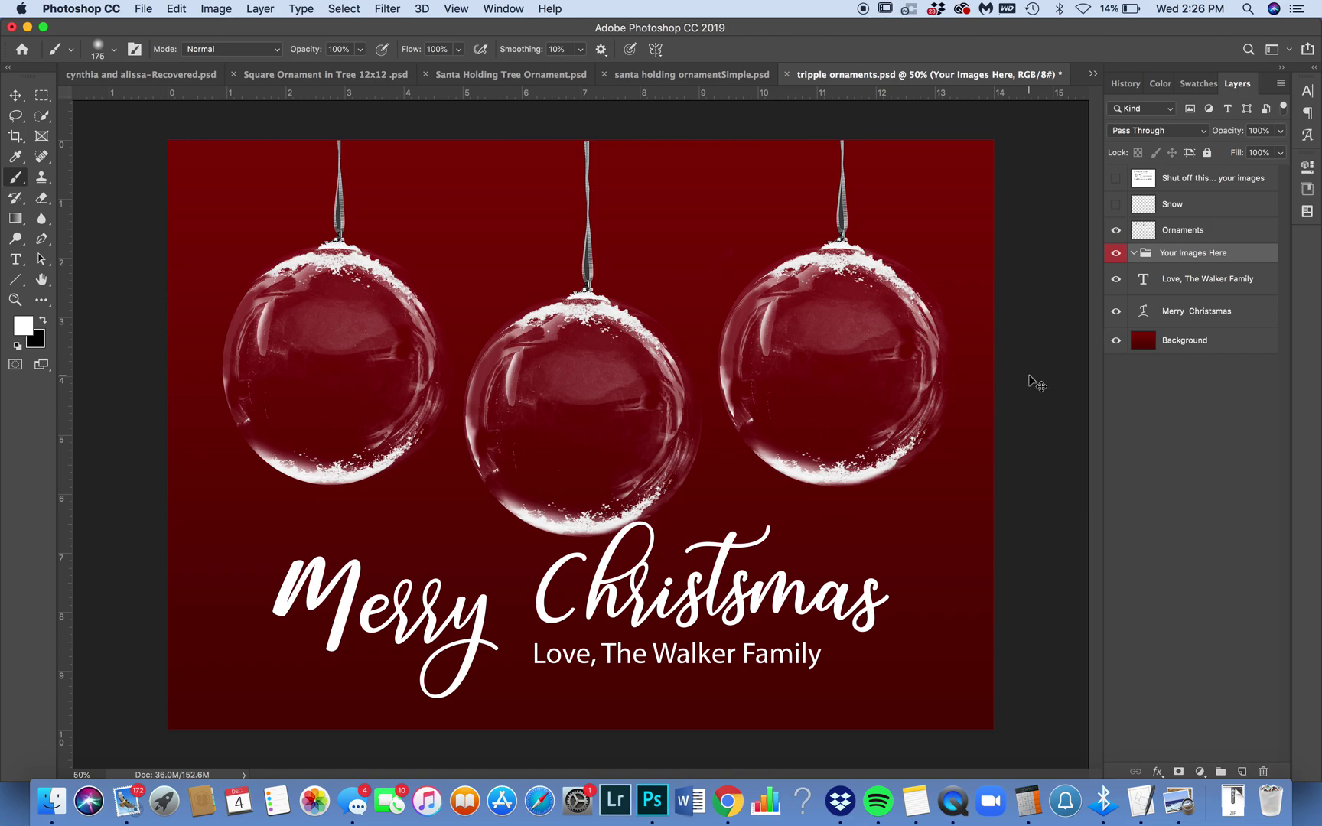
pyautogui.moveTo(1036, 382); pyautogui.dragTo(1026, 378)
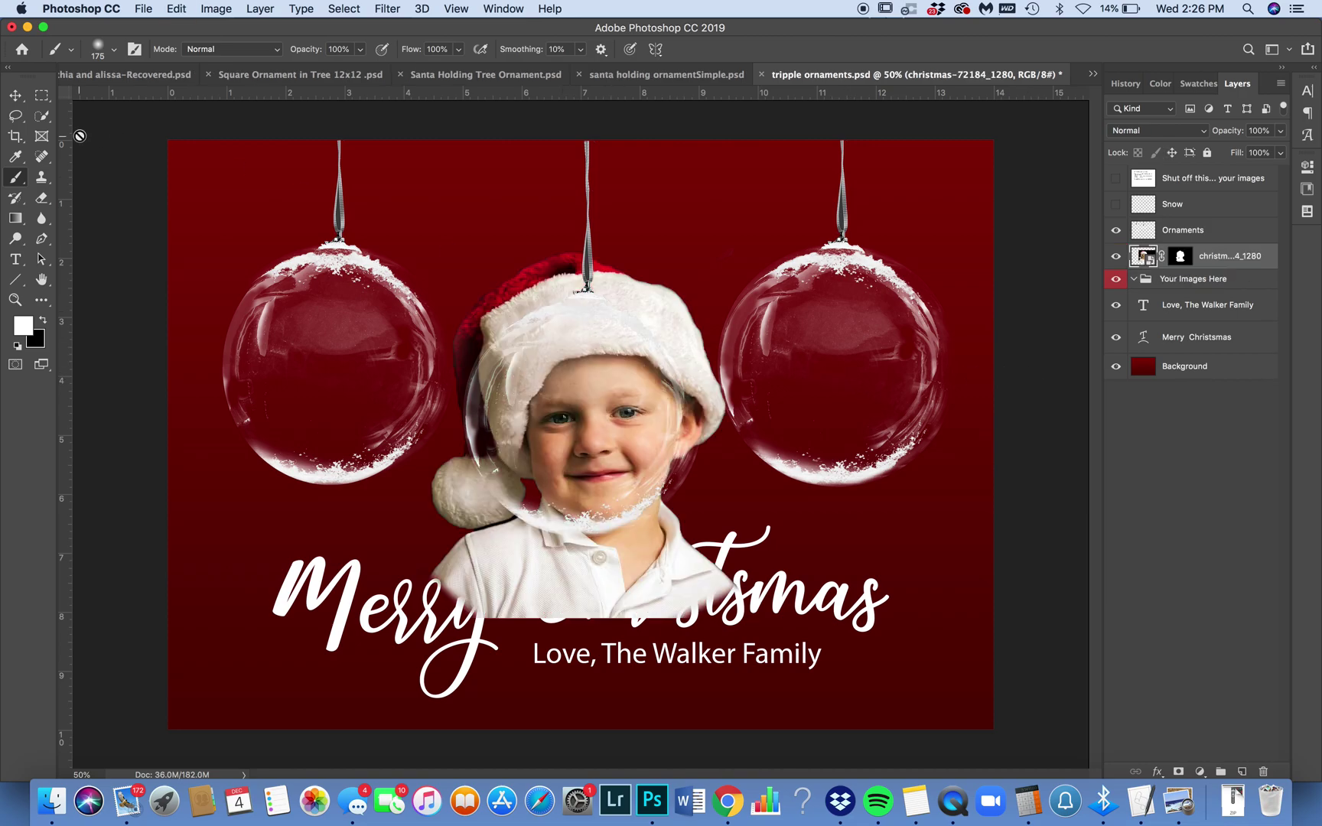
pyautogui.click(16, 95)
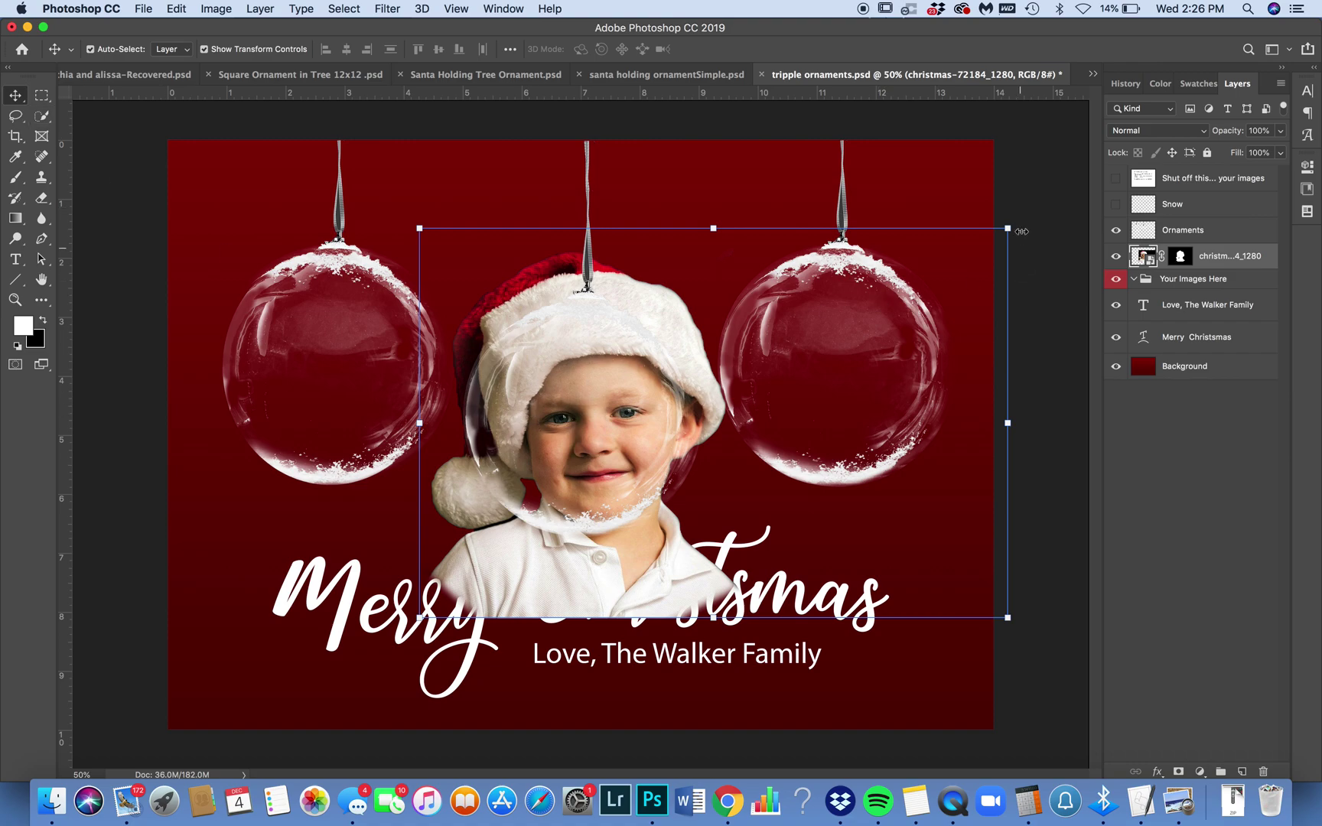
pyautogui.moveTo(1011, 228); pyautogui.dragTo(831, 314)
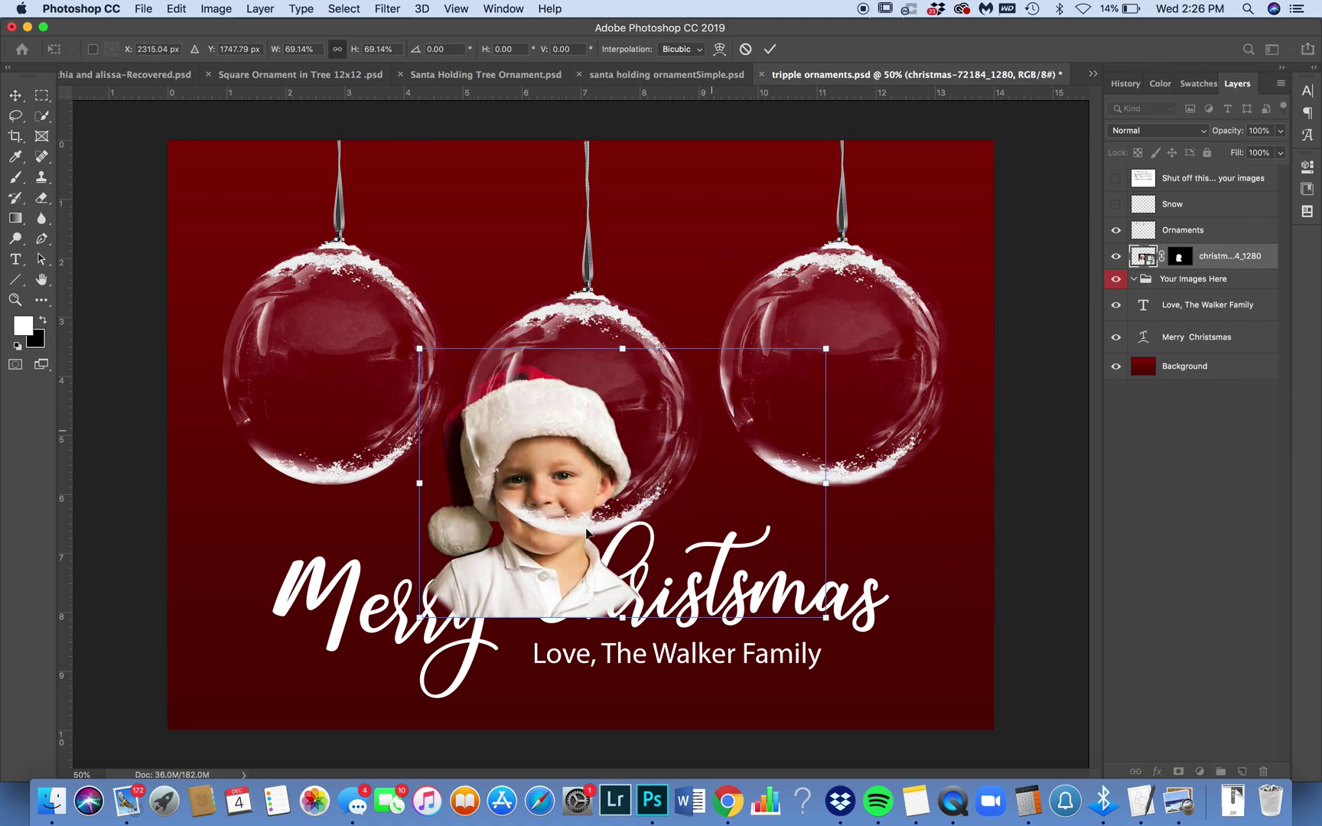
pyautogui.moveTo(562, 548); pyautogui.dragTo(615, 476)
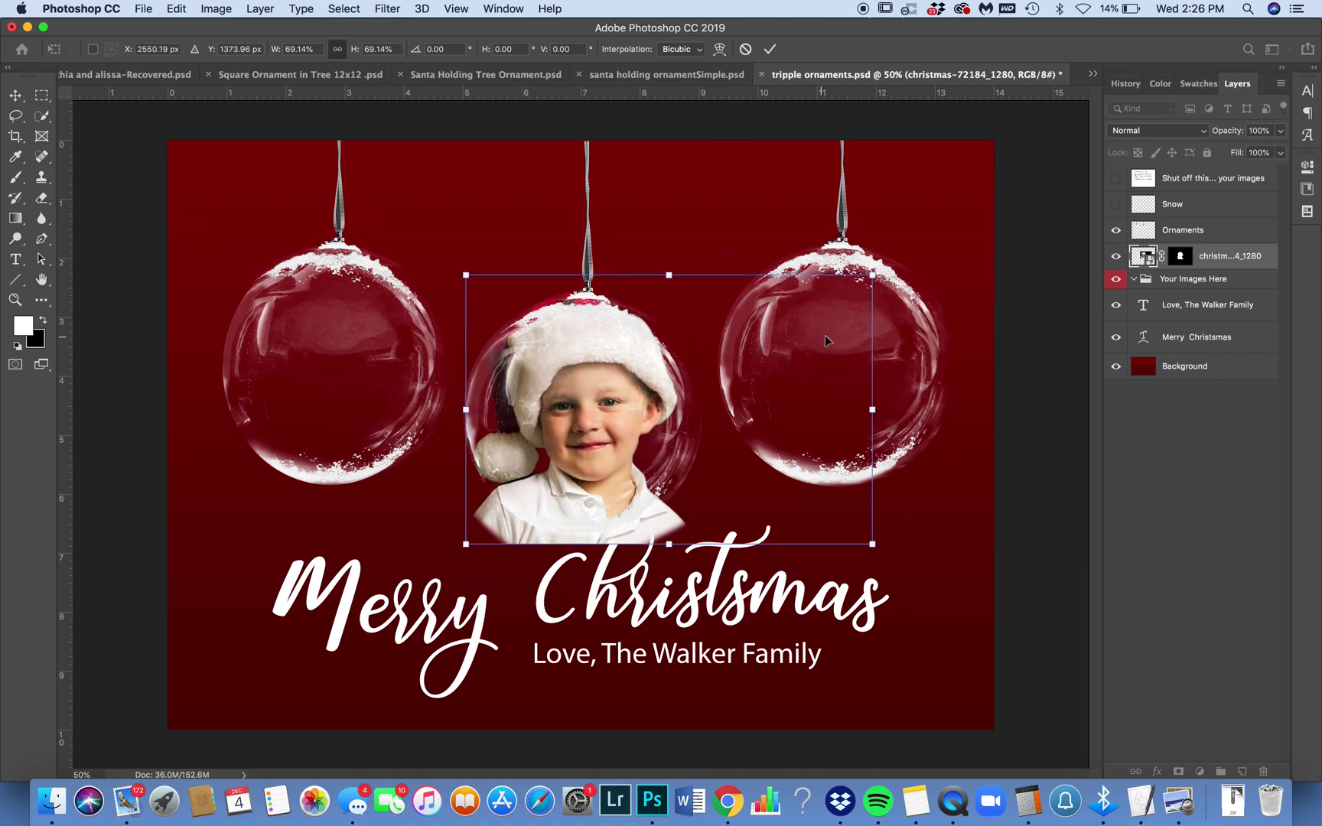
pyautogui.moveTo(871, 277); pyautogui.dragTo(790, 329)
pyautogui.moveTo(639, 473); pyautogui.dragTo(660, 452)
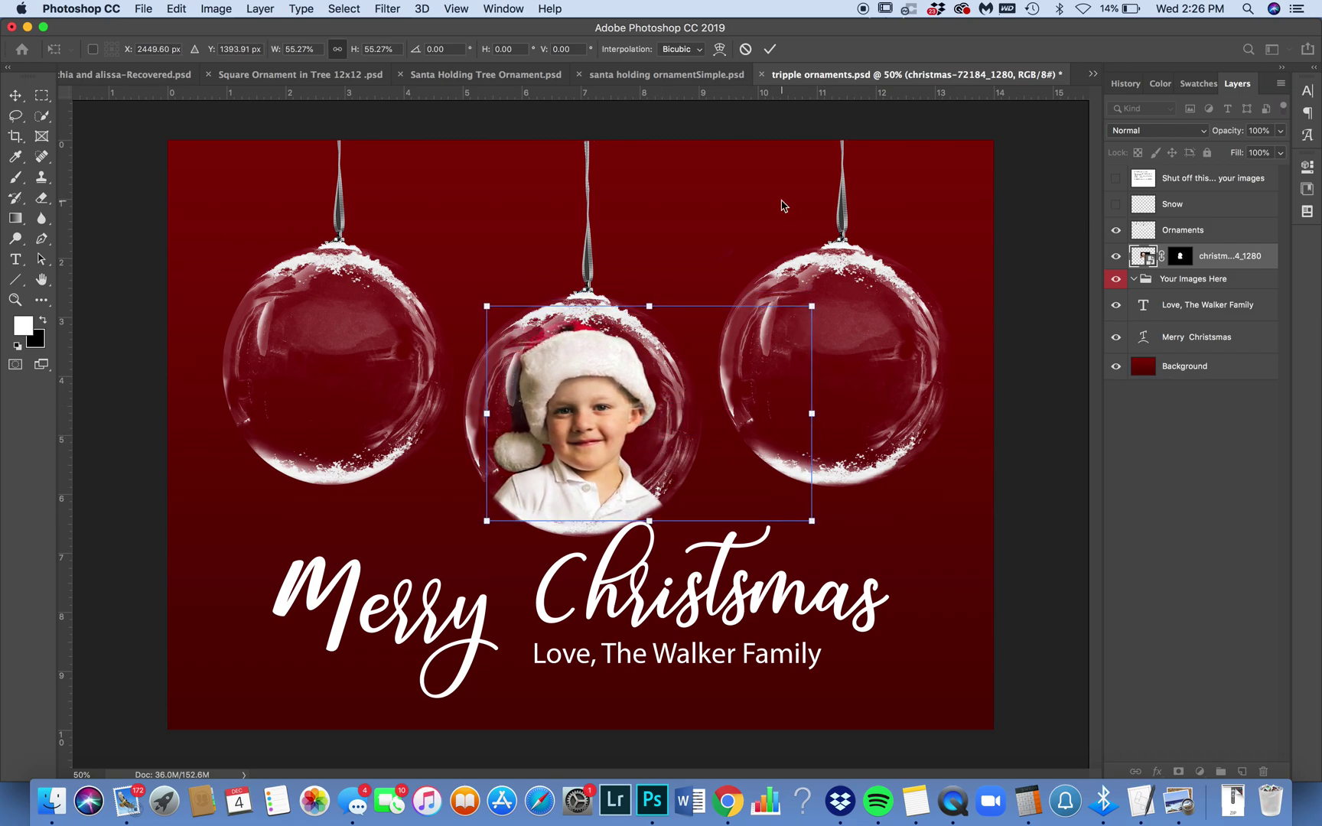
pyautogui.click(767, 52)
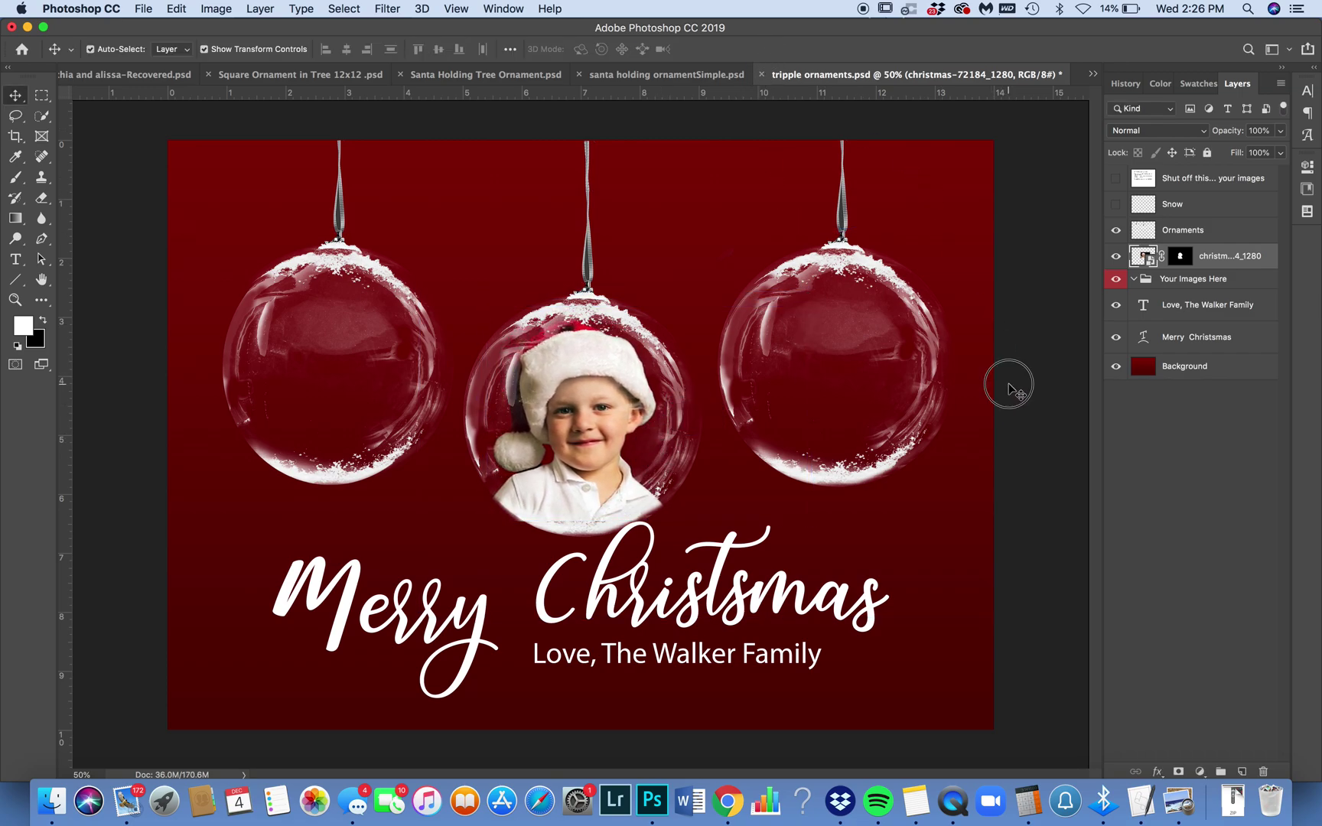
# - Toggle the ornaments layer to check the photo's fit inside the middle ornament
pyautogui.click(1116, 230)
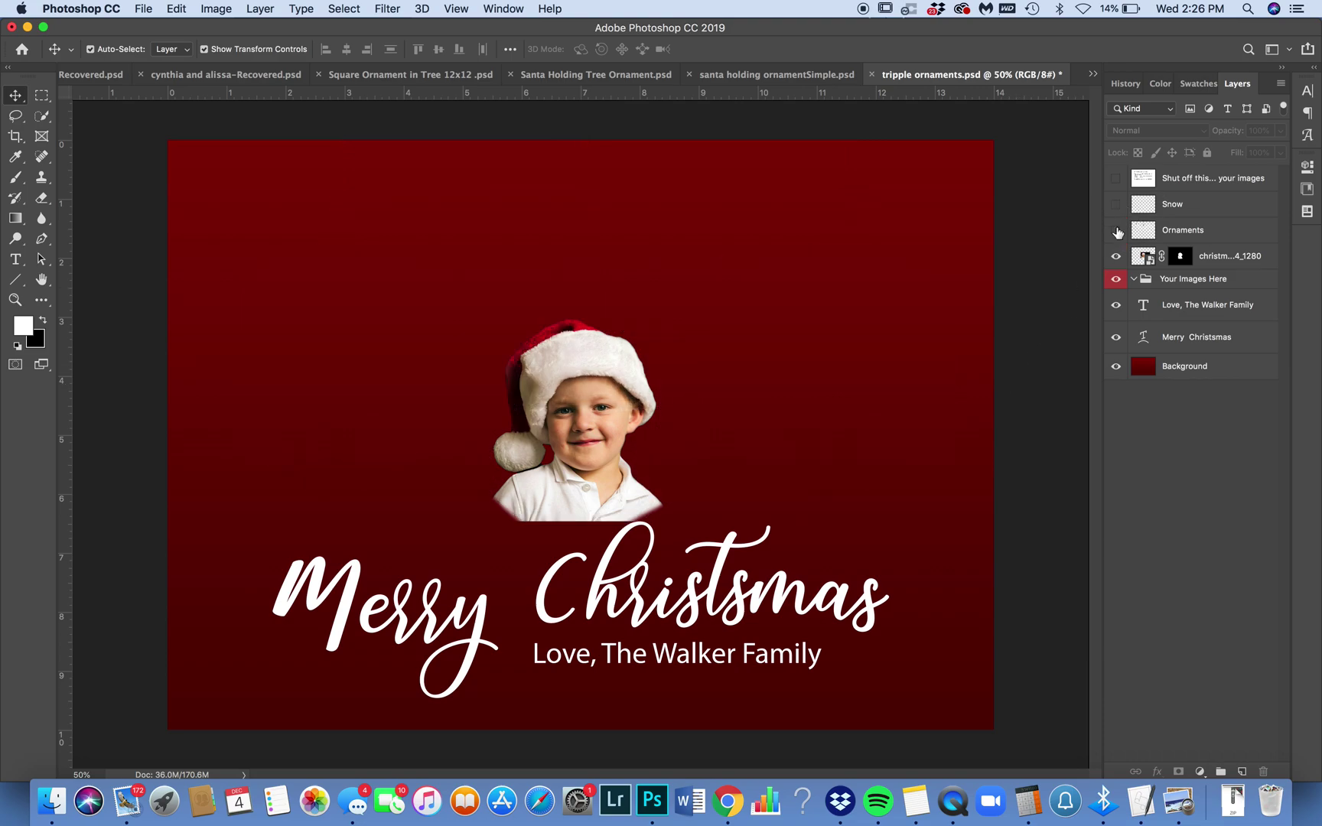
pyautogui.click(1116, 230)
pyautogui.click(1116, 230)
pyautogui.click(1116, 230)
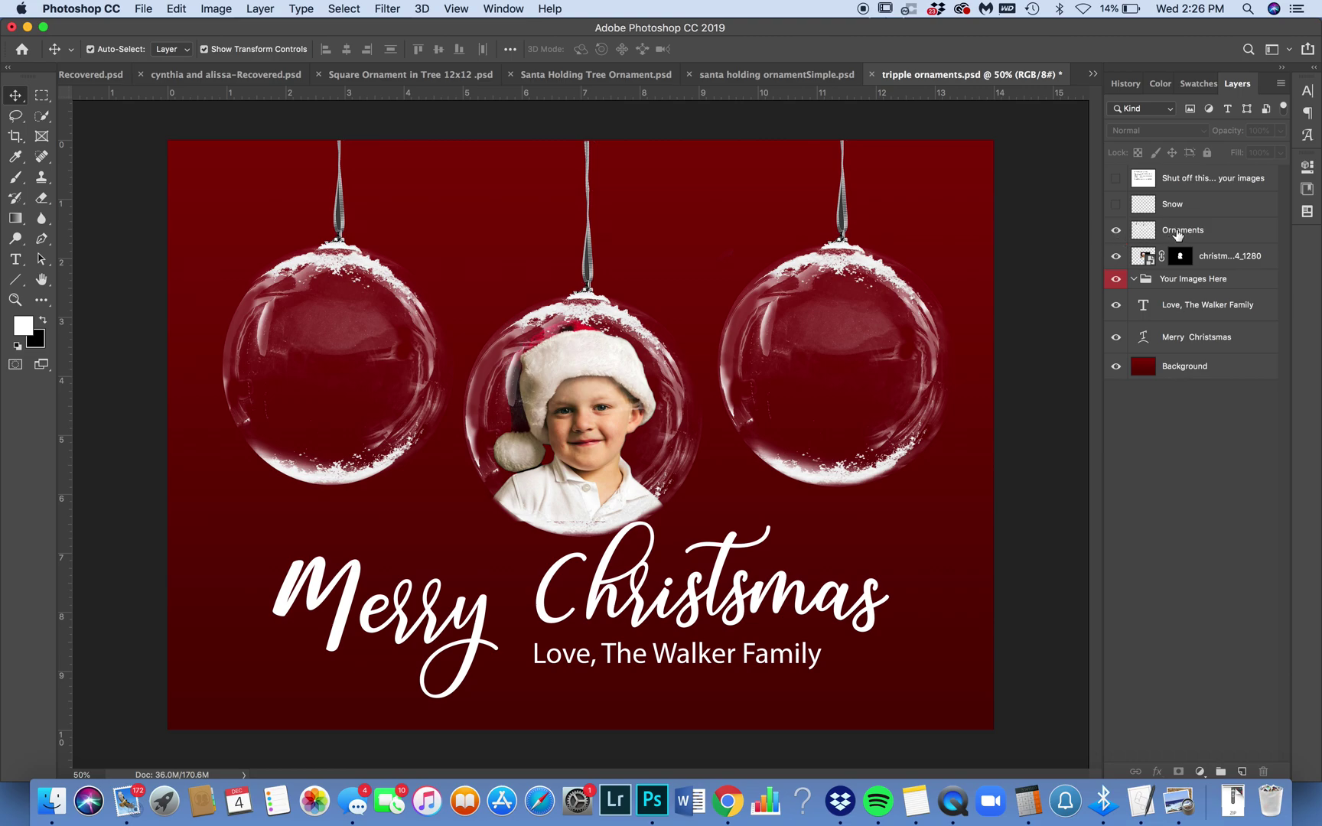